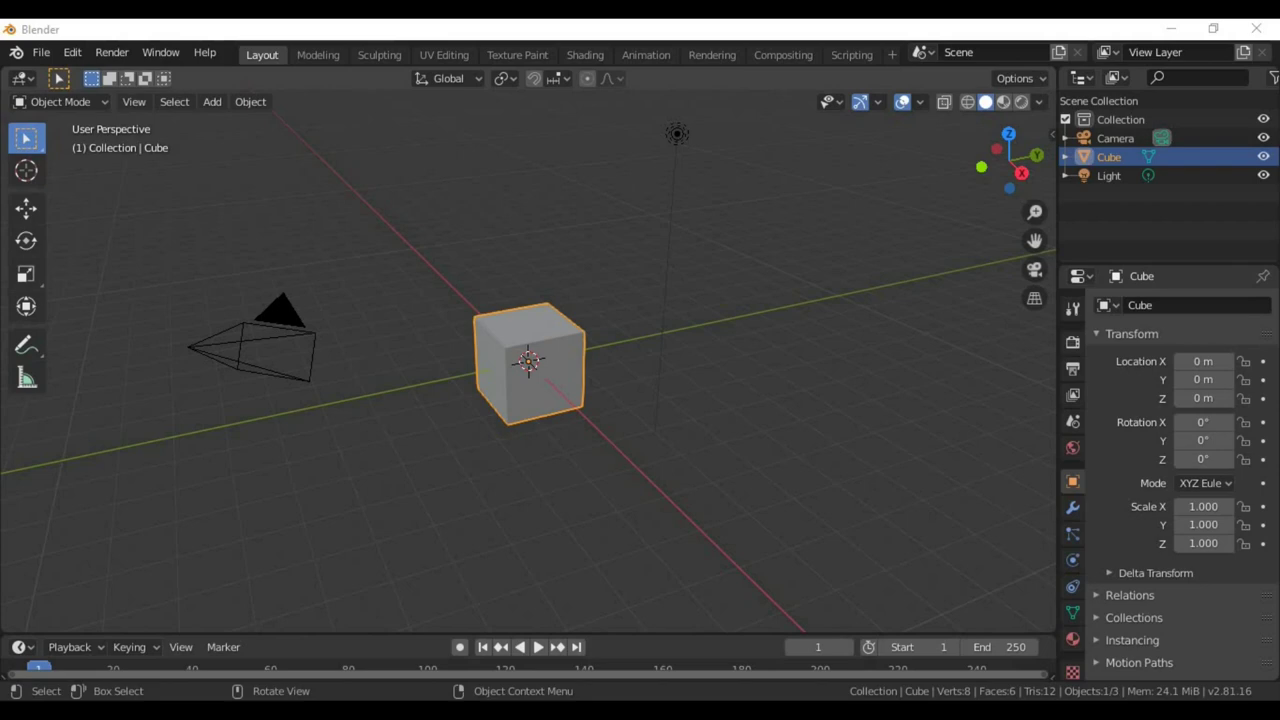
# Step: Switch the viewport to the top orthographic view and delete the default cube
pyautogui.hotkey('alt', 'Tab')
pyautogui.moveTo(692, 620); pyautogui.dragTo(645, 392)
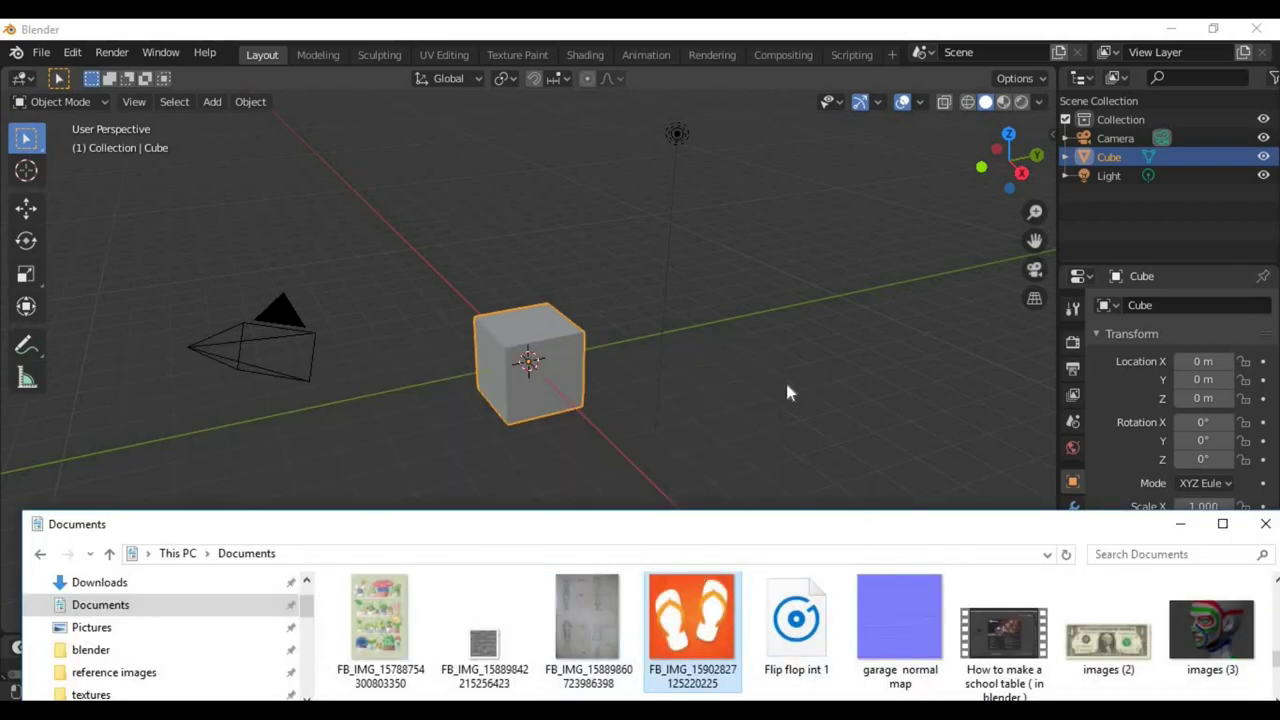
pyautogui.scroll(-1, 790, 405)
pyautogui.click(937, 497)
pyautogui.press('KP_7')
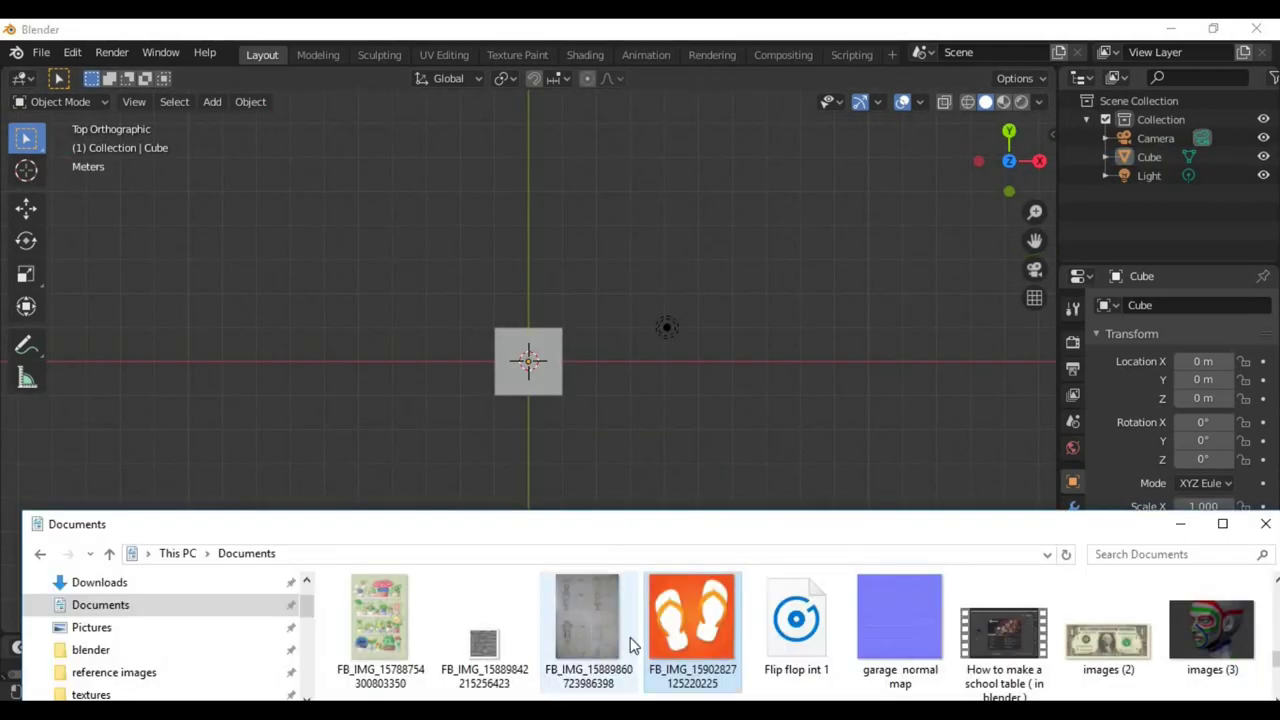
pyautogui.click(533, 378)
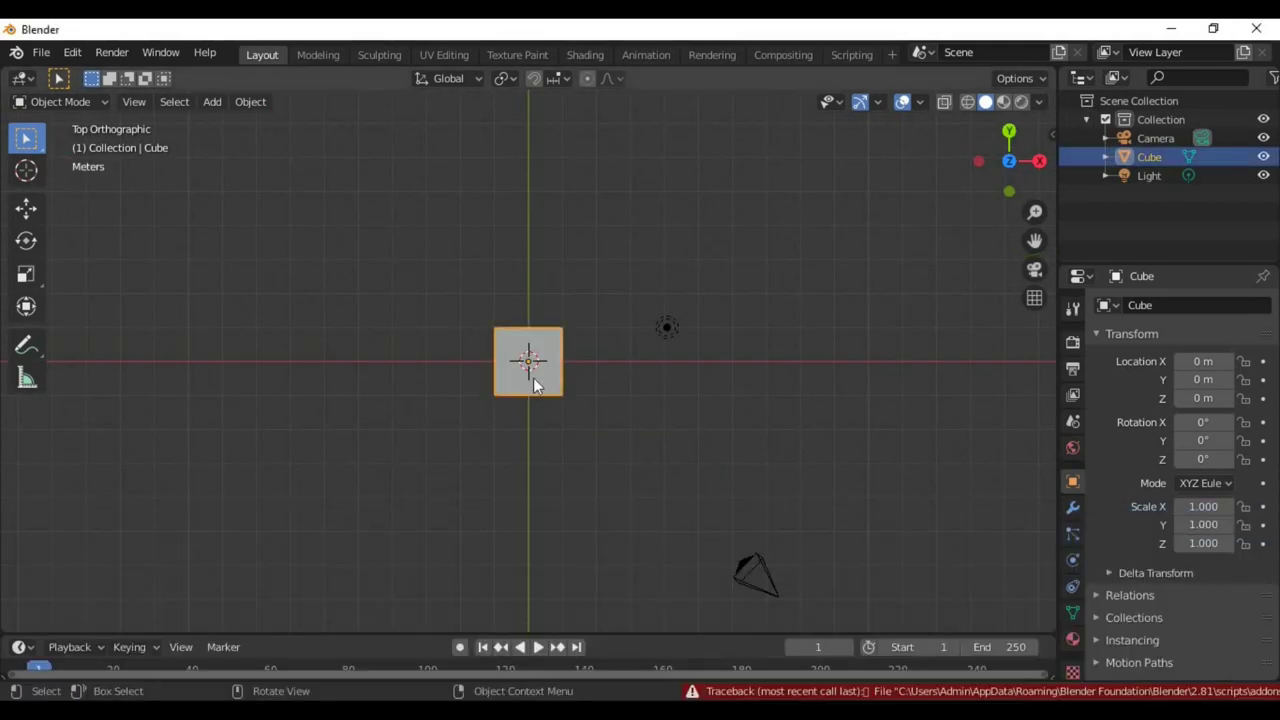
pyautogui.press('Delete')
pyautogui.hotkey('alt', 'Tab')
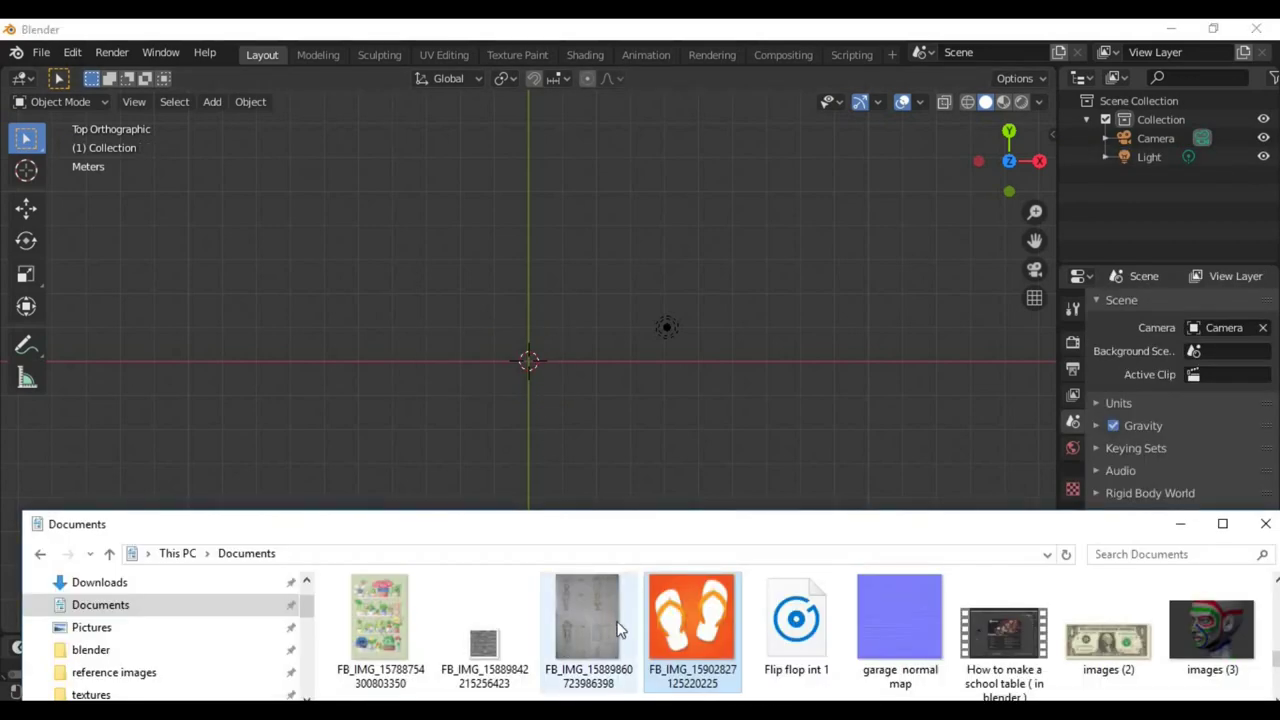
pyautogui.moveTo(528, 358); pyautogui.dragTo(528, 360)
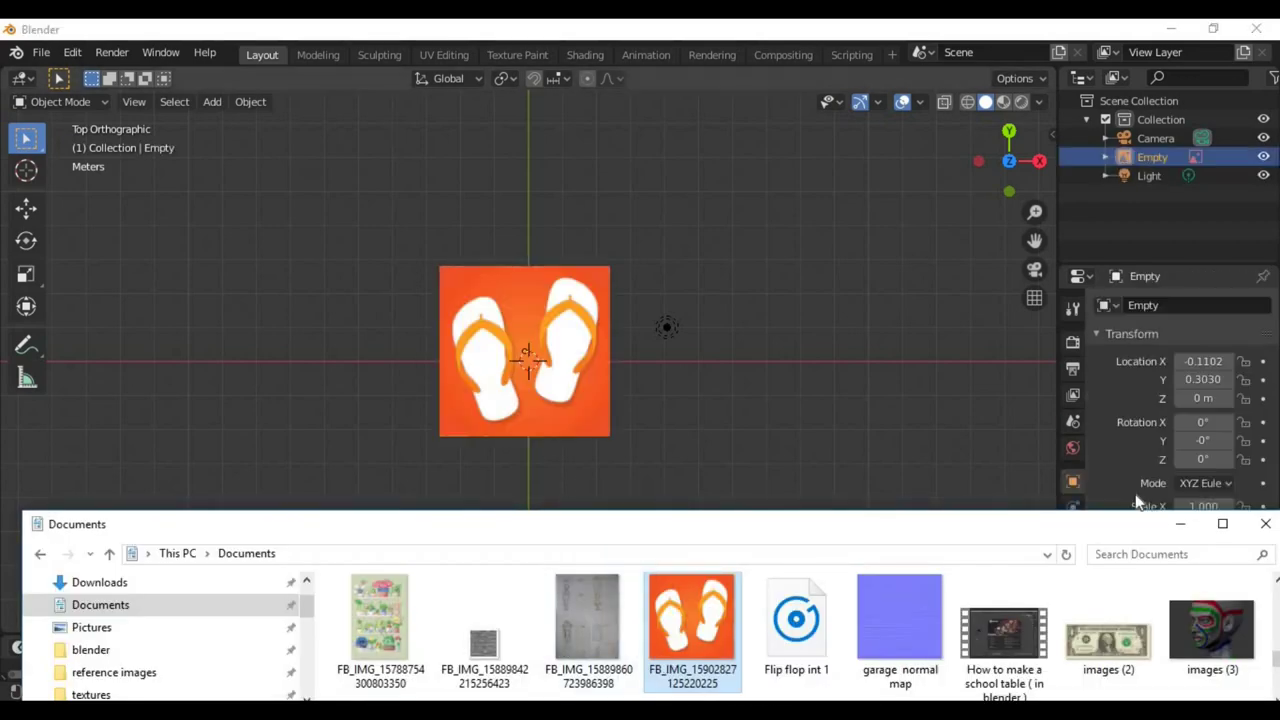
pyautogui.click(1180, 523)
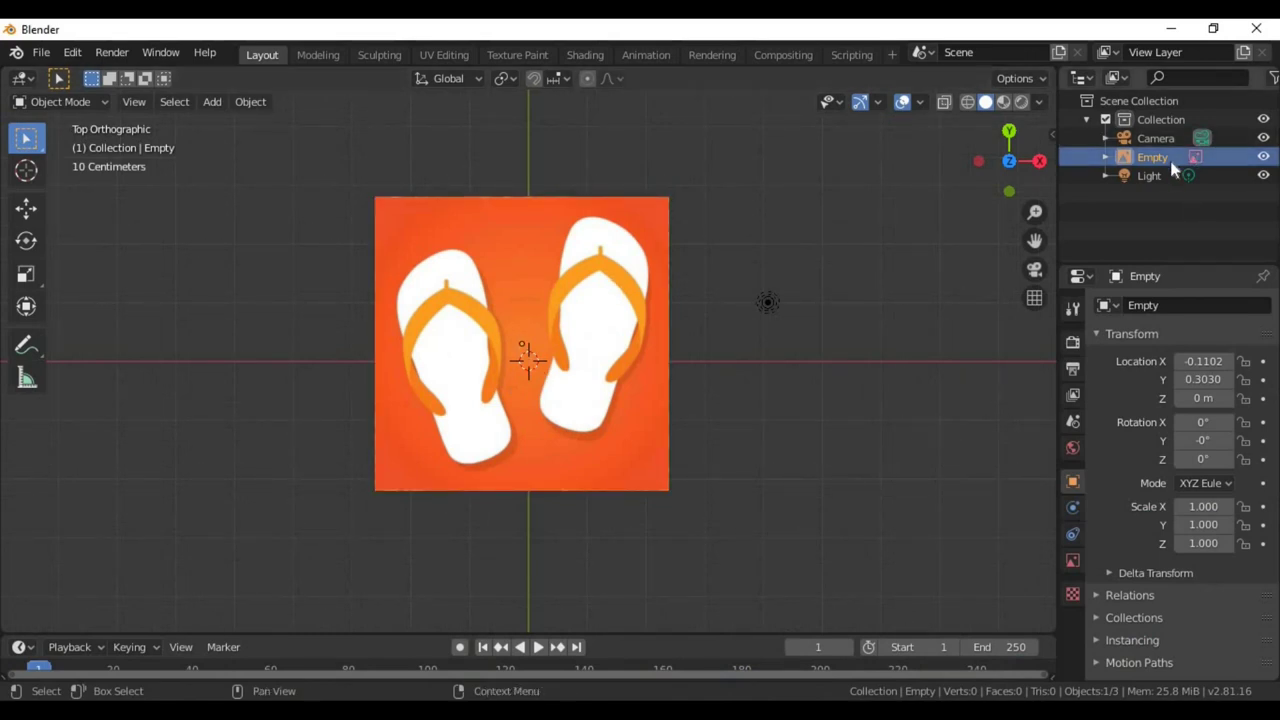
# Step: Rename the reference image object as Flipflop_ref
pyautogui.press('F2')
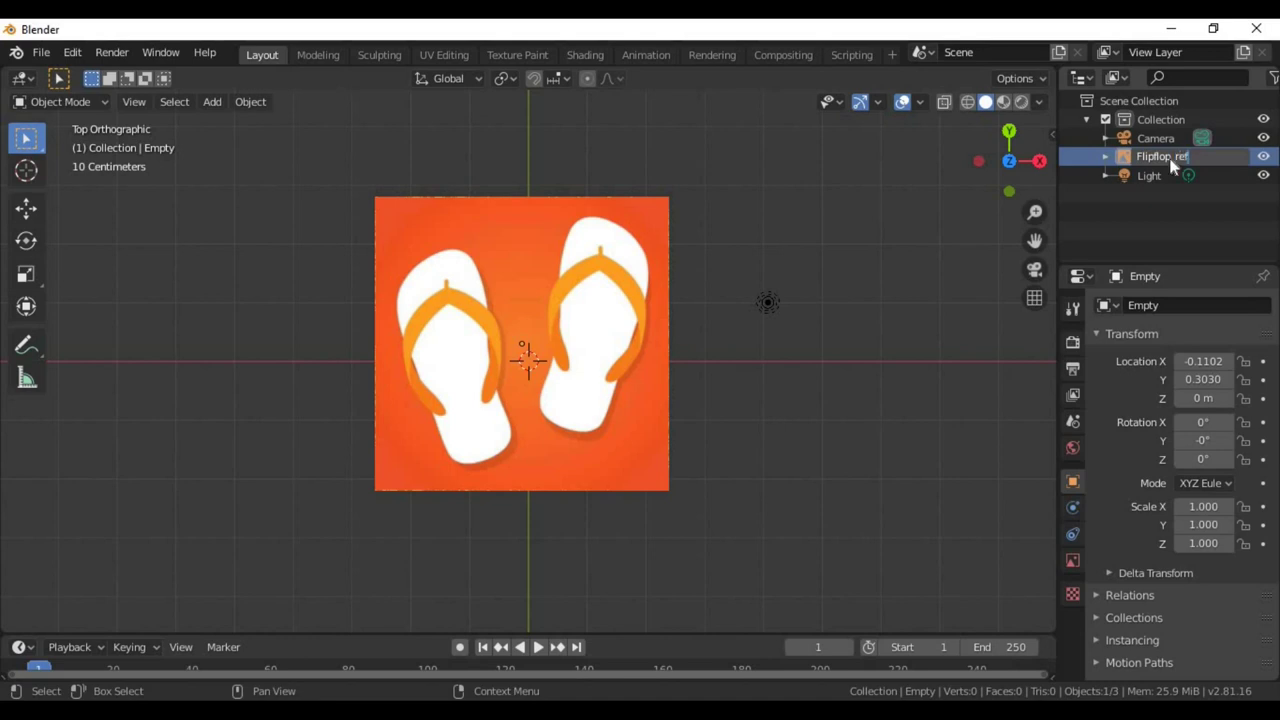
pyautogui.press('Return')
pyautogui.scroll(-1, 706, 334)
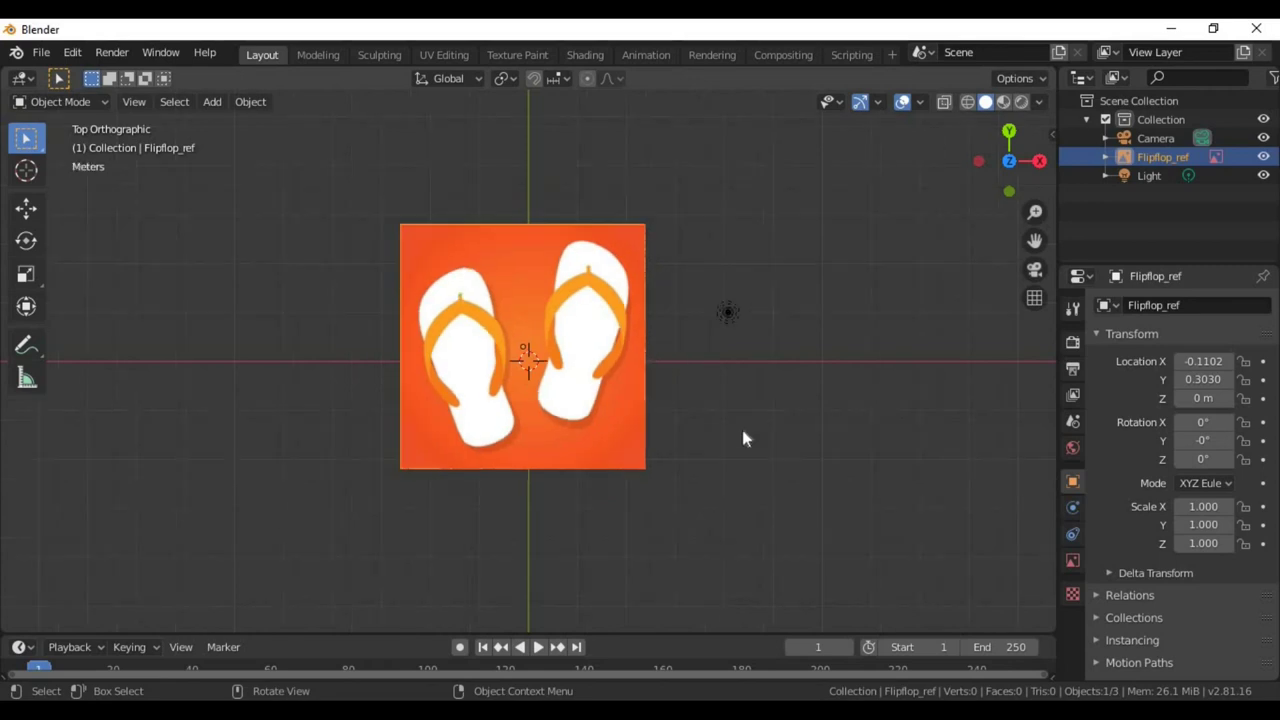
# Step: Add a mesh plane and raise it along Z to about 0.066 m, just above the reference image
pyautogui.click(750, 432)
pyautogui.hotkey('shift', 'a')
pyautogui.moveTo(671, 335)
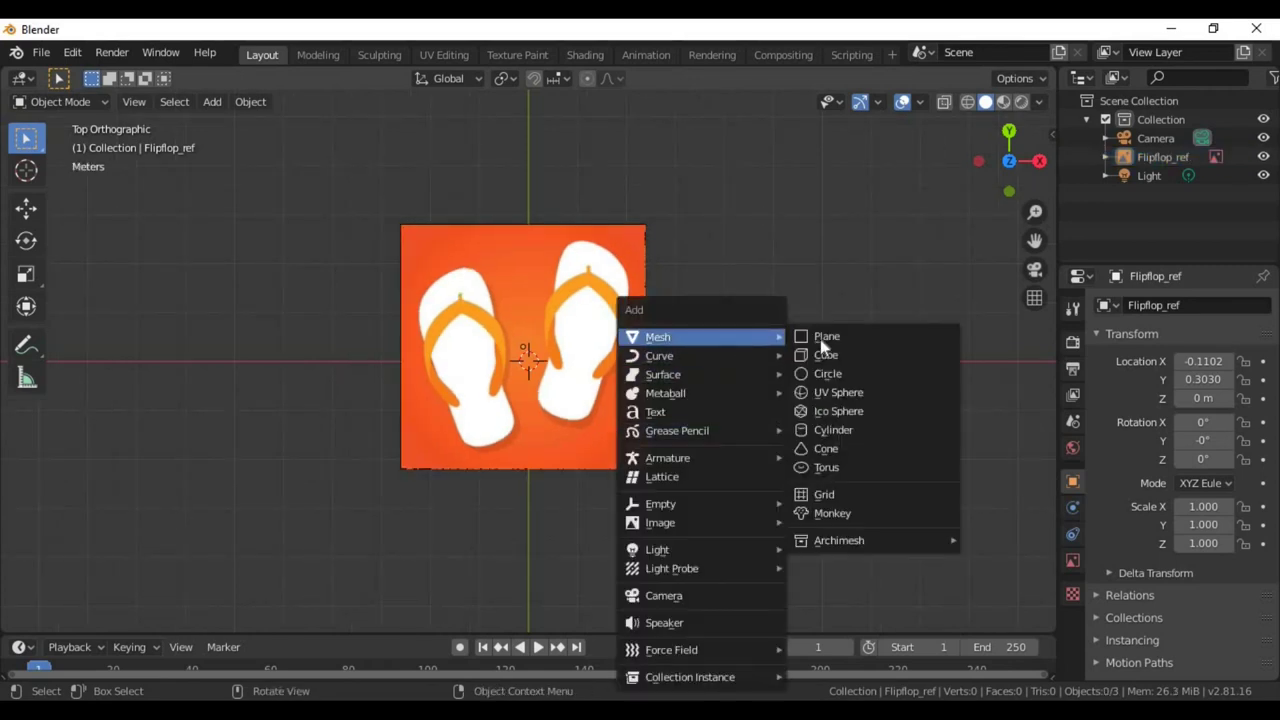
pyautogui.click(825, 338)
pyautogui.press('KP_3')
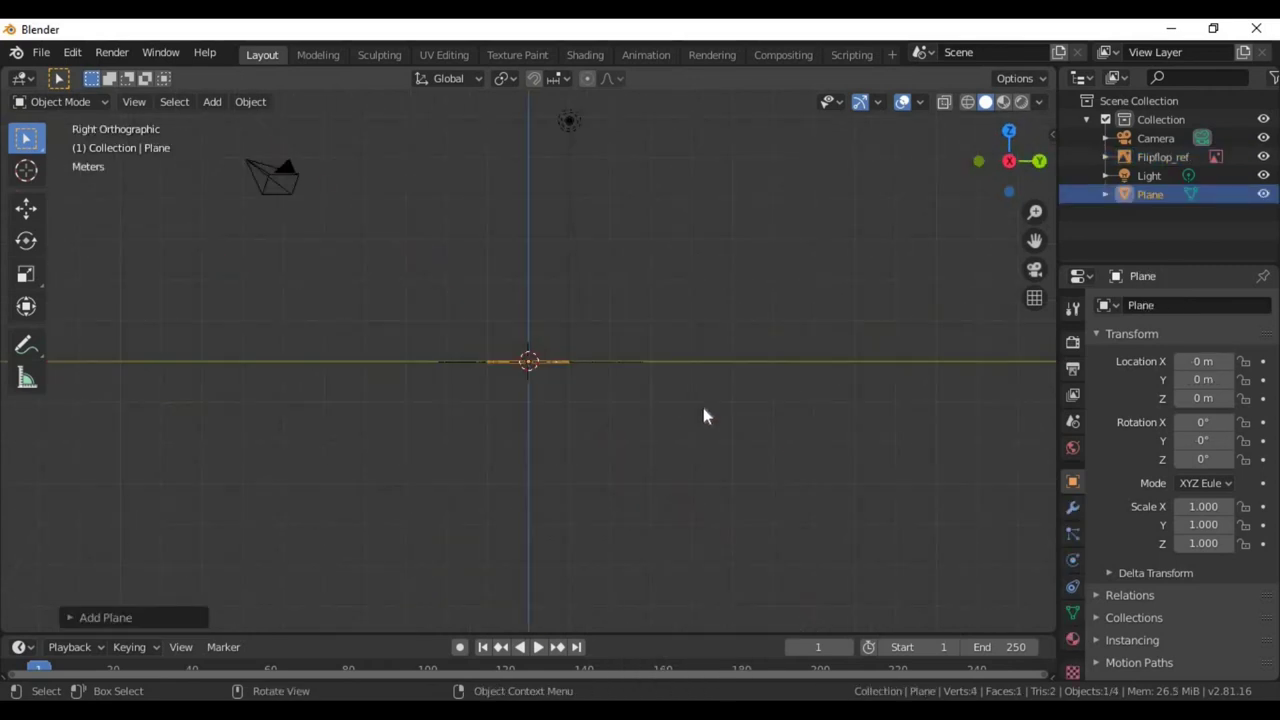
pyautogui.scroll(4, 674, 414)
pyautogui.press('g')
pyautogui.press('z')
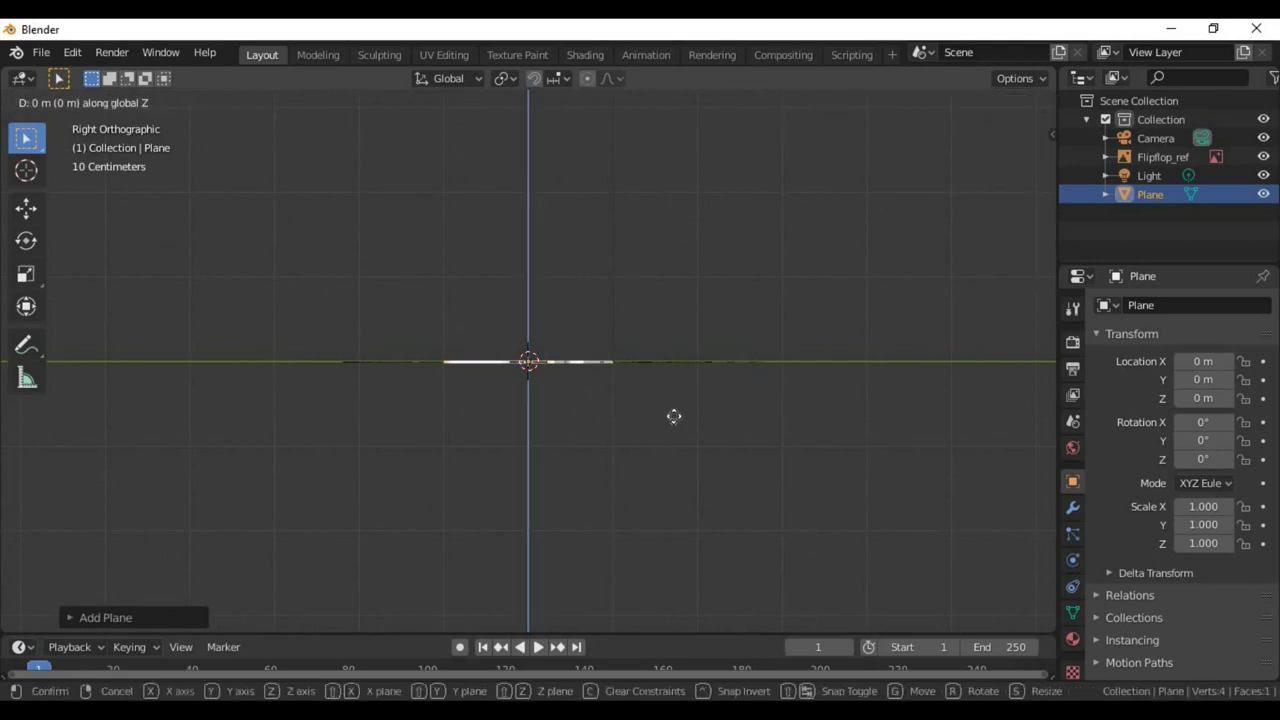
pyautogui.click(676, 414)
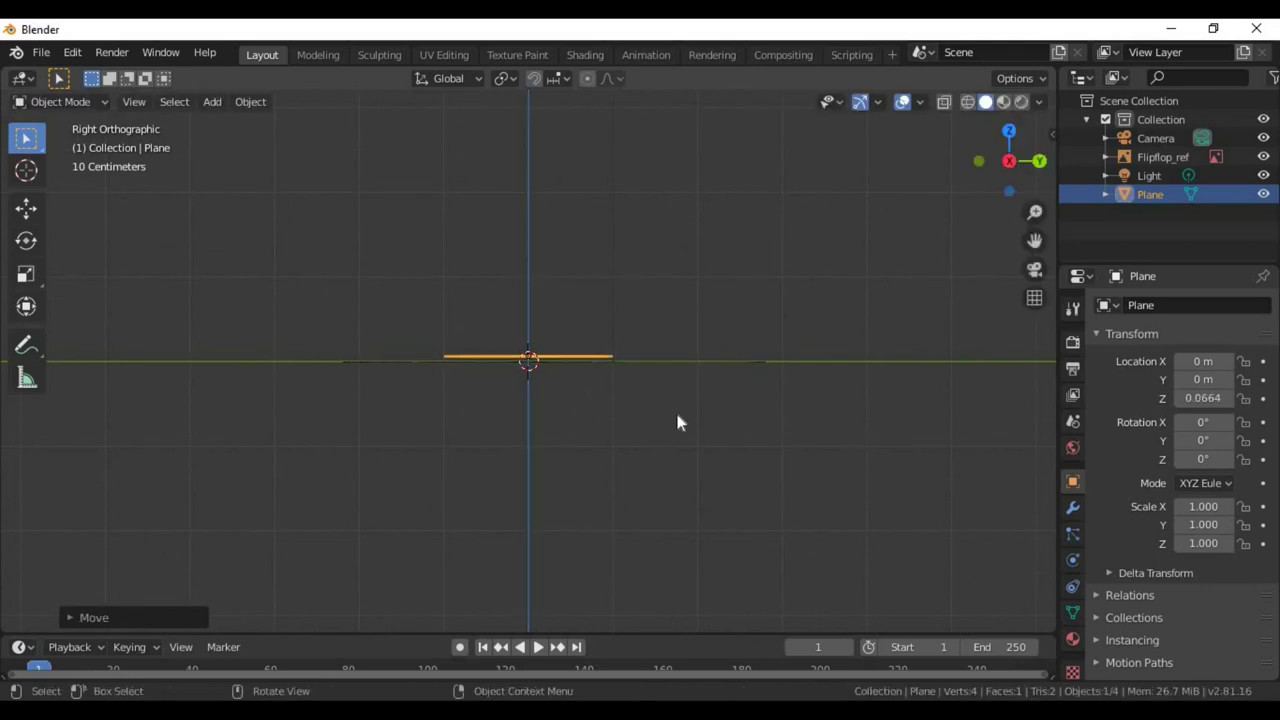
# Step: From the top view, move the plane along X to about 1.13 m and rotate it about -11.9° around Z to match the right flip-flop
pyautogui.press('KP_7')
pyautogui.scroll(-1, 679, 438)
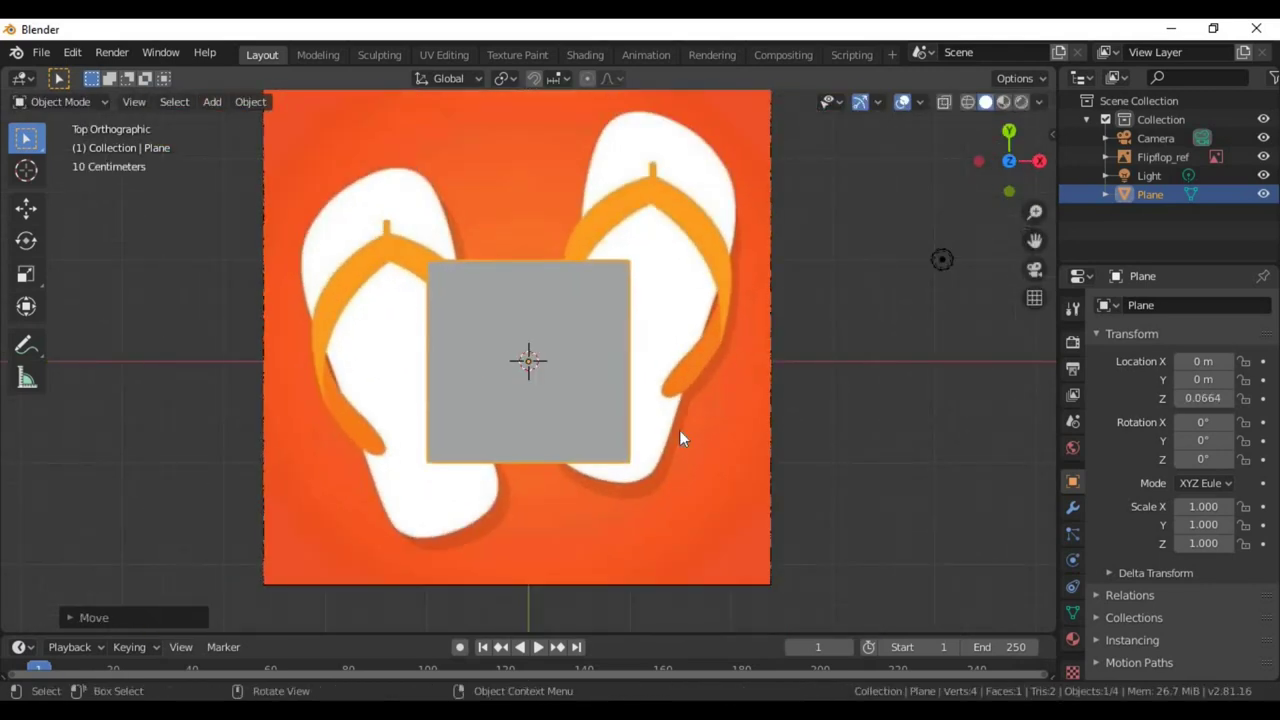
pyautogui.press('g')
pyautogui.press('x')
pyautogui.click(793, 404)
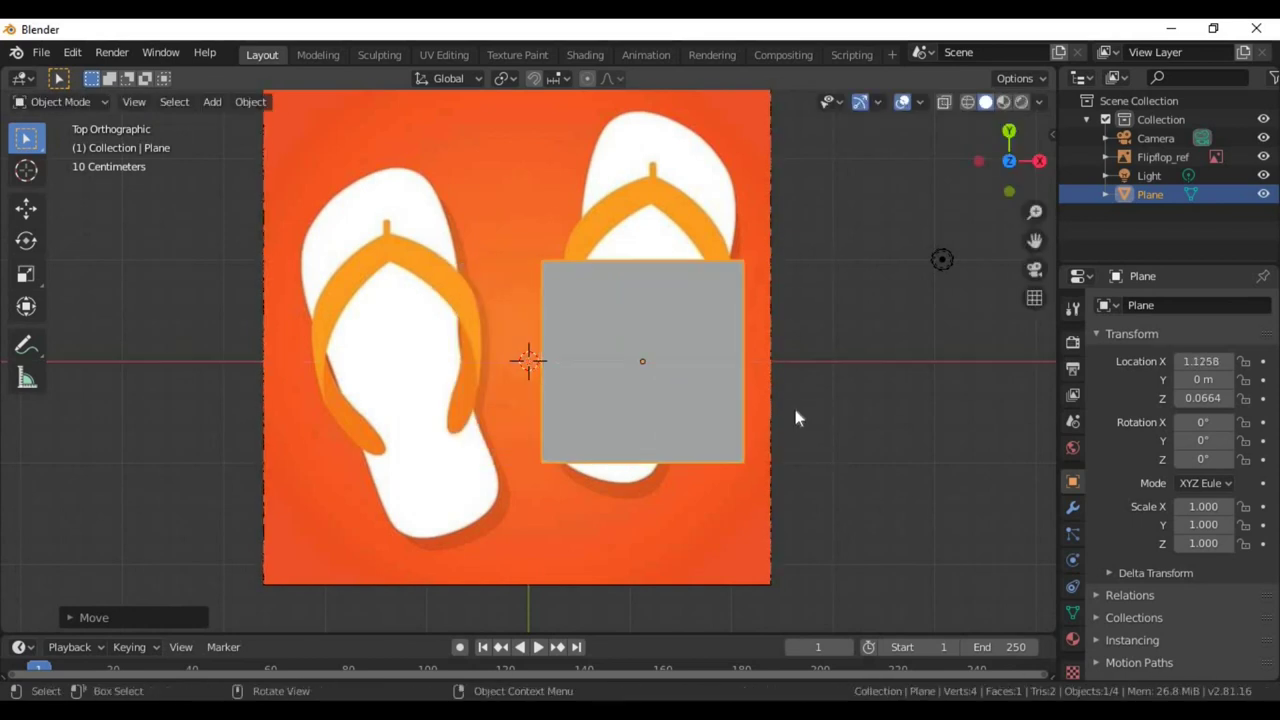
pyautogui.press('r')
pyautogui.press('z')
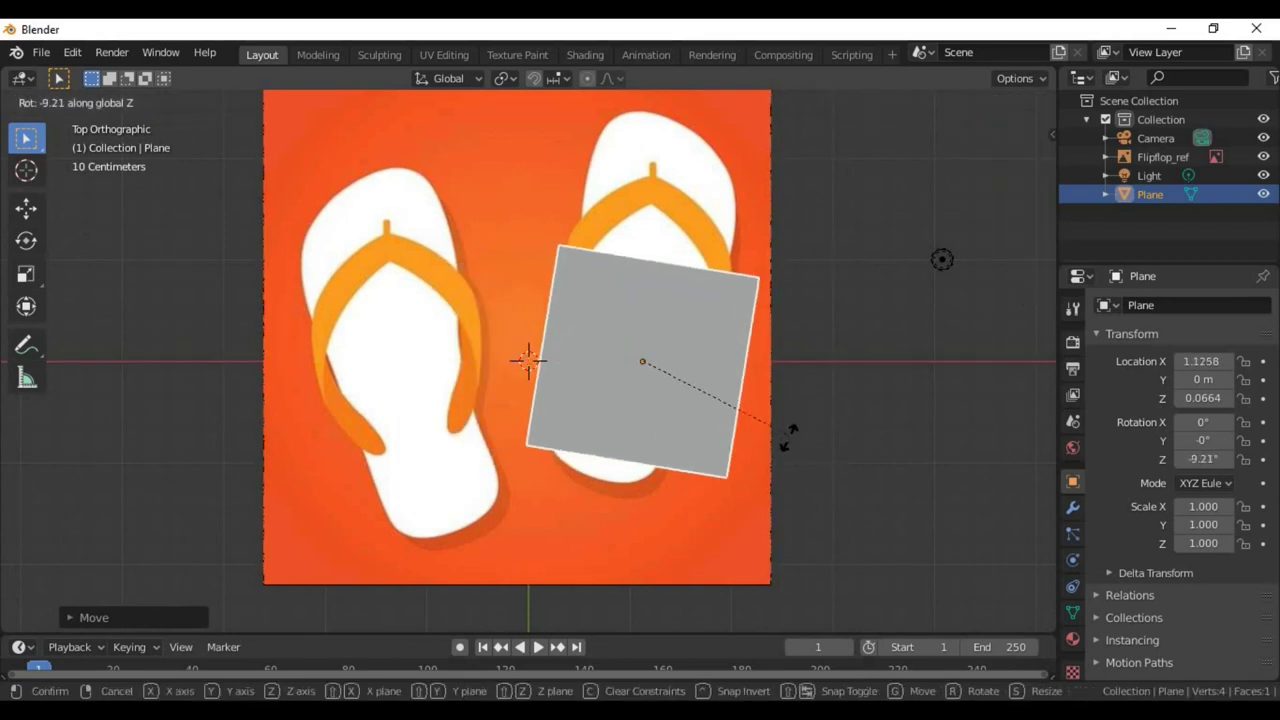
pyautogui.click(789, 443)
pyautogui.click(183, 526)
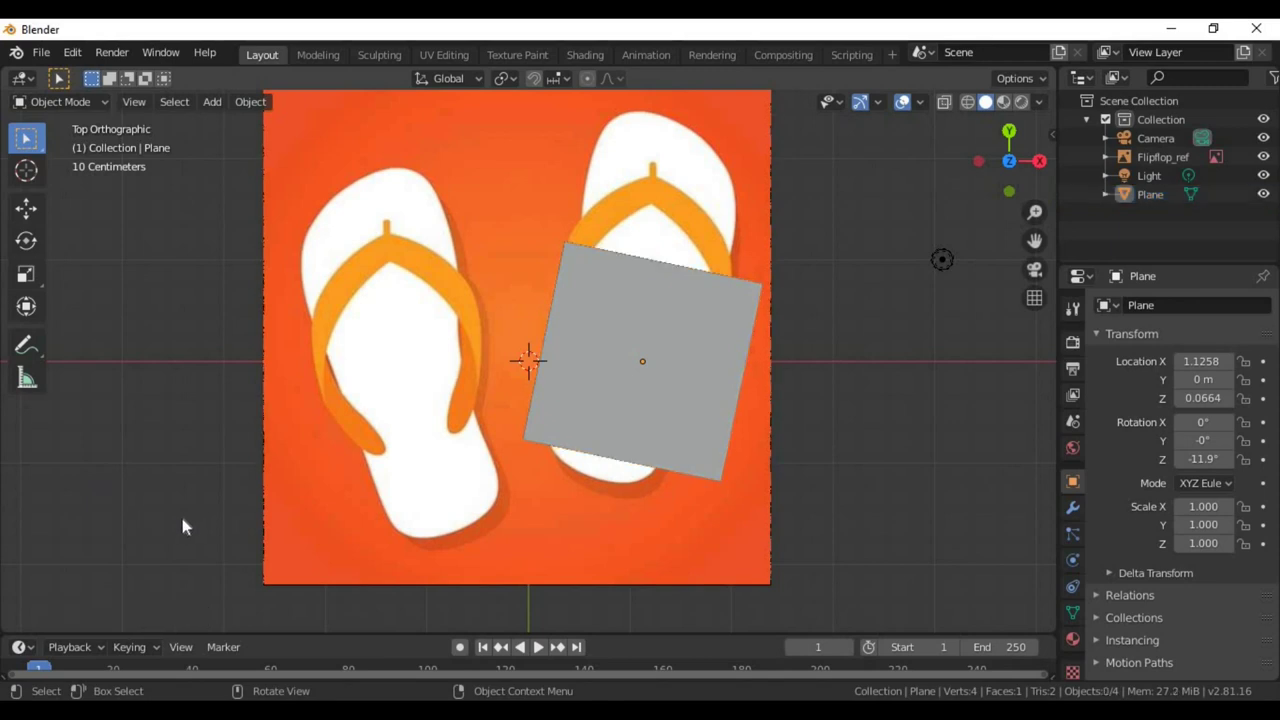
pyautogui.click(682, 428)
pyautogui.press('r')
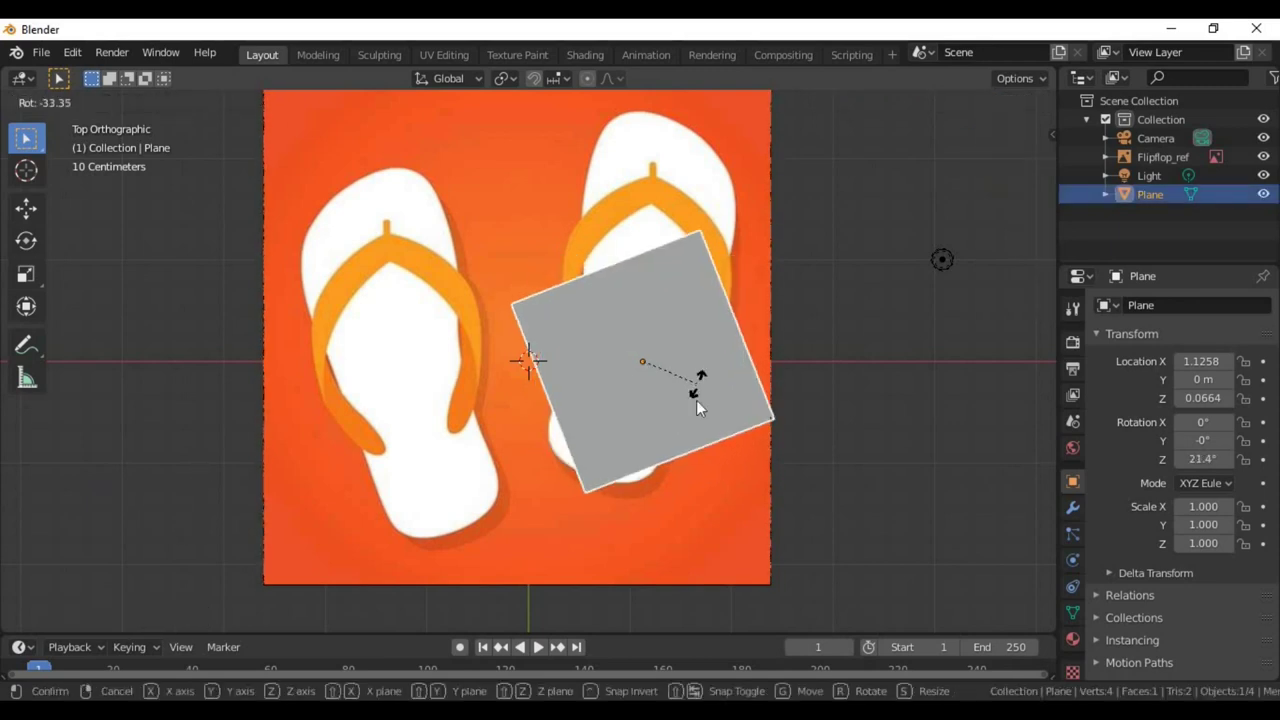
pyautogui.click(696, 400)
pyautogui.hotkey('ctrl', 'z')
# Step: Turn on the Screencast Keys display for the viewport and test it on empty space
pyautogui.press('n')
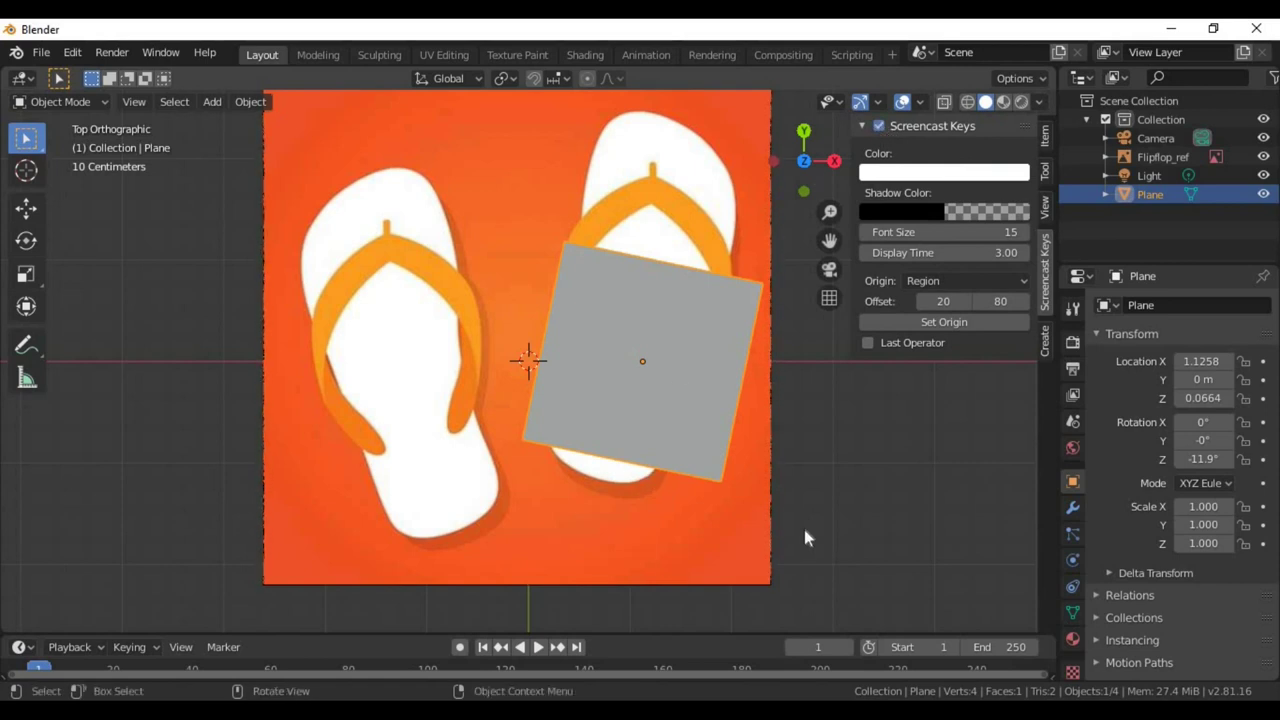
pyautogui.click(88, 547)
pyautogui.moveTo(48, 489); pyautogui.dragTo(130, 572)
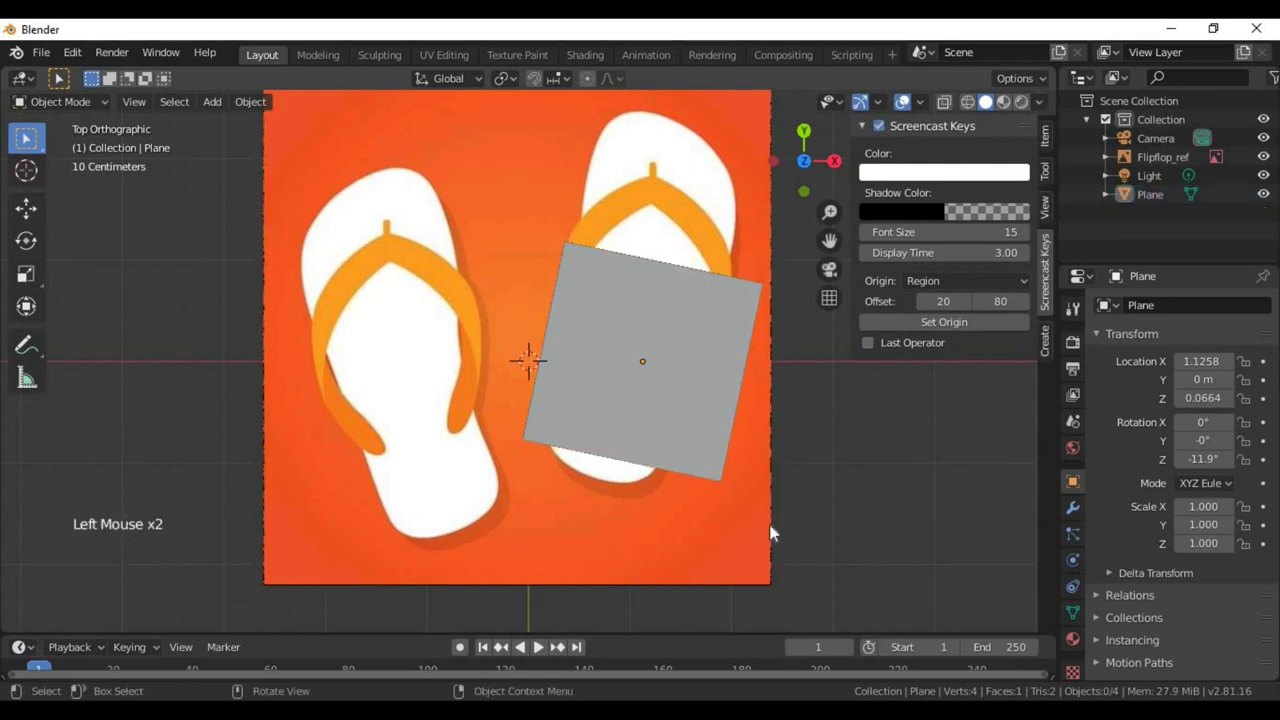
pyautogui.press('n')
pyautogui.moveTo(50, 477); pyautogui.dragTo(220, 552)
# Step: Shift the plane along X to about 1.01 m so it is centred over the right flip-flop
pyautogui.scroll(1, 577, 495)
pyautogui.scroll(-1, 692, 406)
pyautogui.click(688, 446)
pyautogui.scroll(2, 648, 458)
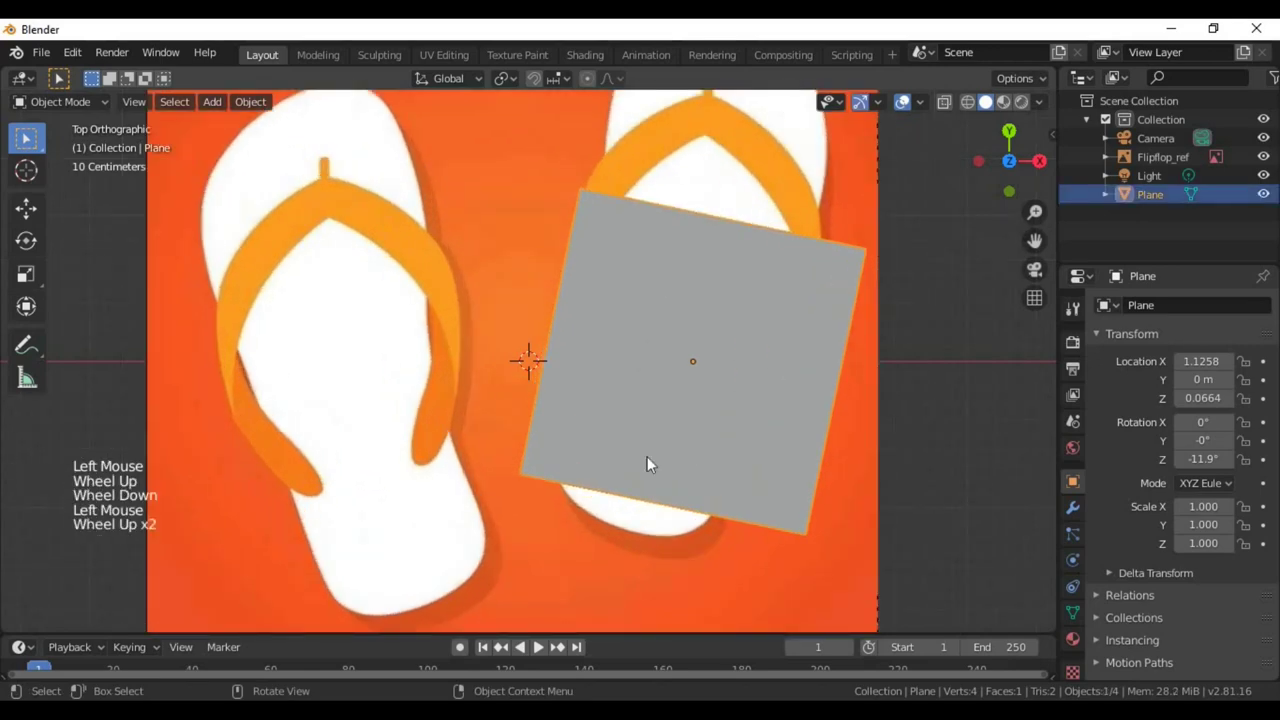
pyautogui.keyDown('shift'); pyautogui.moveTo(647, 456); pyautogui.dragTo(577, 473, button='middle'); pyautogui.keyUp('shift')
pyautogui.press('g')
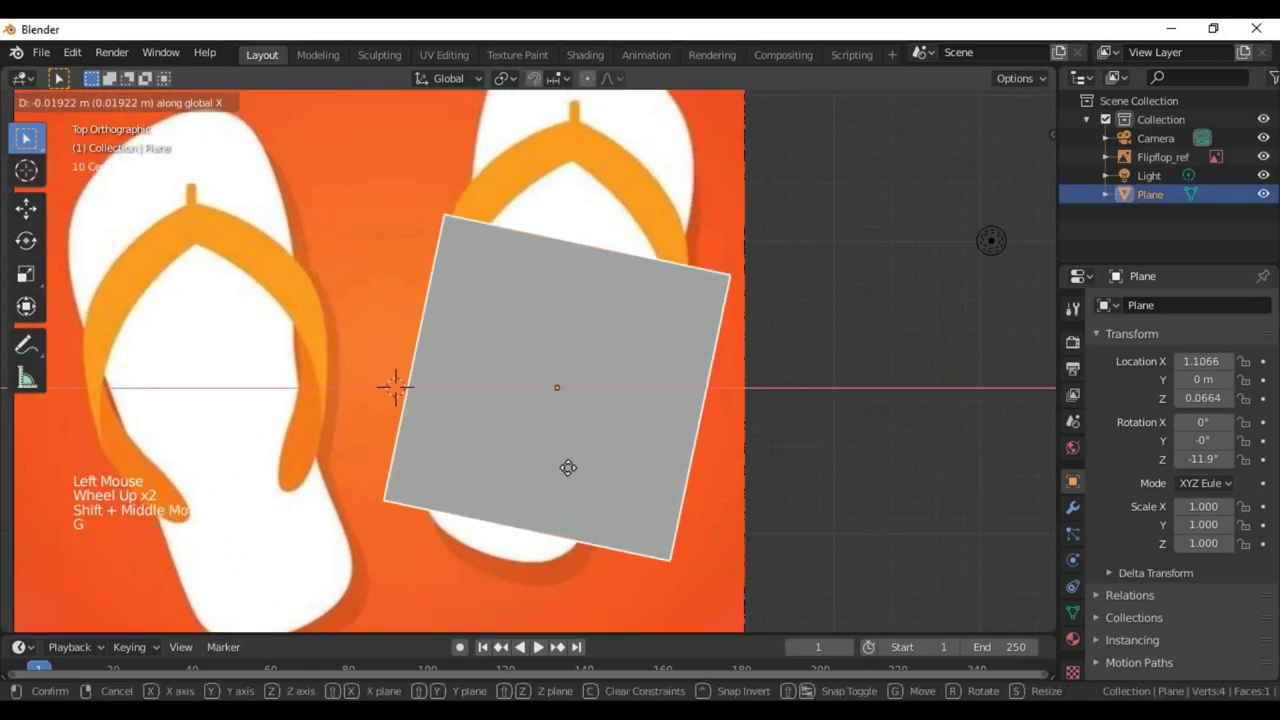
pyautogui.click(560, 464)
# Step: Enter Edit Mode on the plane, switch to see-through wireframe shading and deselect all of its geometry
pyautogui.press('Tab')
pyautogui.hotkey('shift', 'z')
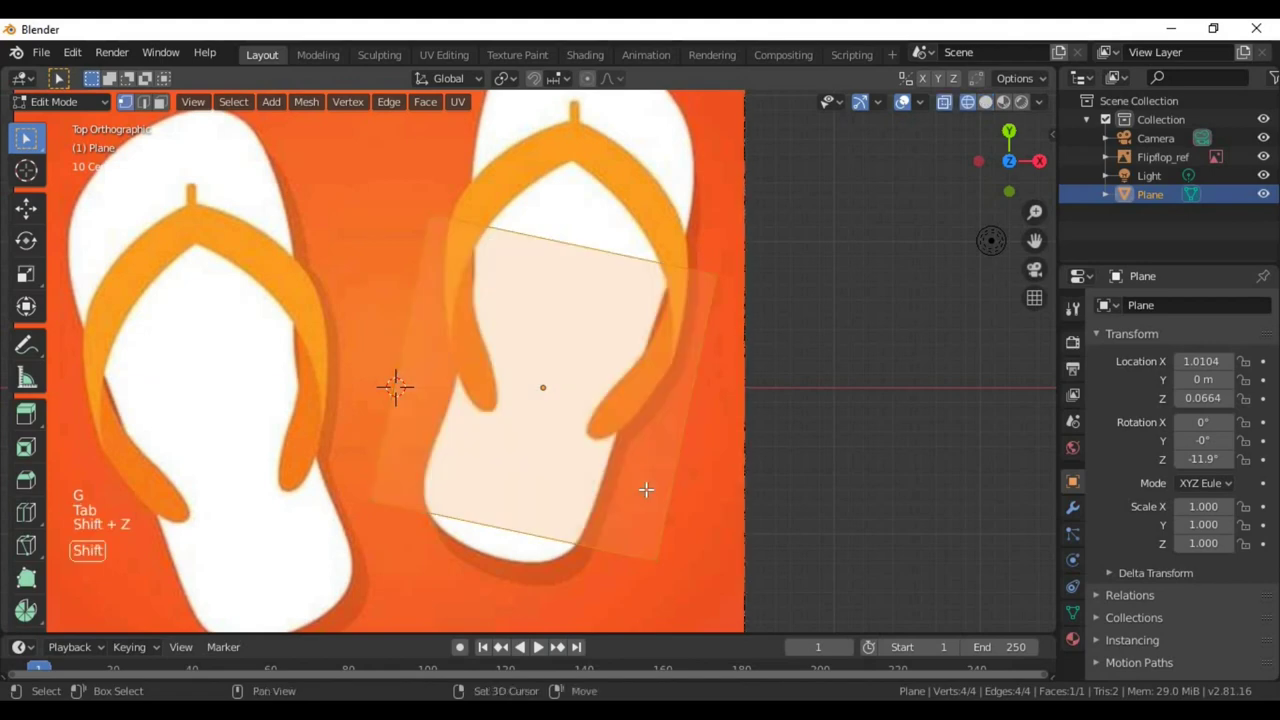
pyautogui.click(811, 477)
pyautogui.scroll(-1, 609, 470)
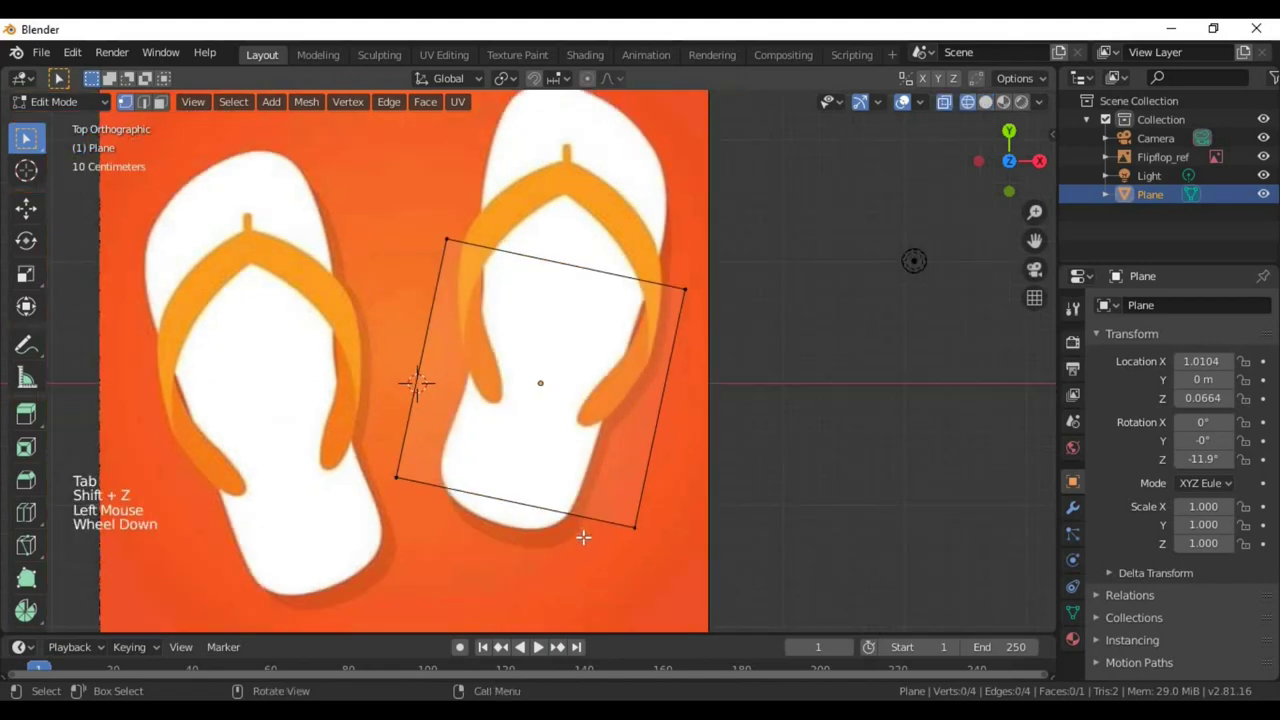
pyautogui.scroll(1, 587, 525)
pyautogui.scroll(-1, 590, 500)
pyautogui.keyDown('shift'); pyautogui.moveTo(568, 504); pyautogui.dragTo(260, 298, button='middle'); pyautogui.keyUp('shift')
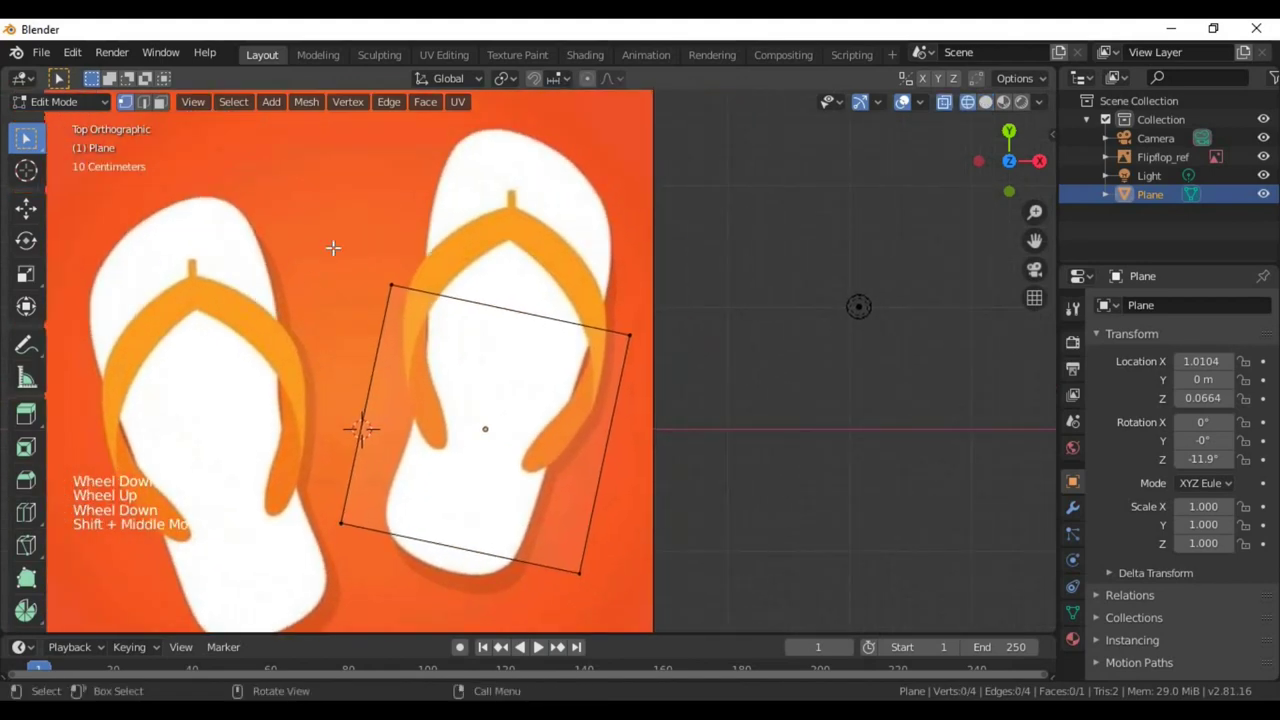
# Step: Move the plane's upper edge beyond the toe of the right flip-flop and scale it down to fit the sole's width
pyautogui.moveTo(333, 247); pyautogui.dragTo(689, 412)
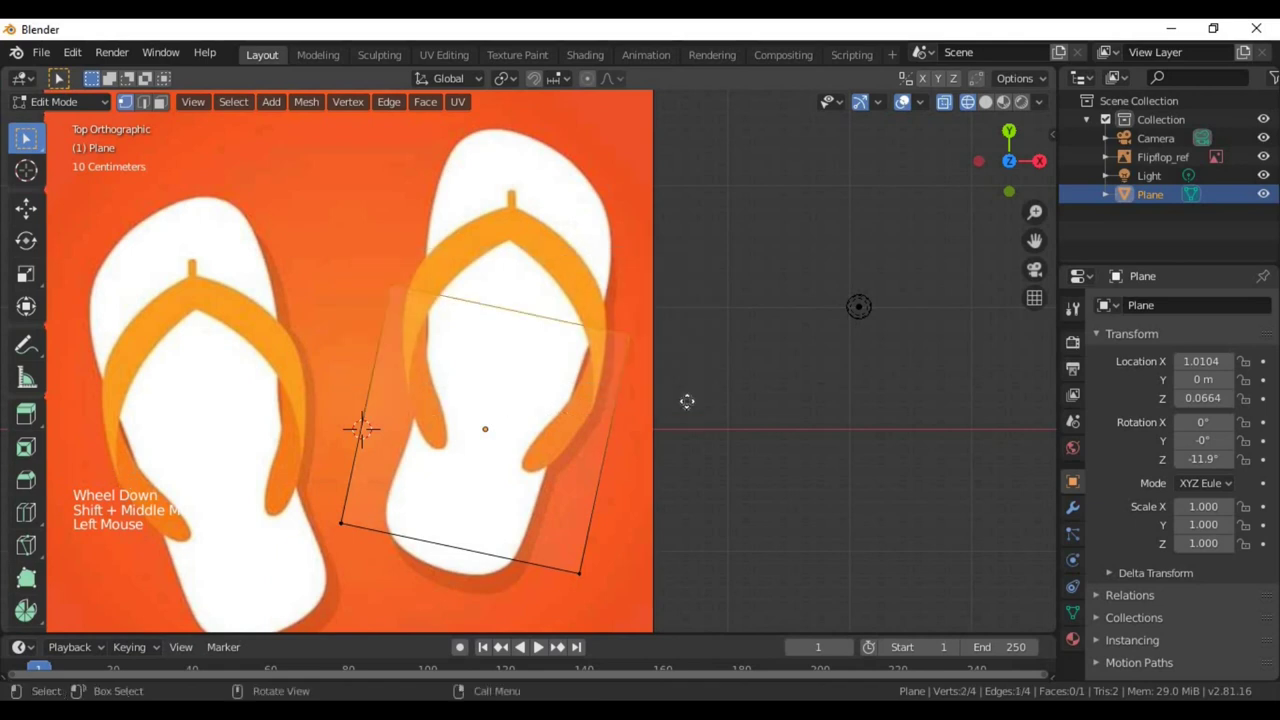
pyautogui.press('g')
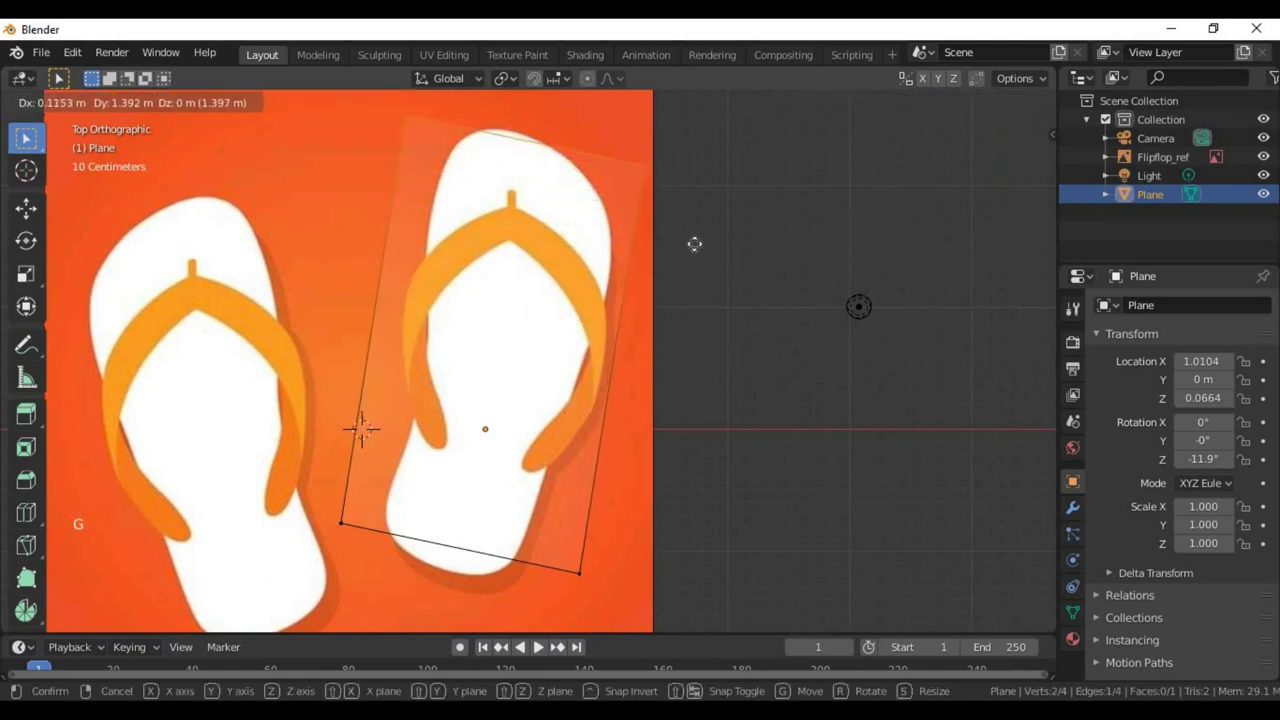
pyautogui.click(716, 234)
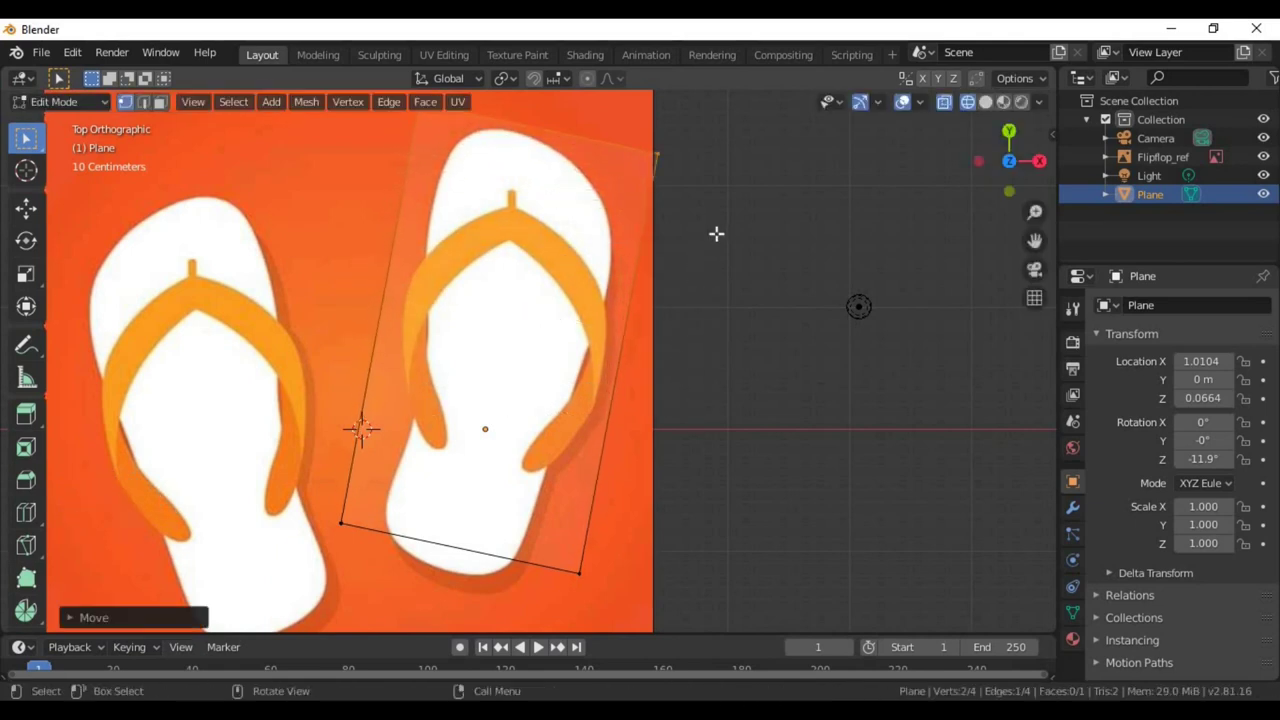
pyautogui.press('s')
pyautogui.click(666, 237)
# Step: Move the plane's lower edge down so it lies just below the heel of the right flip-flop
pyautogui.moveTo(287, 486); pyautogui.dragTo(625, 604)
pyautogui.press('g')
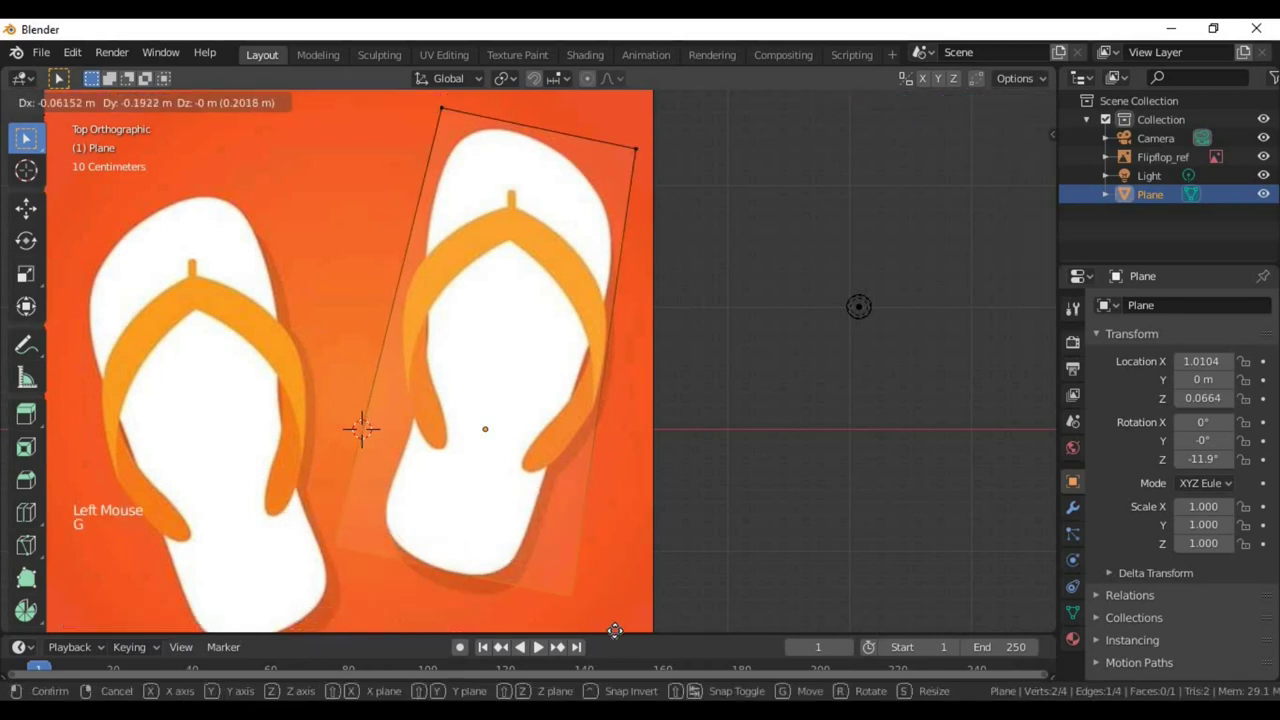
pyautogui.click(669, 240)
# Step: Add eight evenly spaced loop cuts across the plane, dividing it from toe to heel without sliding them
pyautogui.scroll(-3, 766, 369)
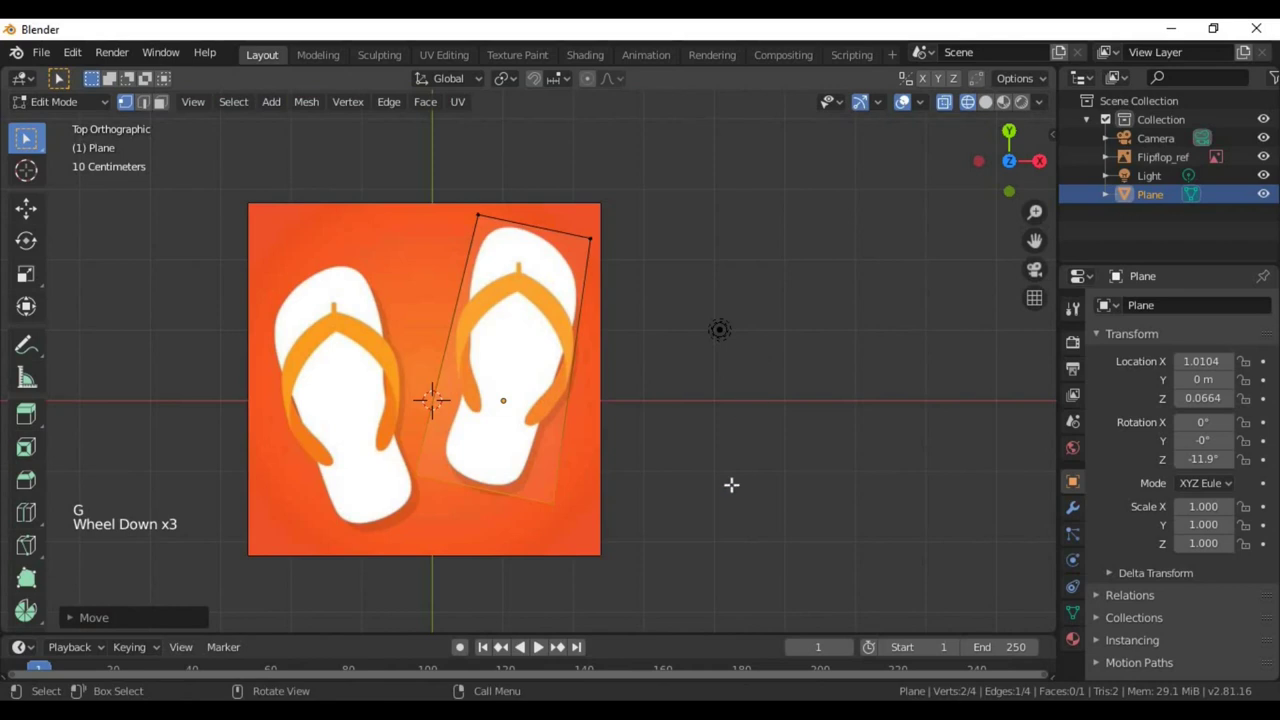
pyautogui.scroll(2, 731, 484)
pyautogui.keyDown('shift'); pyautogui.moveTo(529, 401); pyautogui.dragTo(519, 381, button='middle'); pyautogui.keyUp('shift')
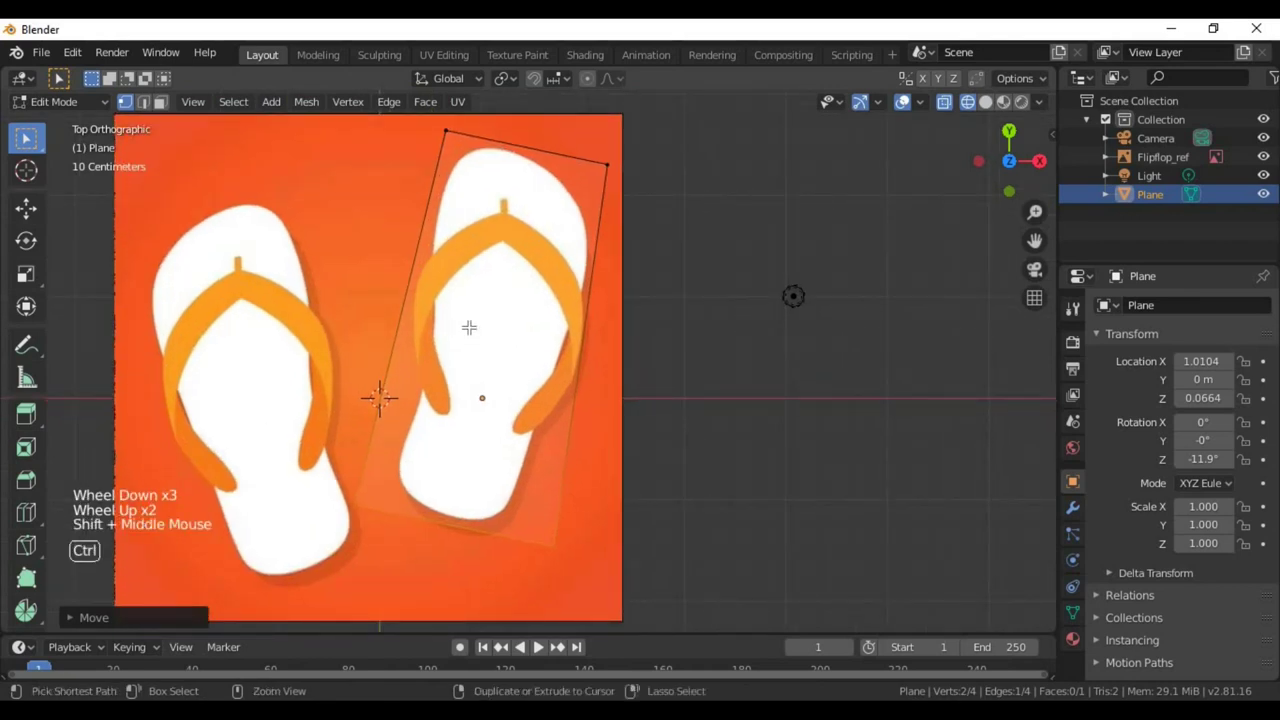
pyautogui.hotkey('ctrl', 'r')
pyautogui.scroll(5, 609, 325)
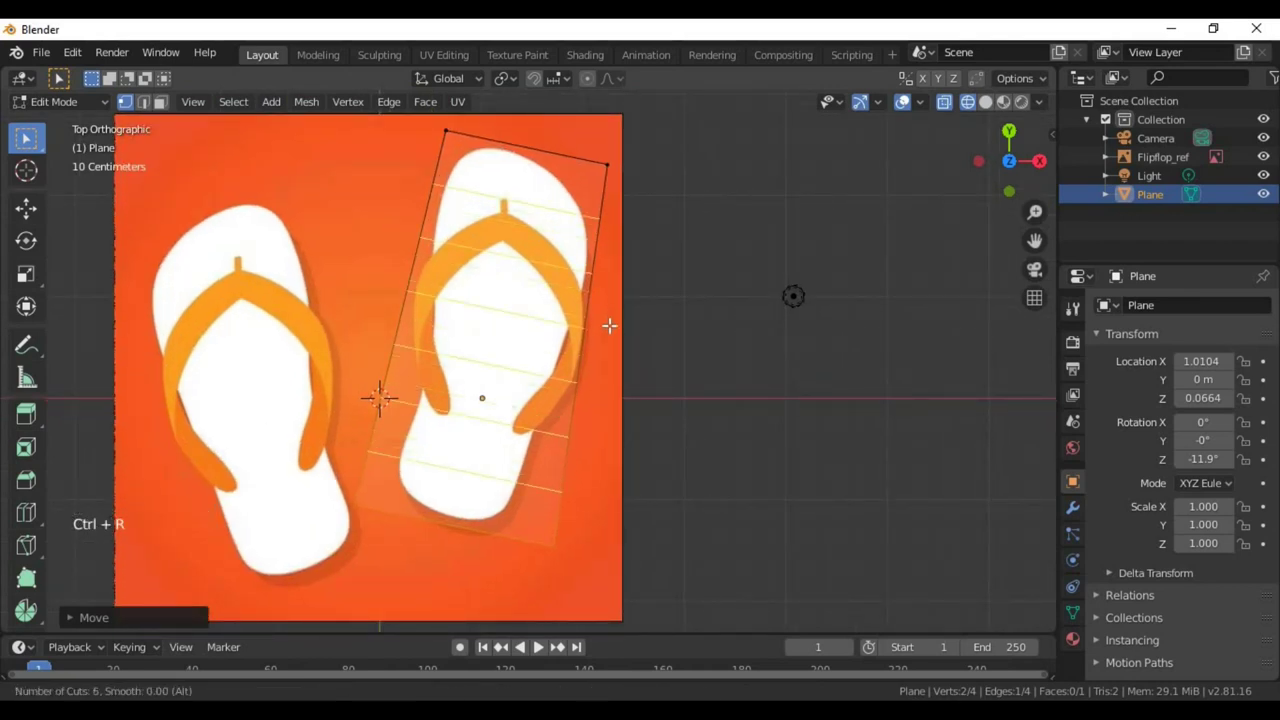
pyautogui.scroll(-5, 609, 325)
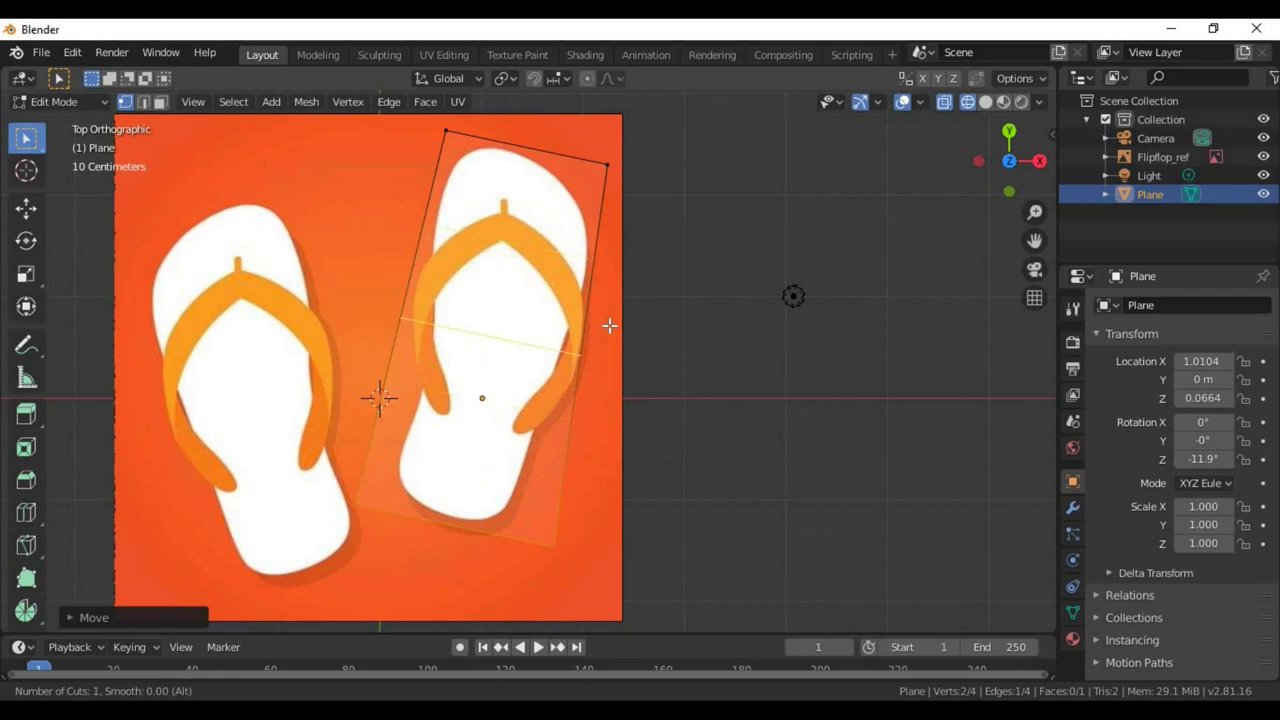
pyautogui.scroll(3, 609, 325)
pyautogui.scroll(3, 609, 325)
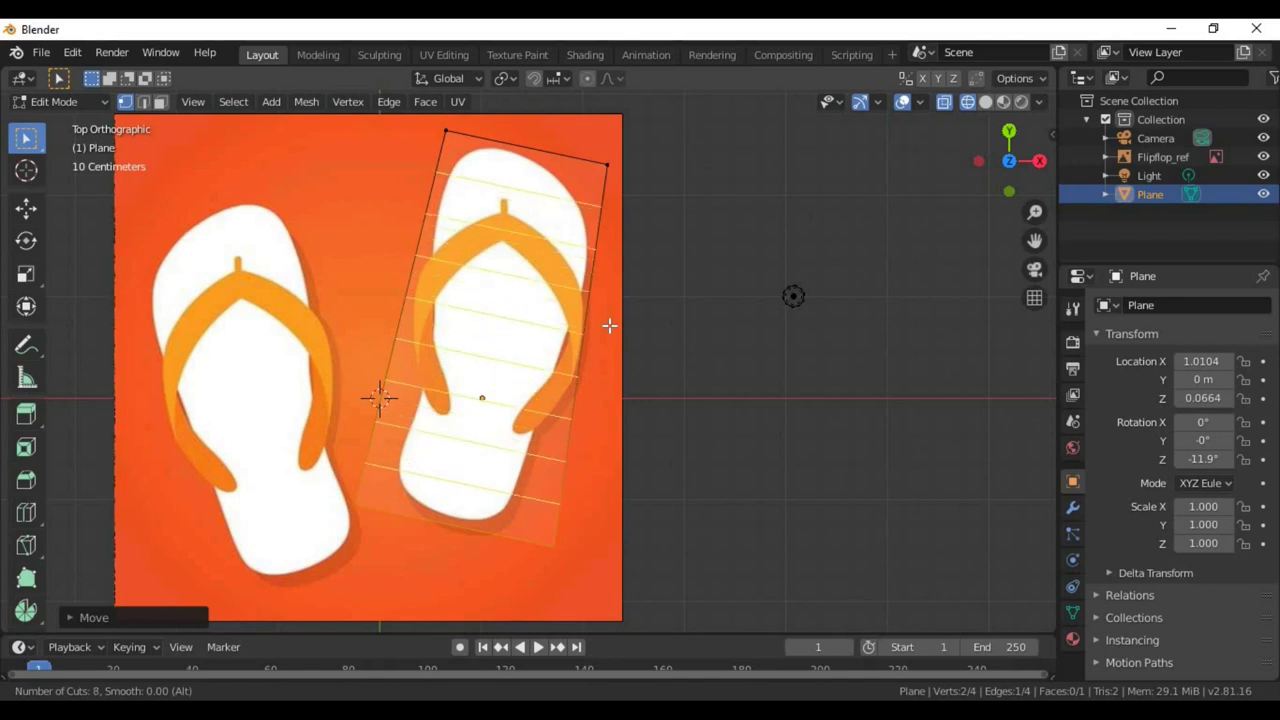
pyautogui.scroll(-7, 609, 325)
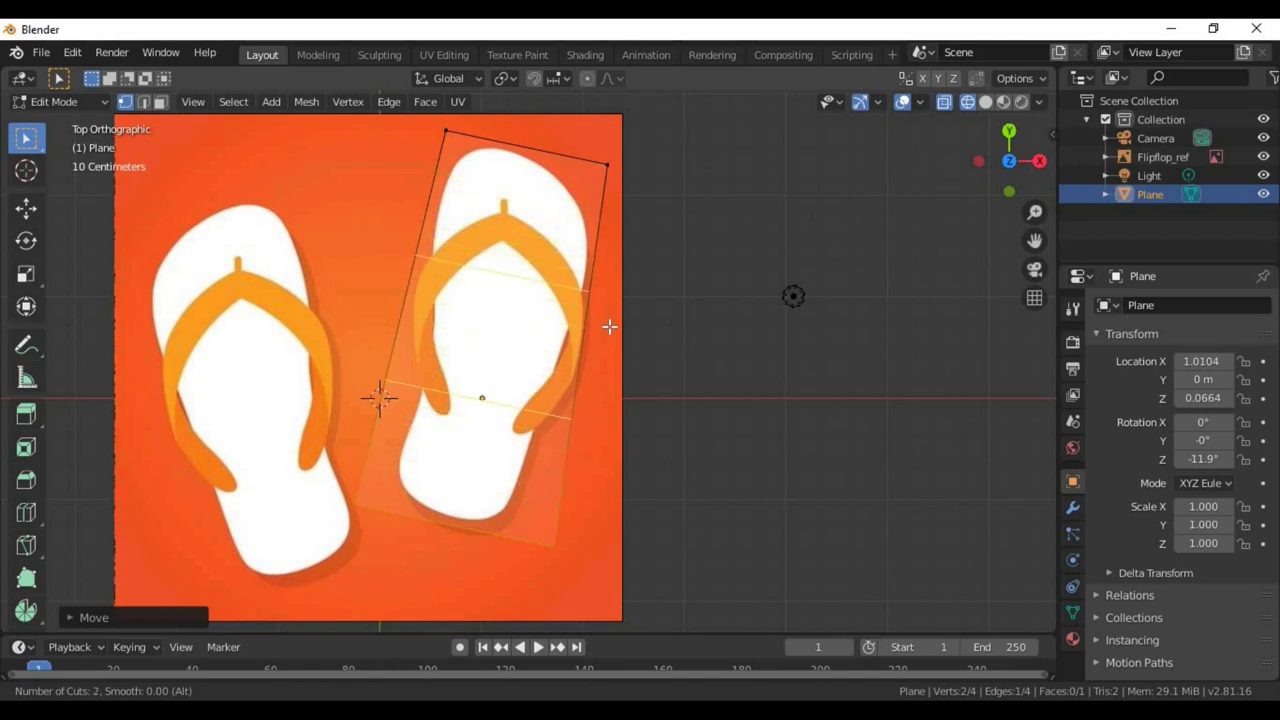
pyautogui.scroll(3, 609, 325)
pyautogui.scroll(1, 609, 325)
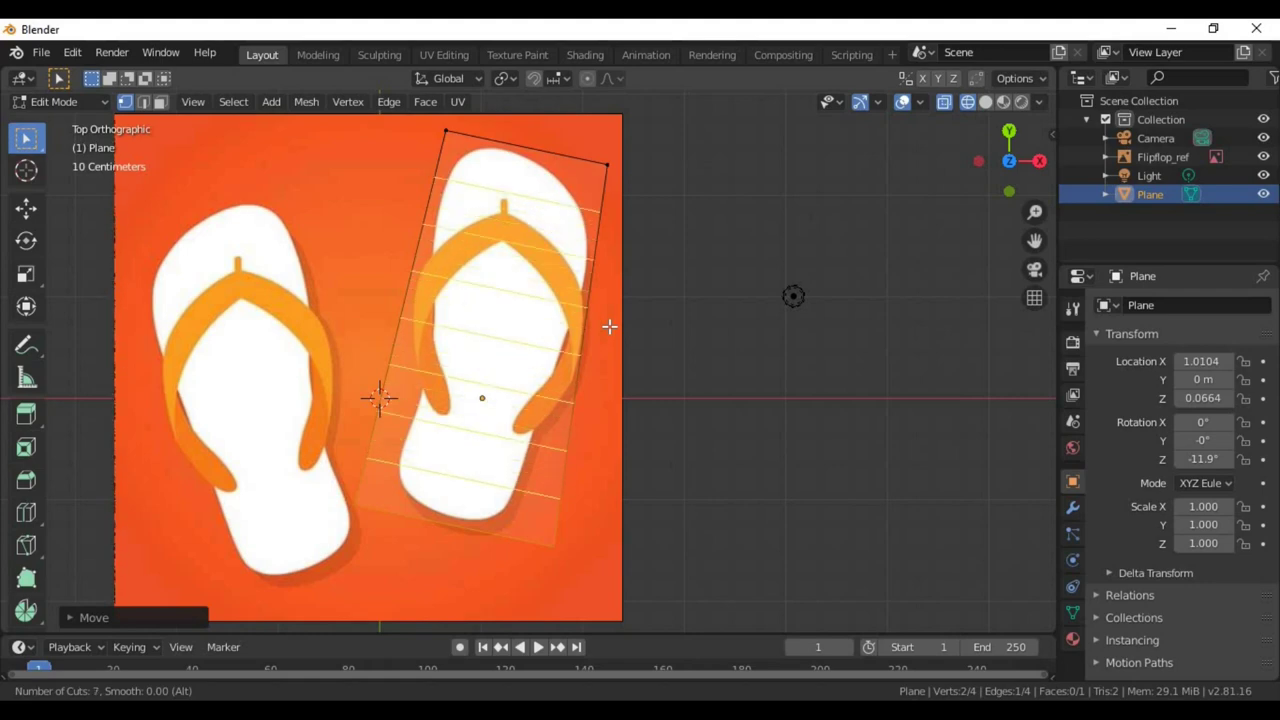
pyautogui.scroll(1, 609, 325)
pyautogui.click(609, 325)
pyautogui.rightClick(652, 333)
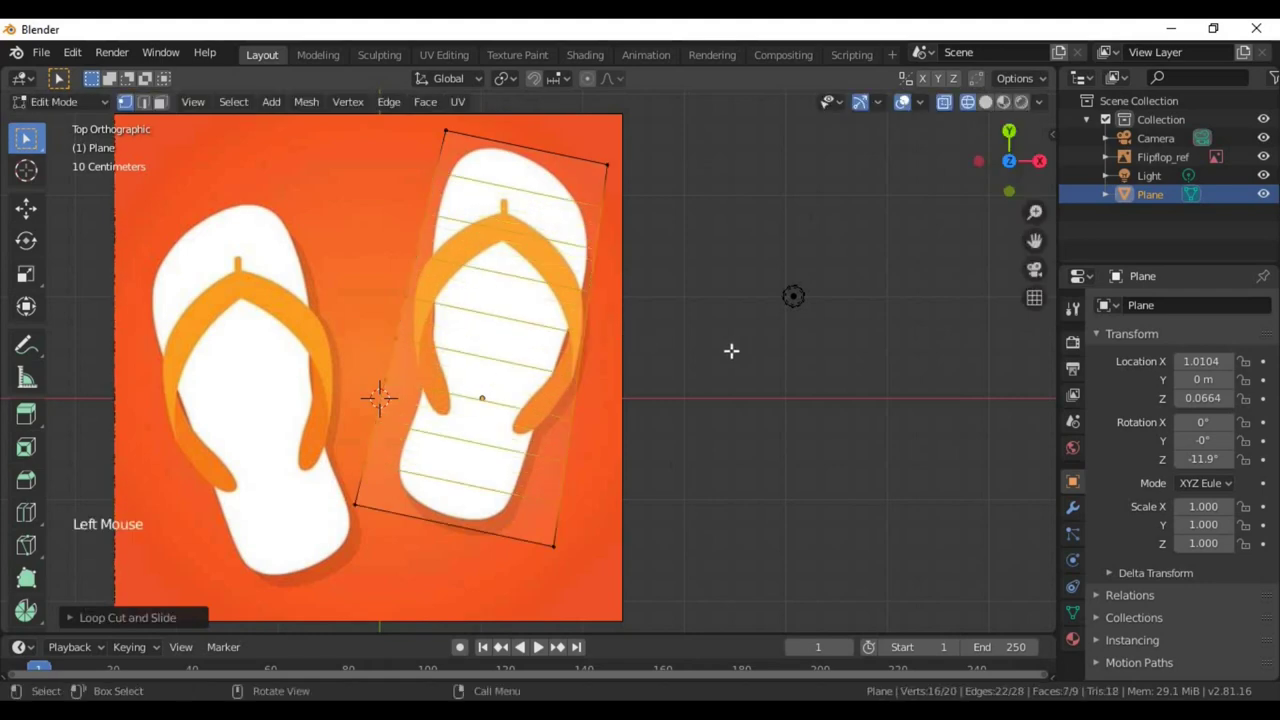
# Step: Try to divide the plane lengthwise with three loop cuts
pyautogui.moveTo(731, 350); pyautogui.dragTo(703, 289, button='middle')
pyautogui.scroll(-2, 509, 374)
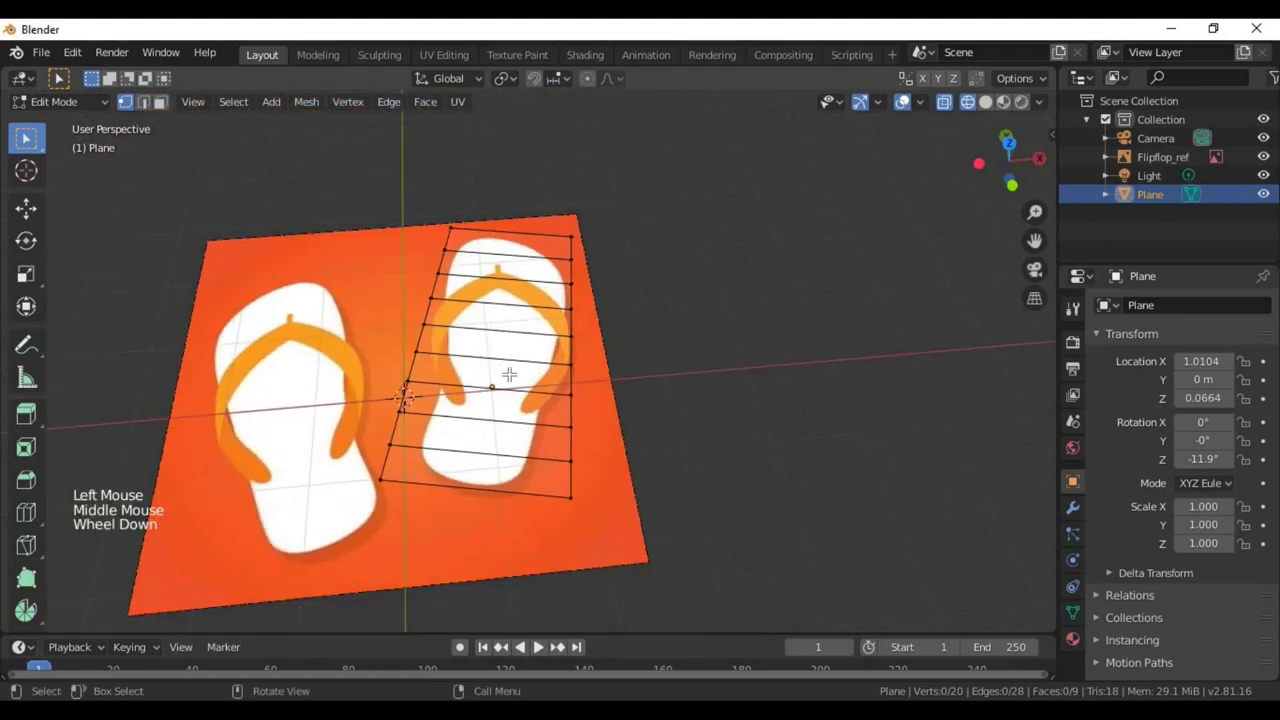
pyautogui.scroll(1, 509, 374)
pyautogui.hotkey('ctrl', 'r')
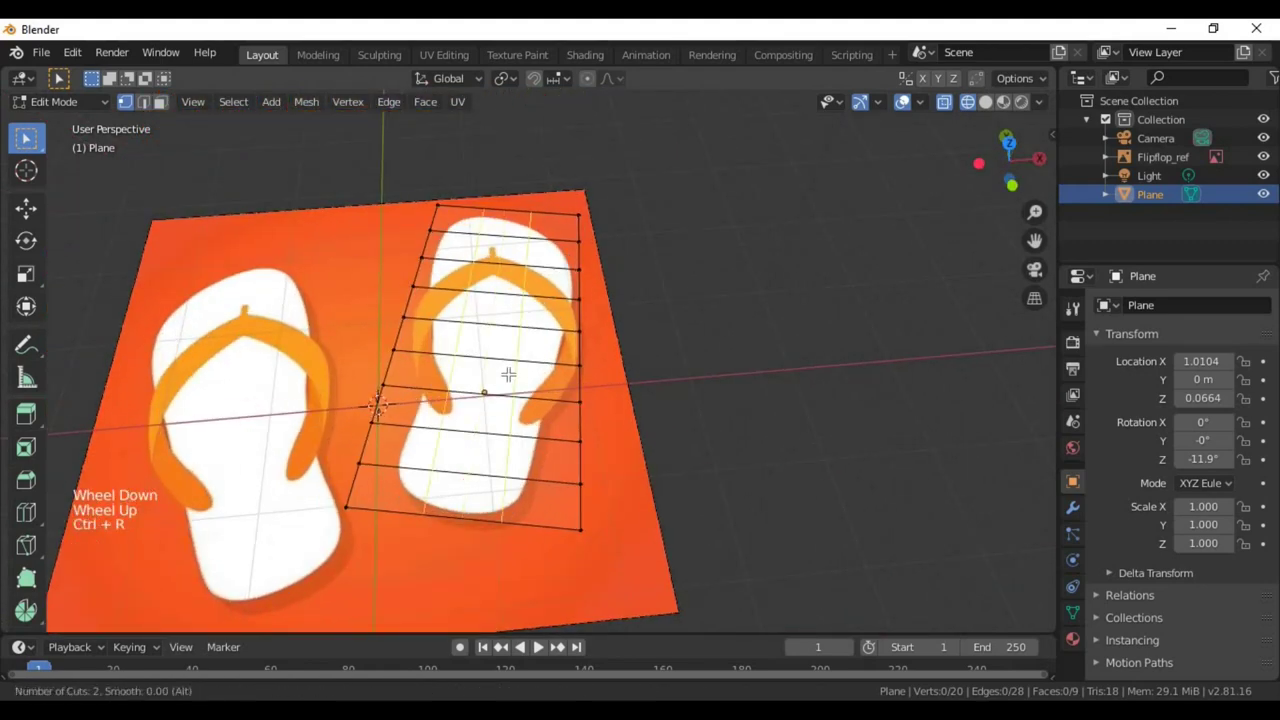
pyautogui.click(506, 374)
pyautogui.scroll(1, 672, 511)
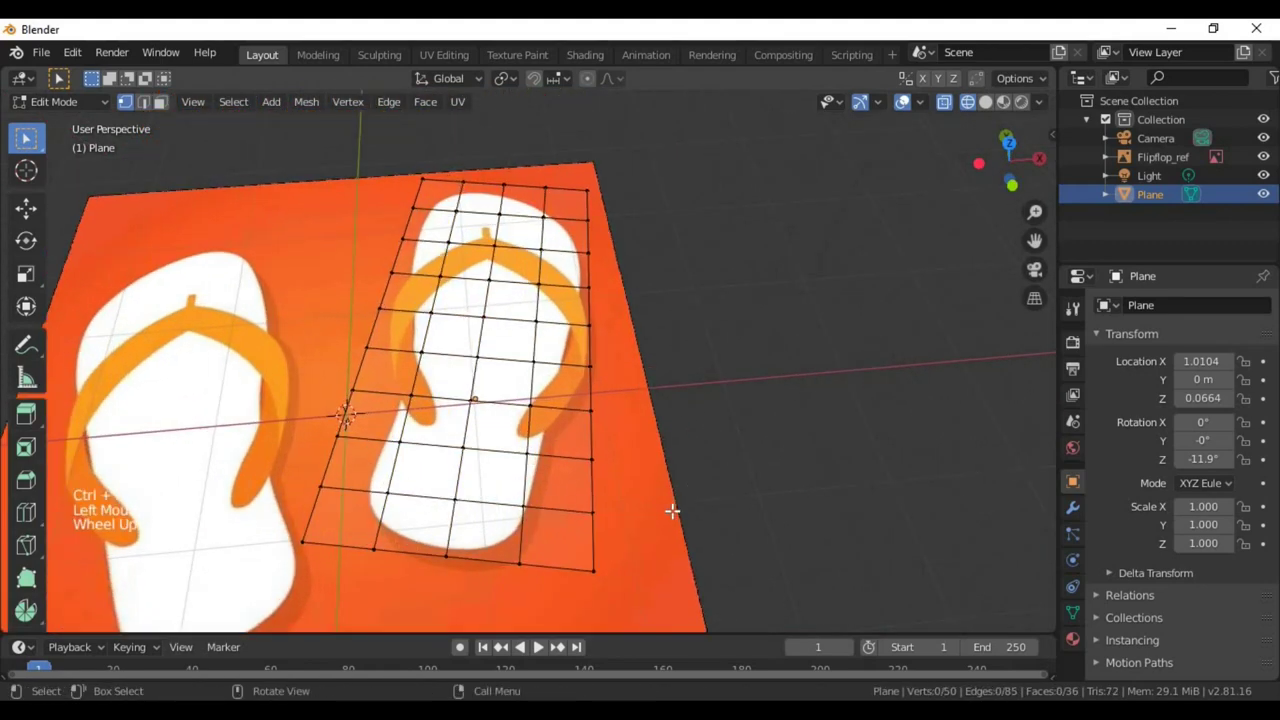
pyautogui.scroll(1, 672, 511)
pyautogui.scroll(1, 672, 563)
# Step: Return to top view and undo the lengthwise loop cuts
pyautogui.press('KP_7')
pyautogui.scroll(1, 668, 563)
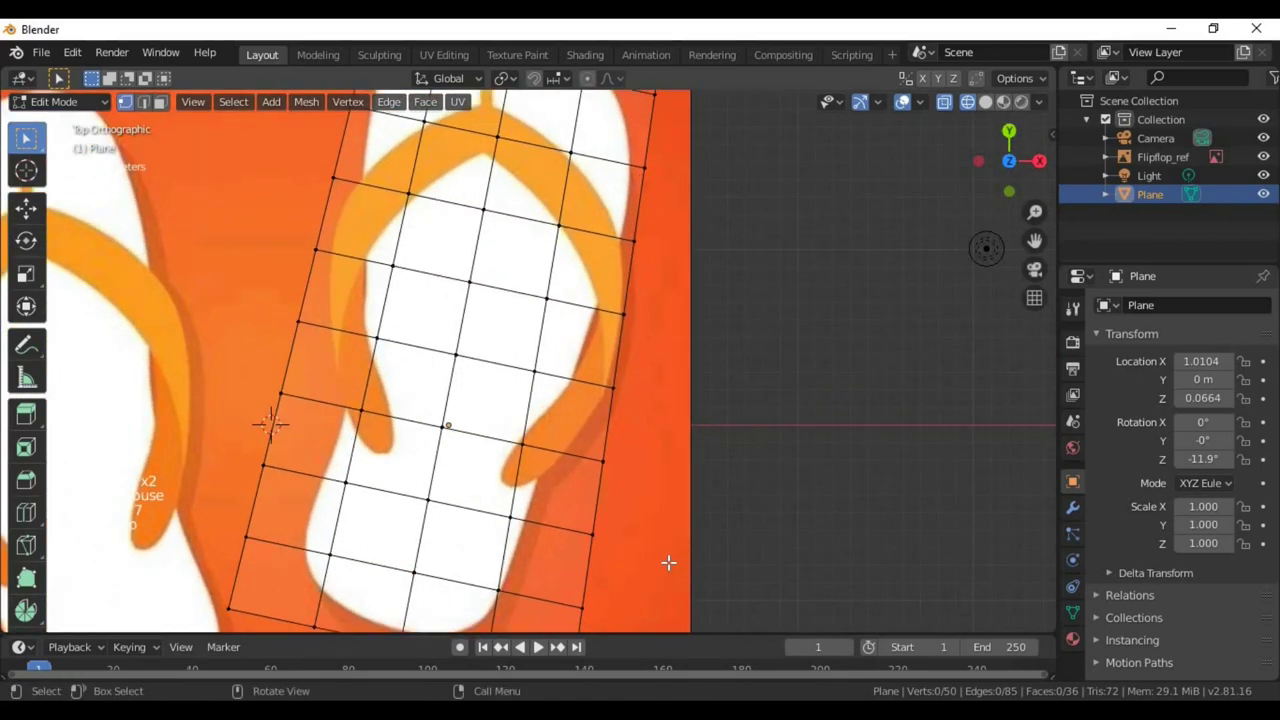
pyautogui.keyDown('shift'); pyautogui.scroll(-3, 516, 490); pyautogui.keyUp('shift')
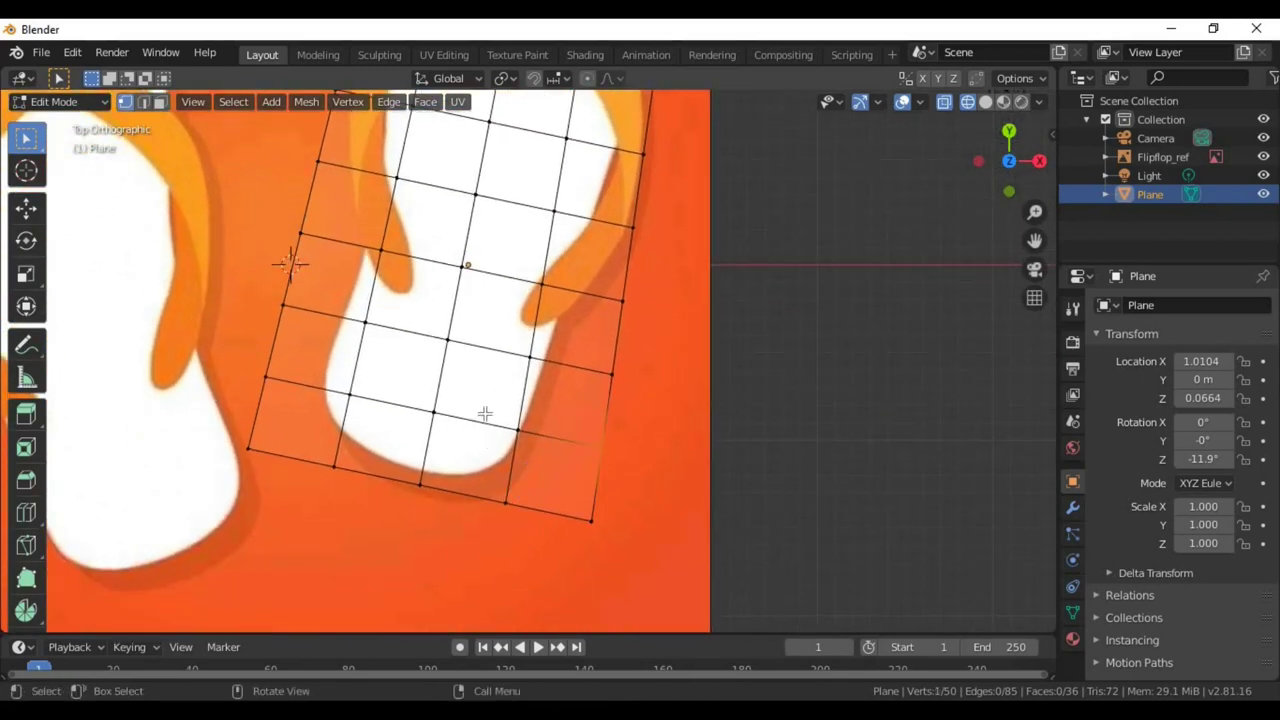
pyautogui.hotkey('ctrl', 'z')
pyautogui.hotkey('ctrl', 'z')
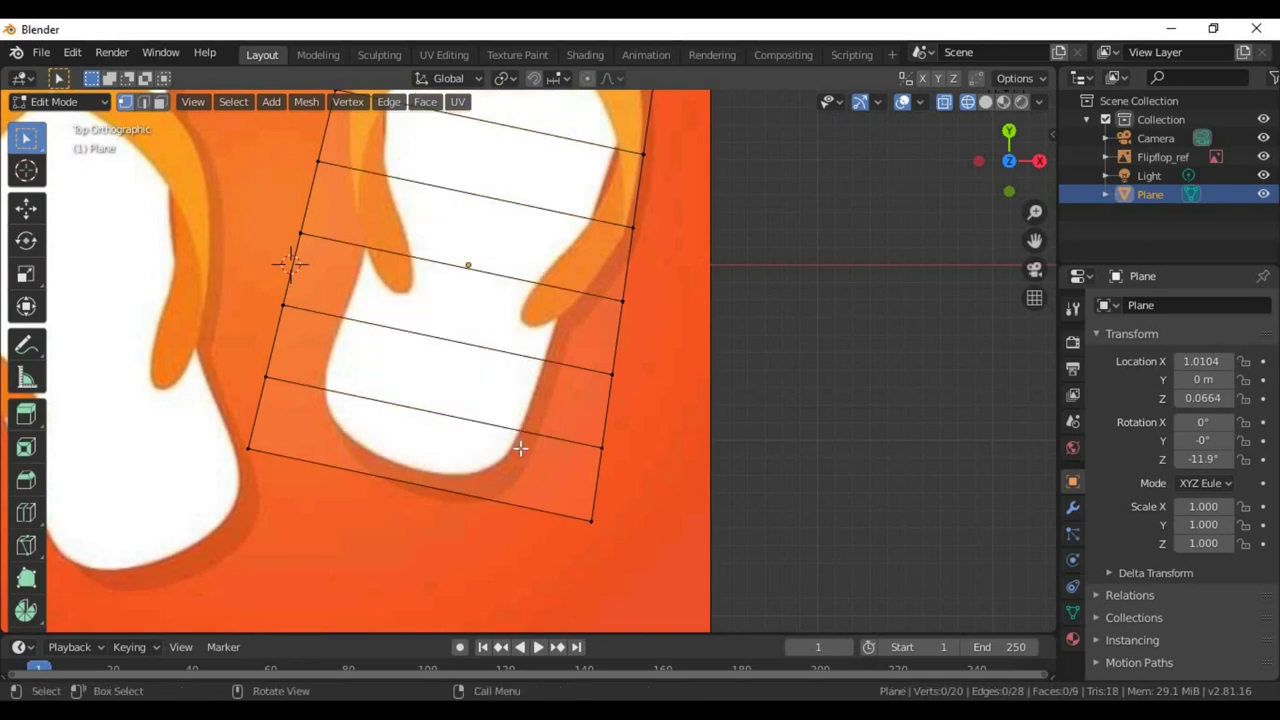
# Step: Move the plane's lower-right corner vertex and the vertex above it onto the right side of the heel outline
pyautogui.click(598, 524)
pyautogui.press('g')
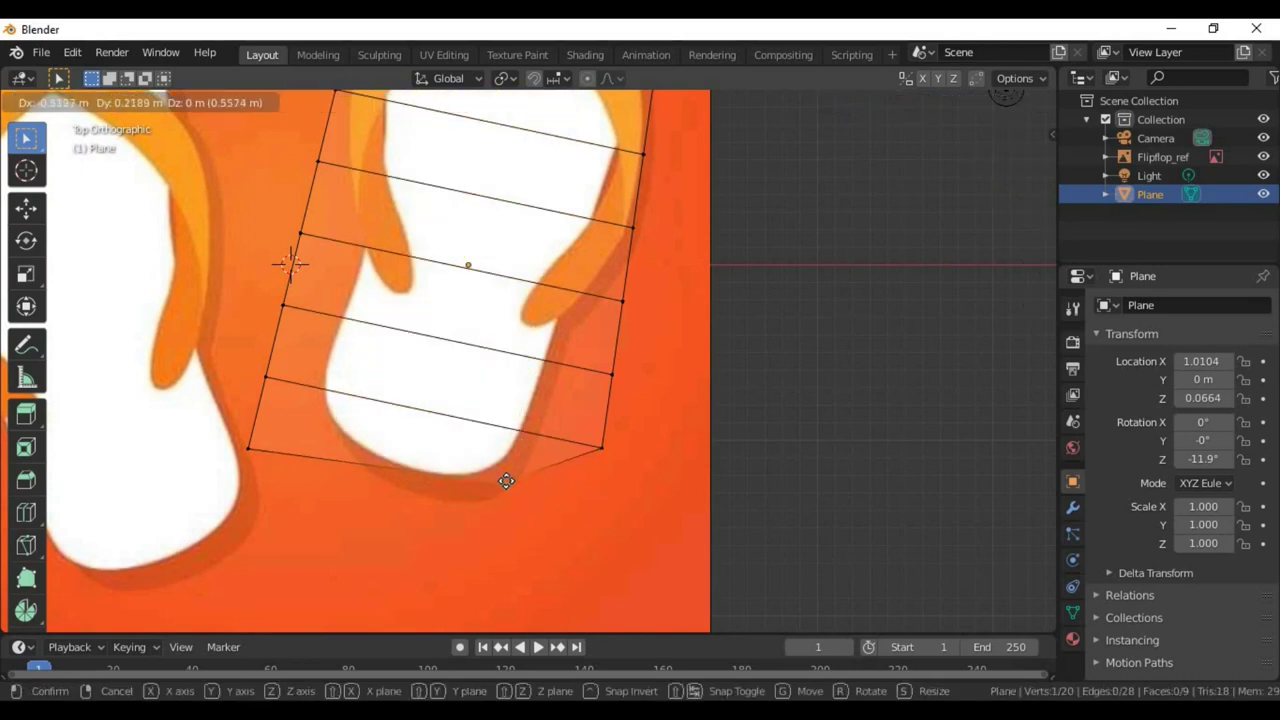
pyautogui.click(501, 476)
pyautogui.click(598, 448)
pyautogui.press('g')
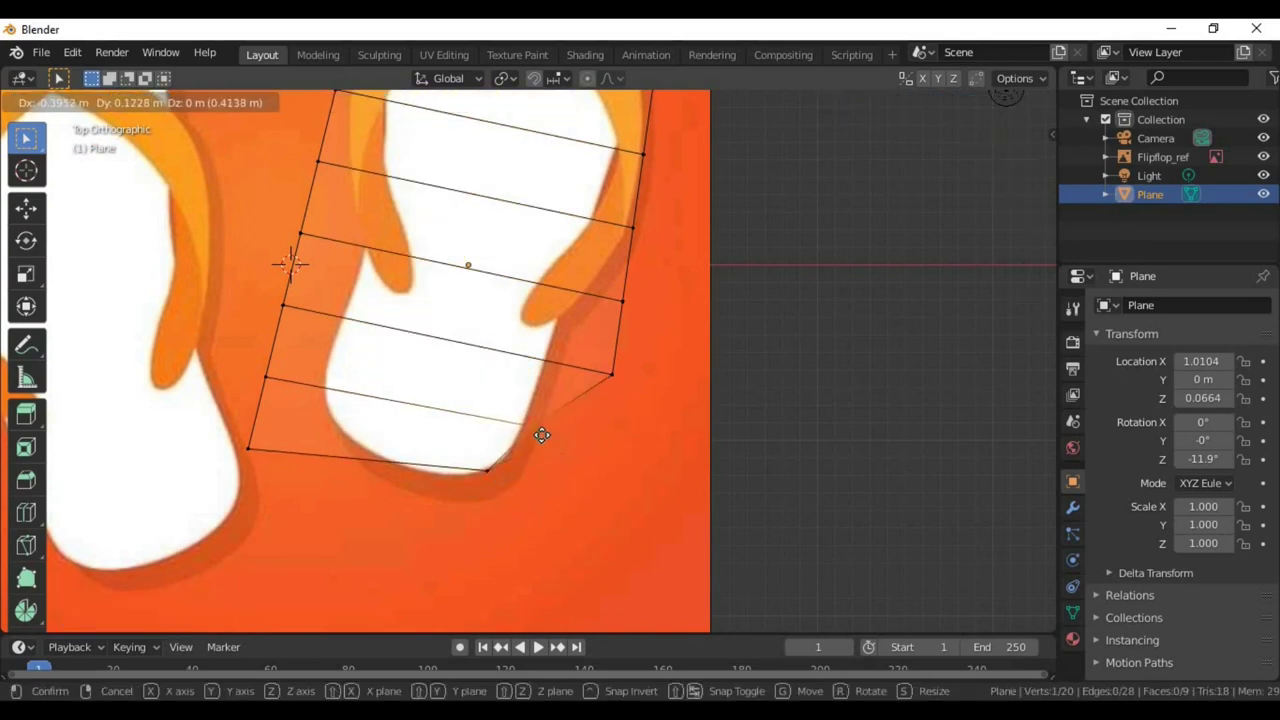
pyautogui.click(543, 440)
pyautogui.click(498, 484)
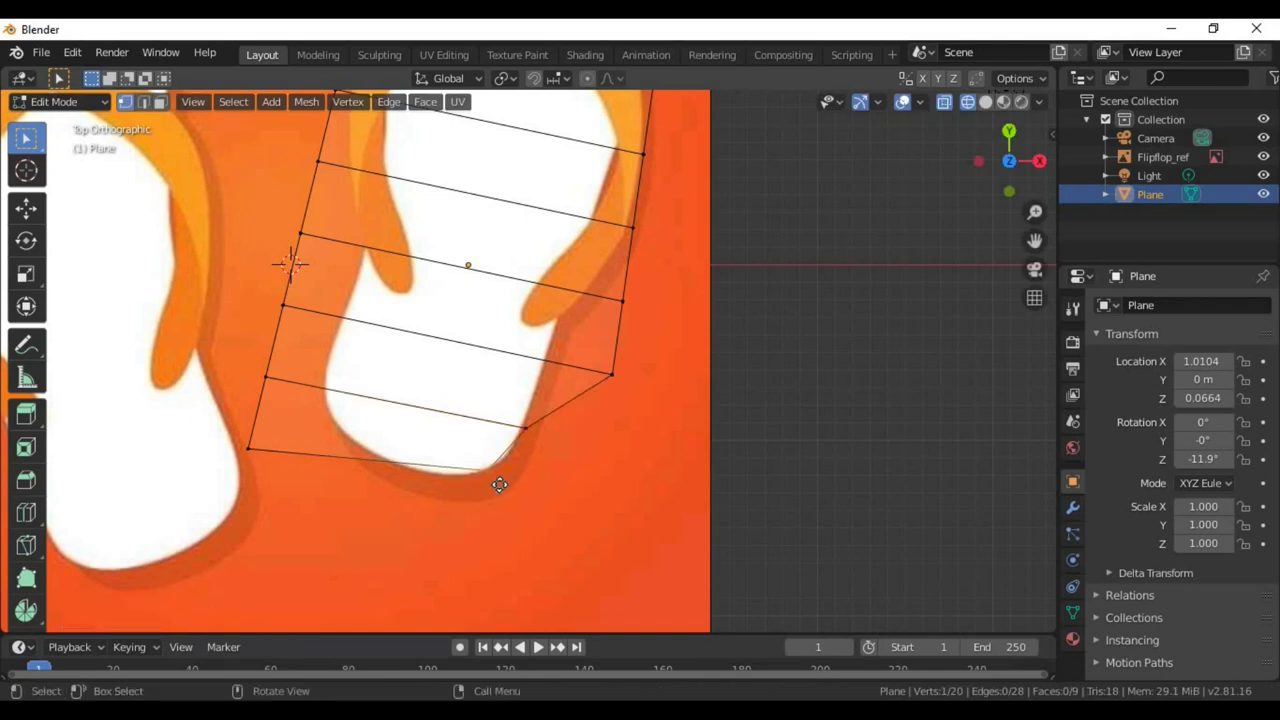
pyautogui.press('g')
pyautogui.click(501, 487)
# Step: Move the third and fourth right-edge vertices, counted from the heel, inward onto the sole's outline below the strap end
pyautogui.click(617, 388)
pyautogui.press('g')
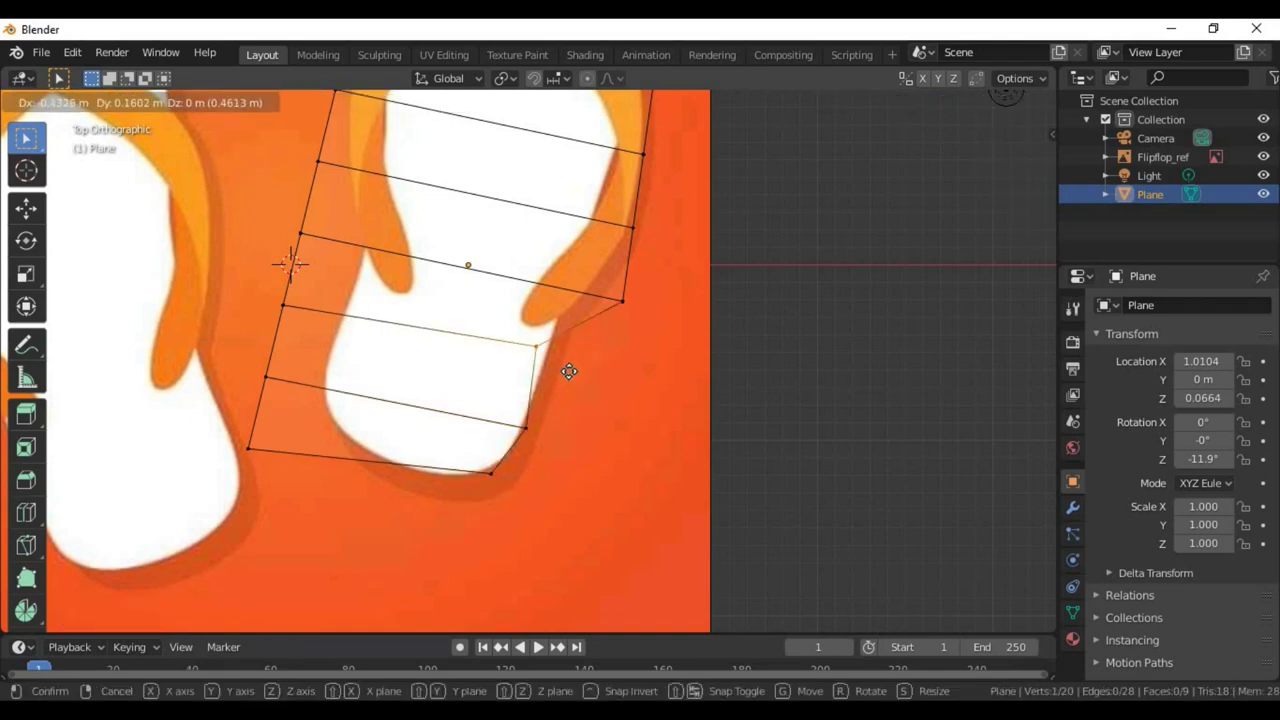
pyautogui.click(577, 384)
pyautogui.click(622, 302)
pyautogui.press('g')
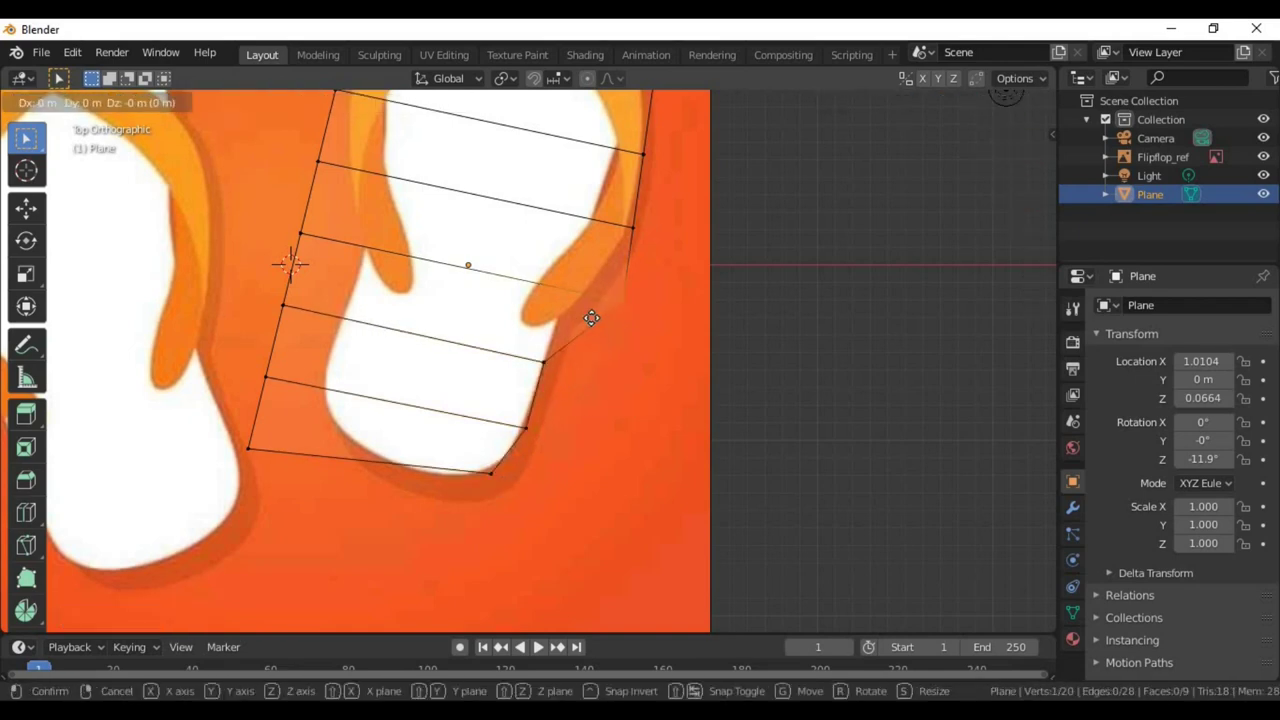
pyautogui.click(588, 318)
# Step: Move the fifth and sixth right-edge vertices from the heel inward onto the white sole's edge beside the right strap
pyautogui.keyDown('shift'); pyautogui.moveTo(586, 309); pyautogui.dragTo(598, 381, button='middle'); pyautogui.keyUp('shift')
pyautogui.scroll(2, 551, 445)
pyautogui.click(600, 380)
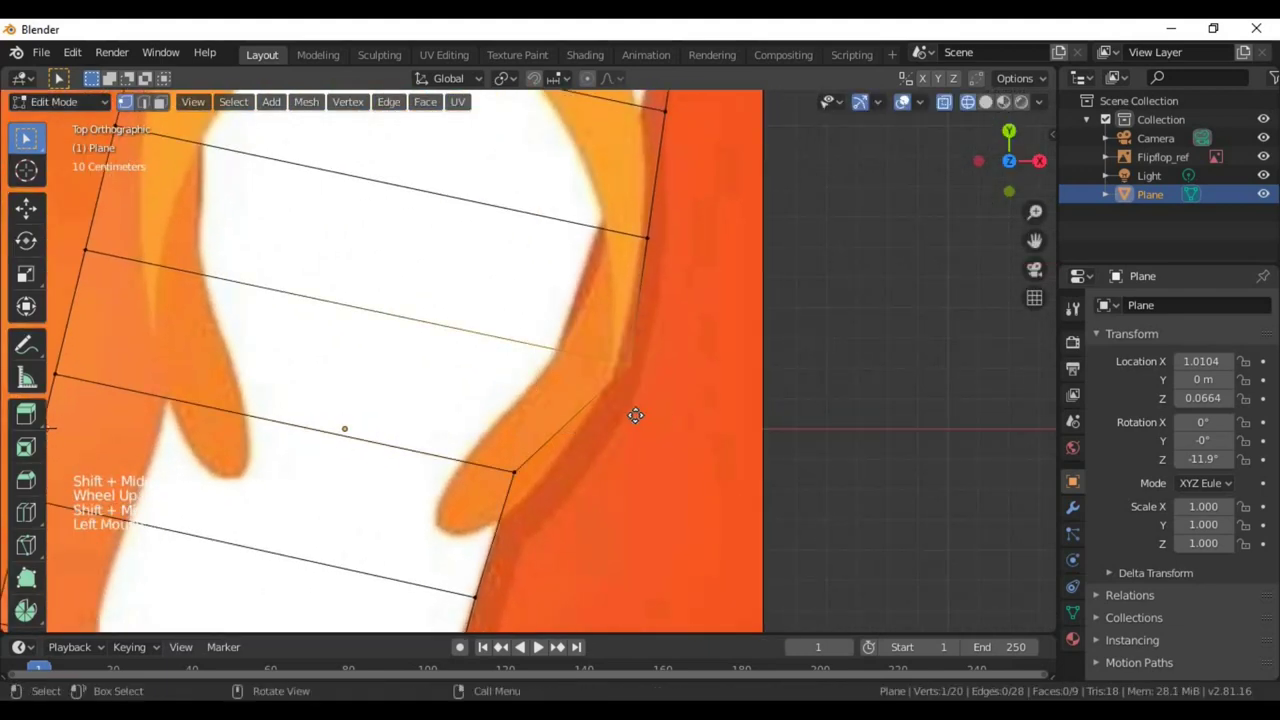
pyautogui.press('g')
pyautogui.click(588, 392)
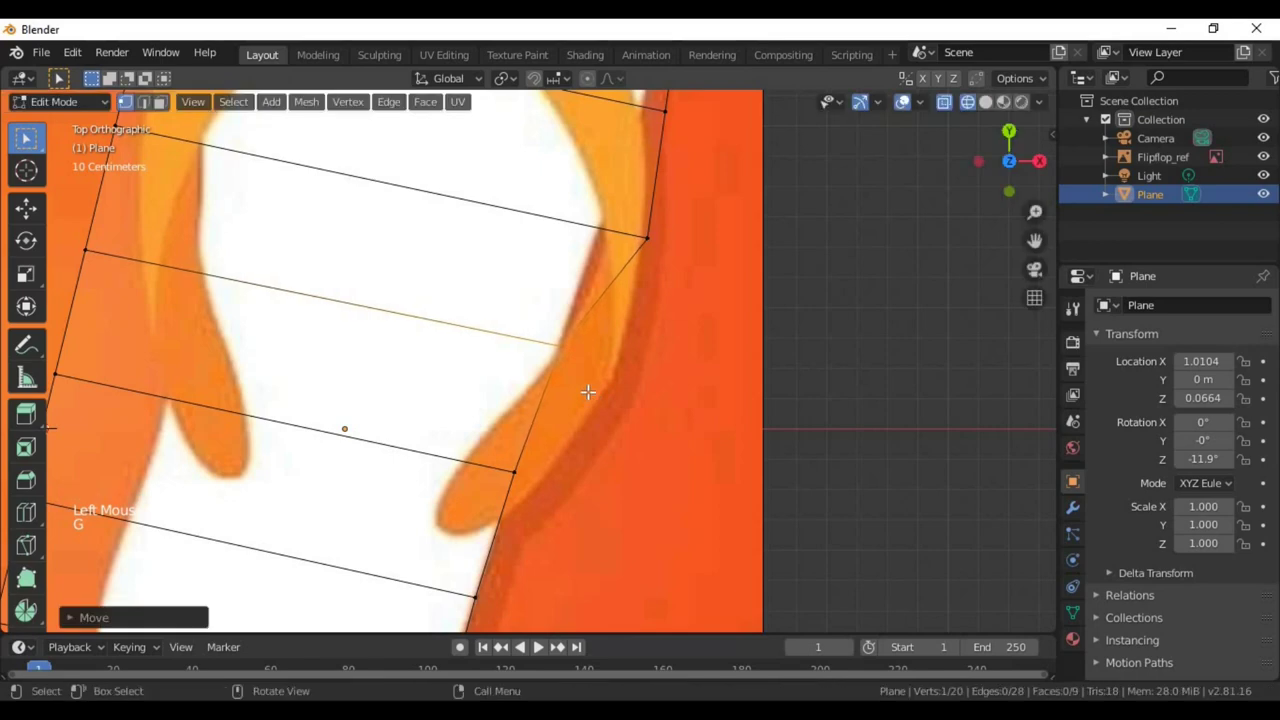
pyautogui.keyDown('shift'); pyautogui.moveTo(588, 392); pyautogui.dragTo(649, 454, button='middle'); pyautogui.keyUp('shift')
pyautogui.click(622, 410)
pyautogui.press('g')
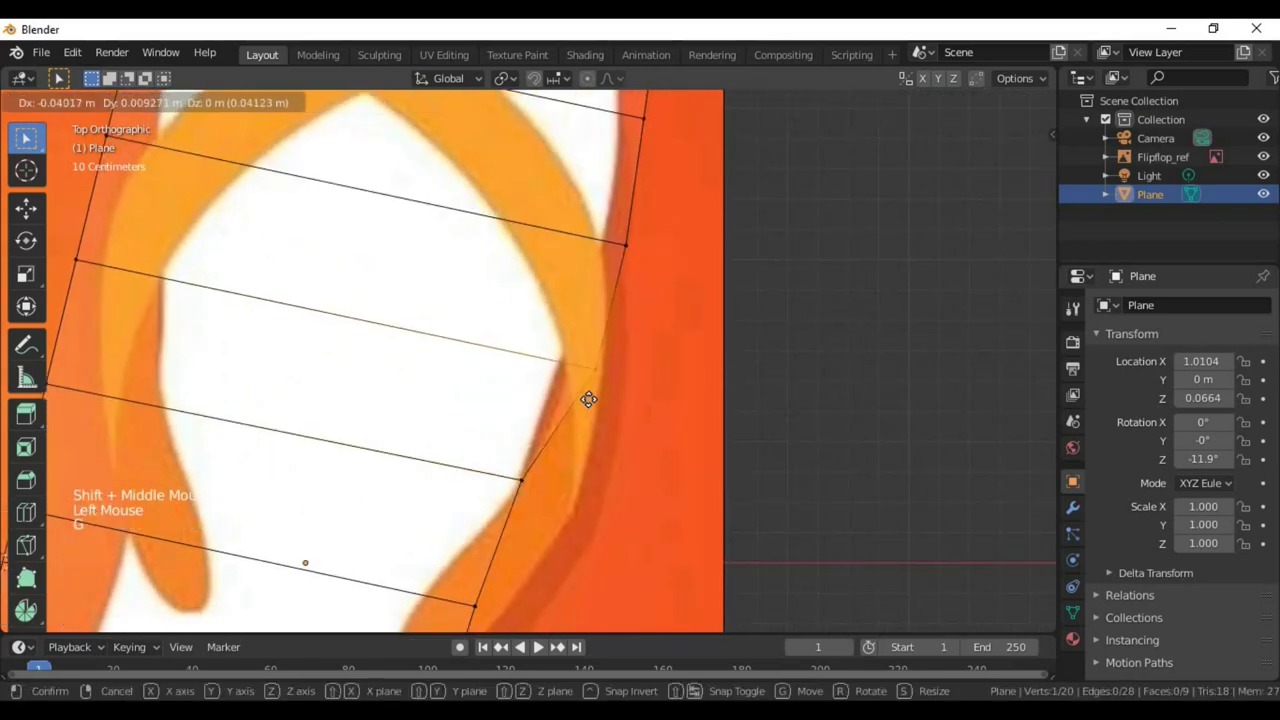
pyautogui.click(574, 394)
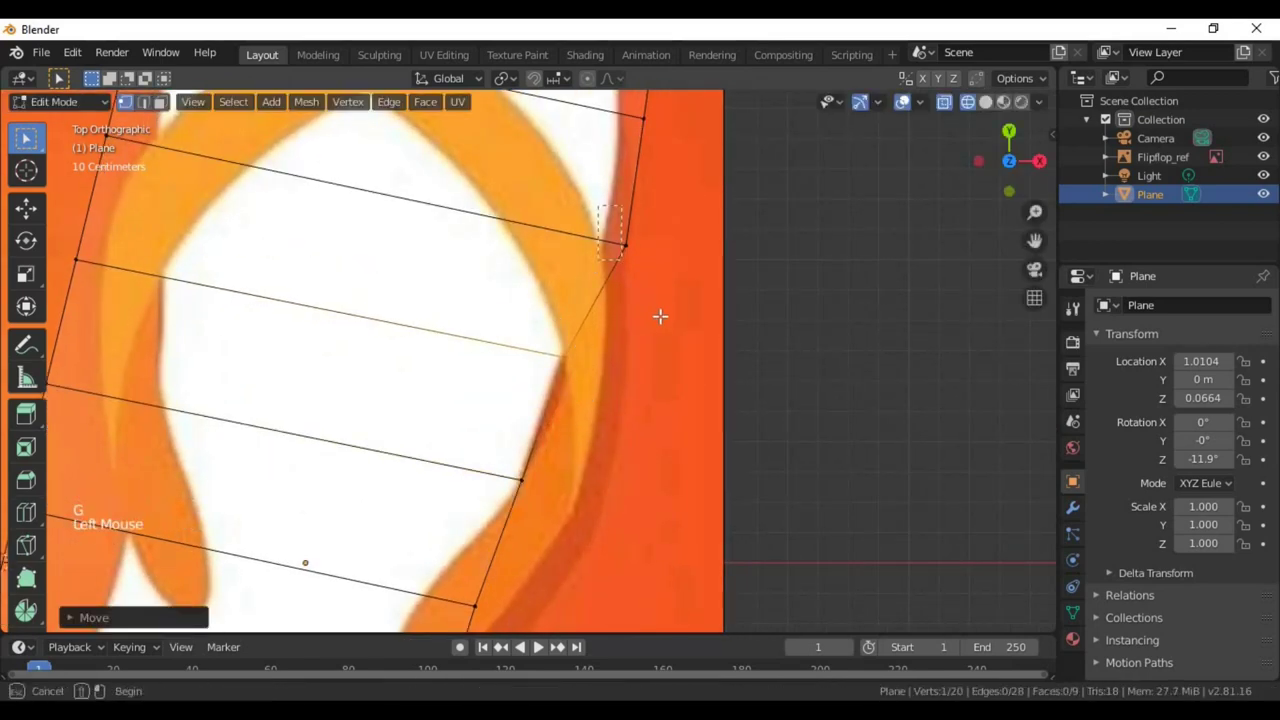
# Step: Move the seventh and eighth right-edge vertices from the heel onto the sole's outline above the strap's widest part
pyautogui.keyDown('shift'); pyautogui.moveTo(660, 316); pyautogui.dragTo(609, 489, button='middle'); pyautogui.keyUp('shift')
pyautogui.press('g')
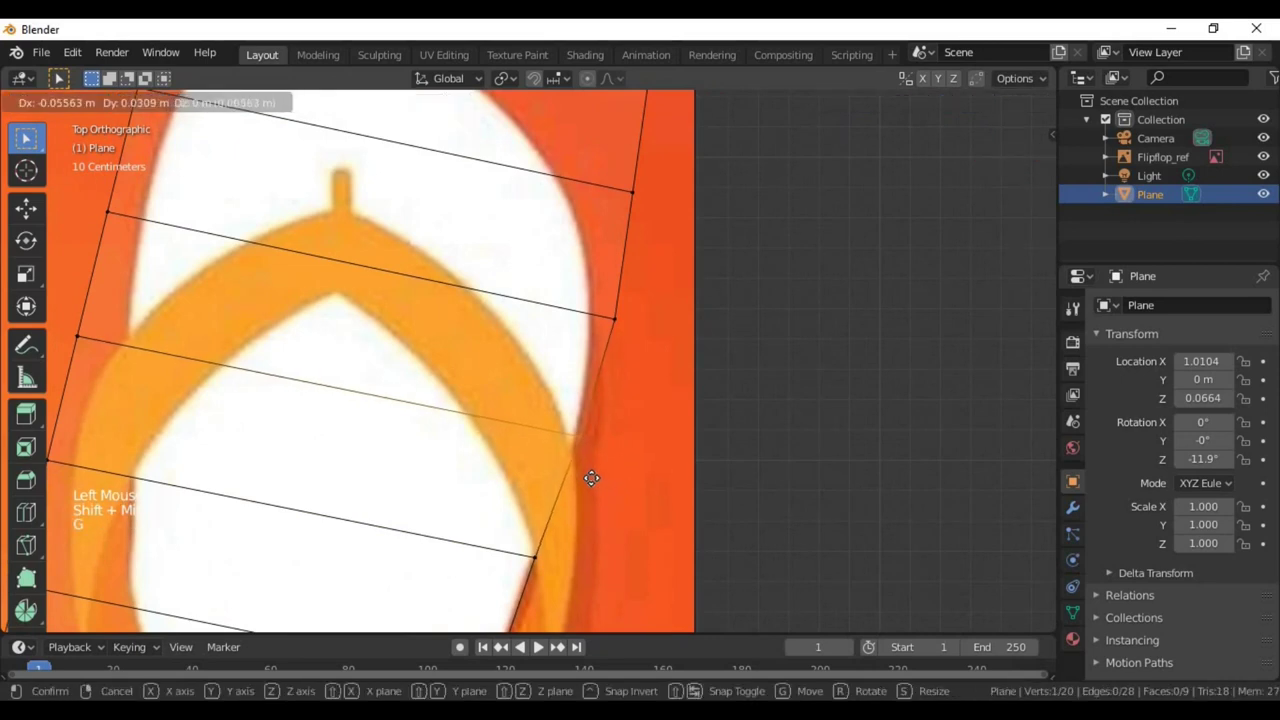
pyautogui.click(589, 476)
pyautogui.moveTo(571, 273); pyautogui.dragTo(611, 343)
pyautogui.press('g')
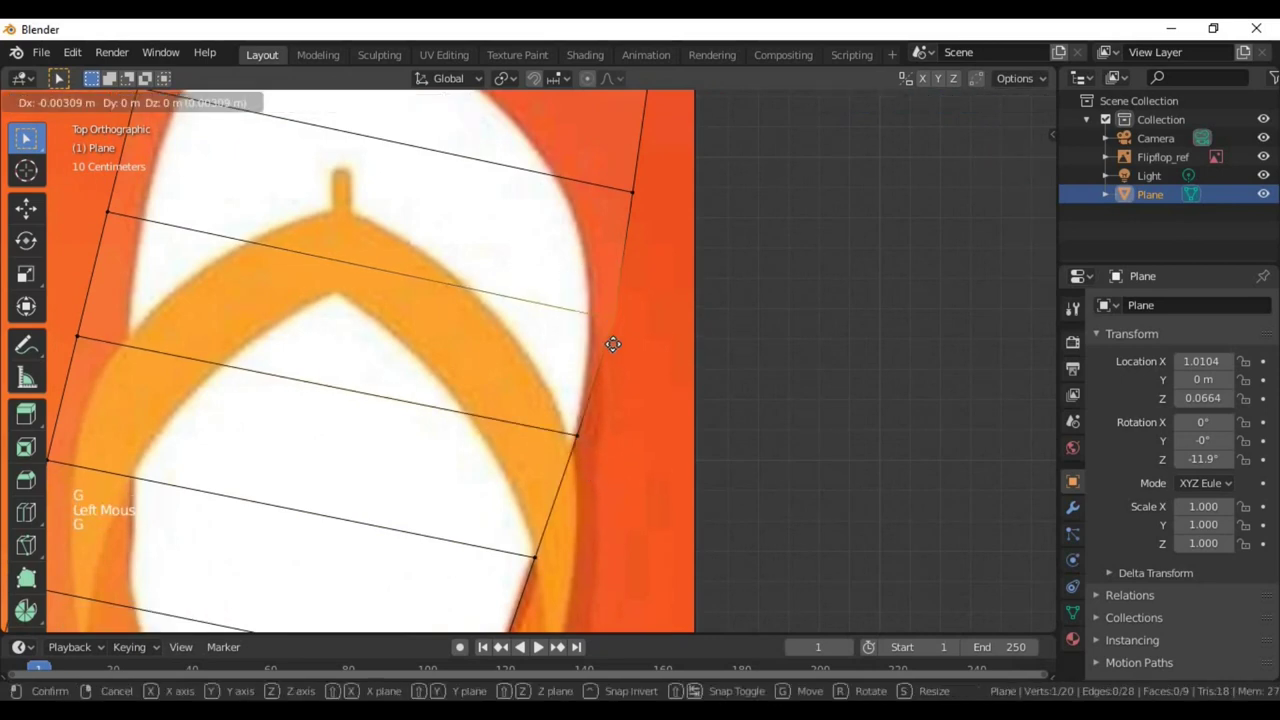
pyautogui.click(605, 343)
# Step: Move the ninth right-edge vertex and the upper-right corner vertex onto the right curve of the toe outline
pyautogui.keyDown('shift'); pyautogui.moveTo(605, 343); pyautogui.dragTo(571, 243, button='middle'); pyautogui.keyUp('shift')
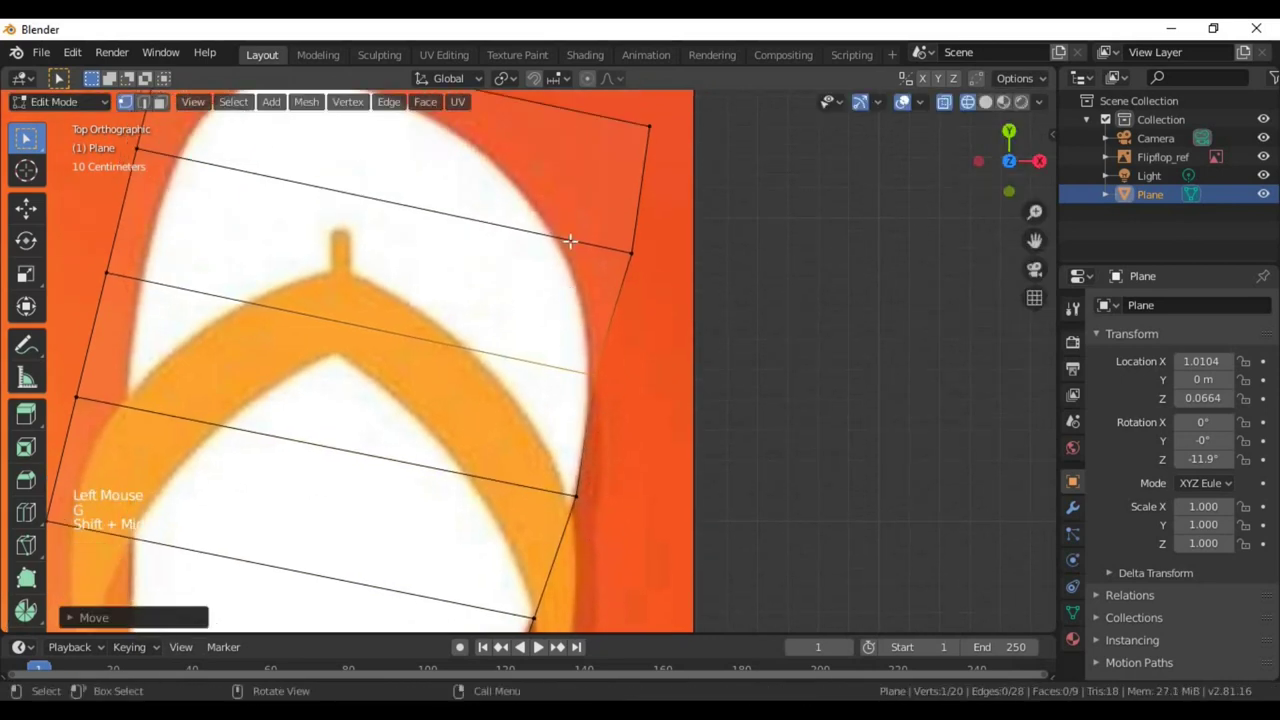
pyautogui.click(663, 288)
pyautogui.press('g')
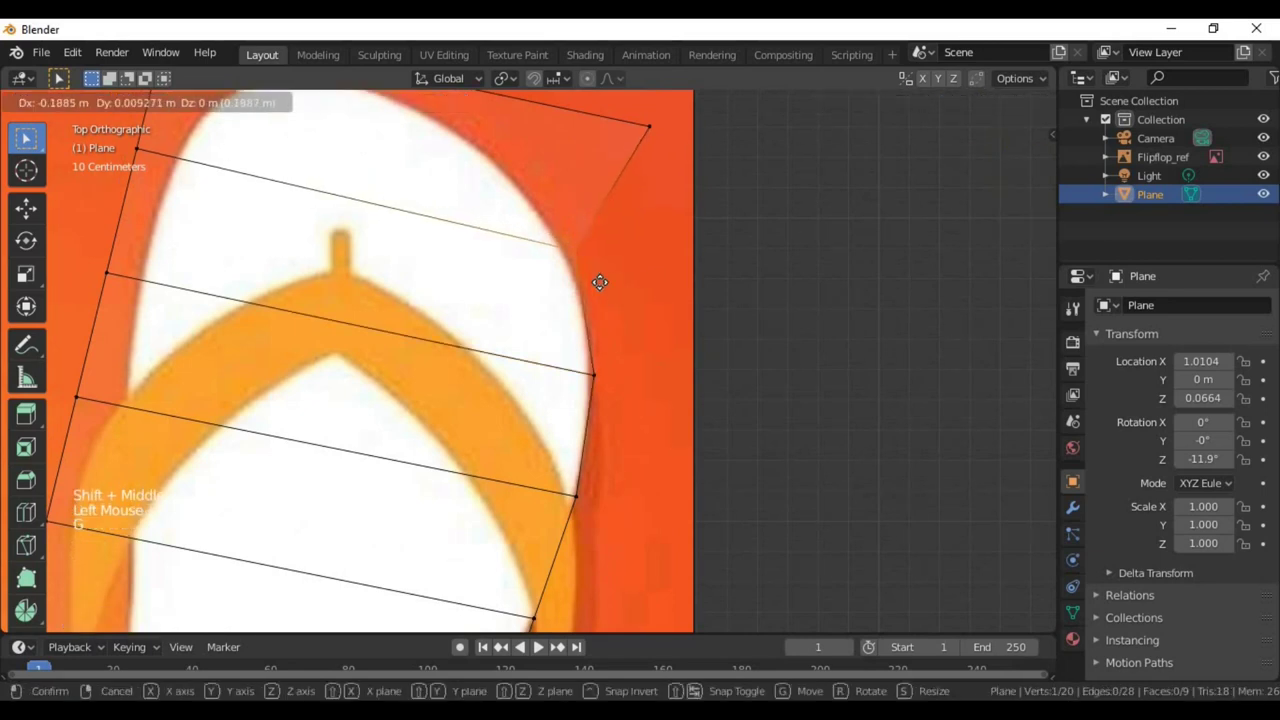
pyautogui.click(600, 280)
pyautogui.keyDown('shift'); pyautogui.moveTo(600, 280); pyautogui.dragTo(596, 348, button='middle'); pyautogui.keyUp('shift')
pyautogui.keyDown('shift'); pyautogui.moveTo(594, 435); pyautogui.dragTo(590, 426, button='middle'); pyautogui.keyUp('shift')
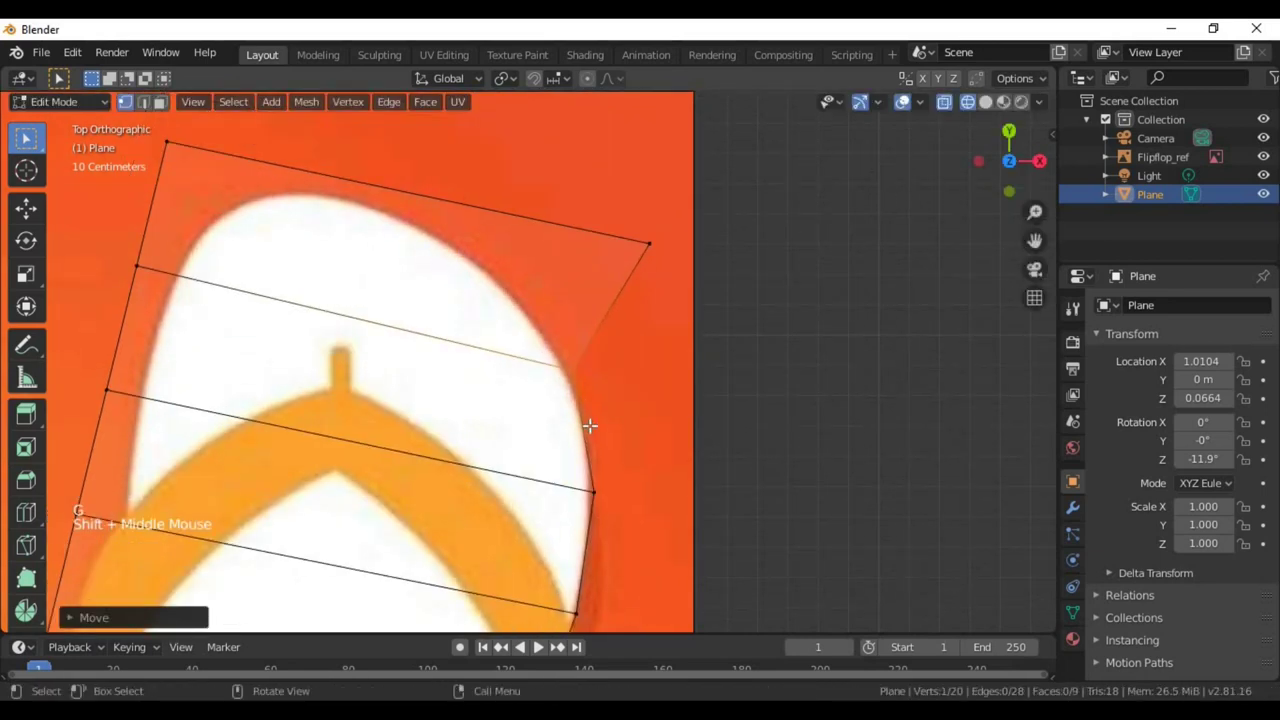
pyautogui.click(646, 244)
pyautogui.press('g')
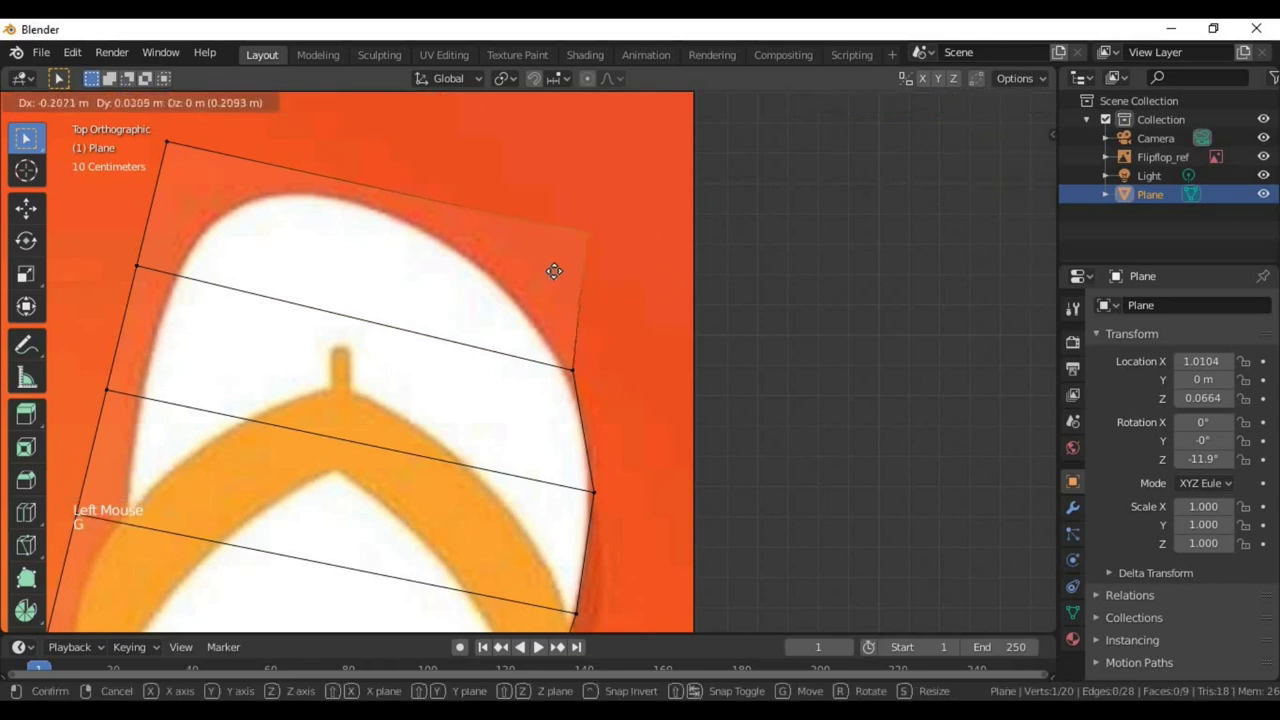
pyautogui.click(508, 305)
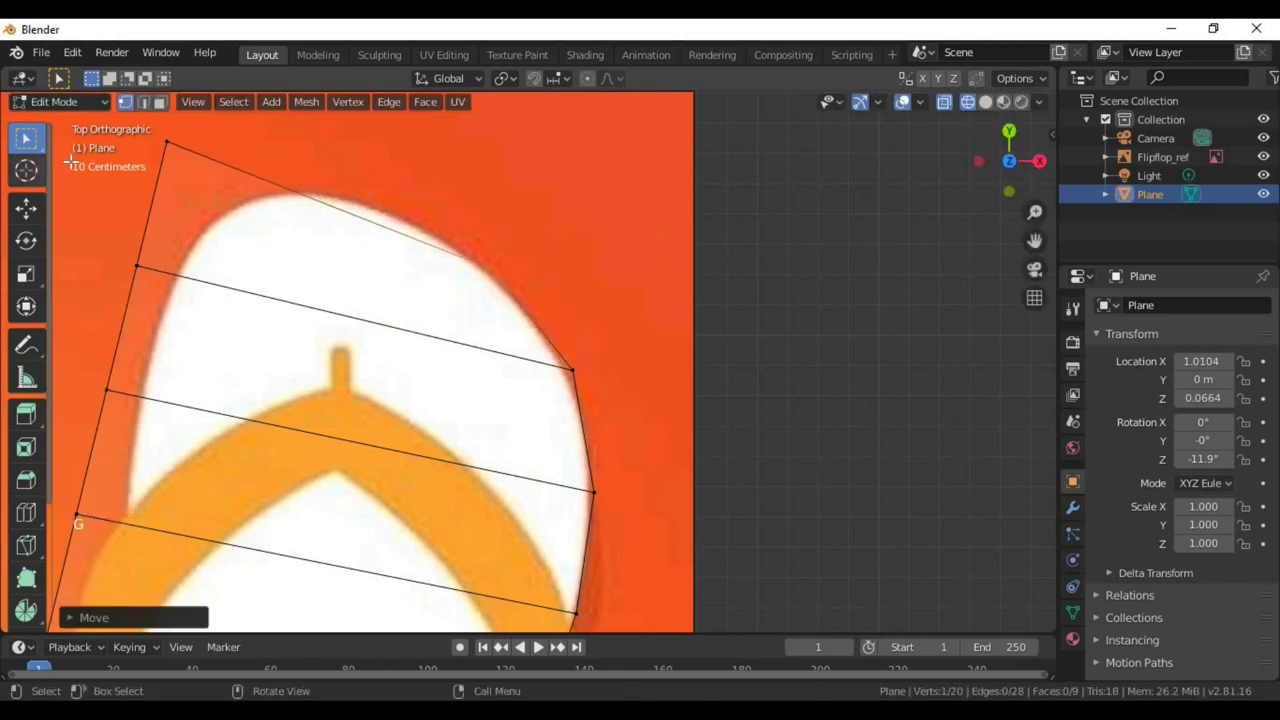
# Step: Move the plane's upper-left corner vertex and the vertex below it onto the left curve of the toe outline
pyautogui.scroll(-1, 253, 237)
pyautogui.keyDown('shift'); pyautogui.moveTo(253, 237); pyautogui.dragTo(258, 245, button='middle'); pyautogui.keyUp('shift')
pyautogui.click(231, 181)
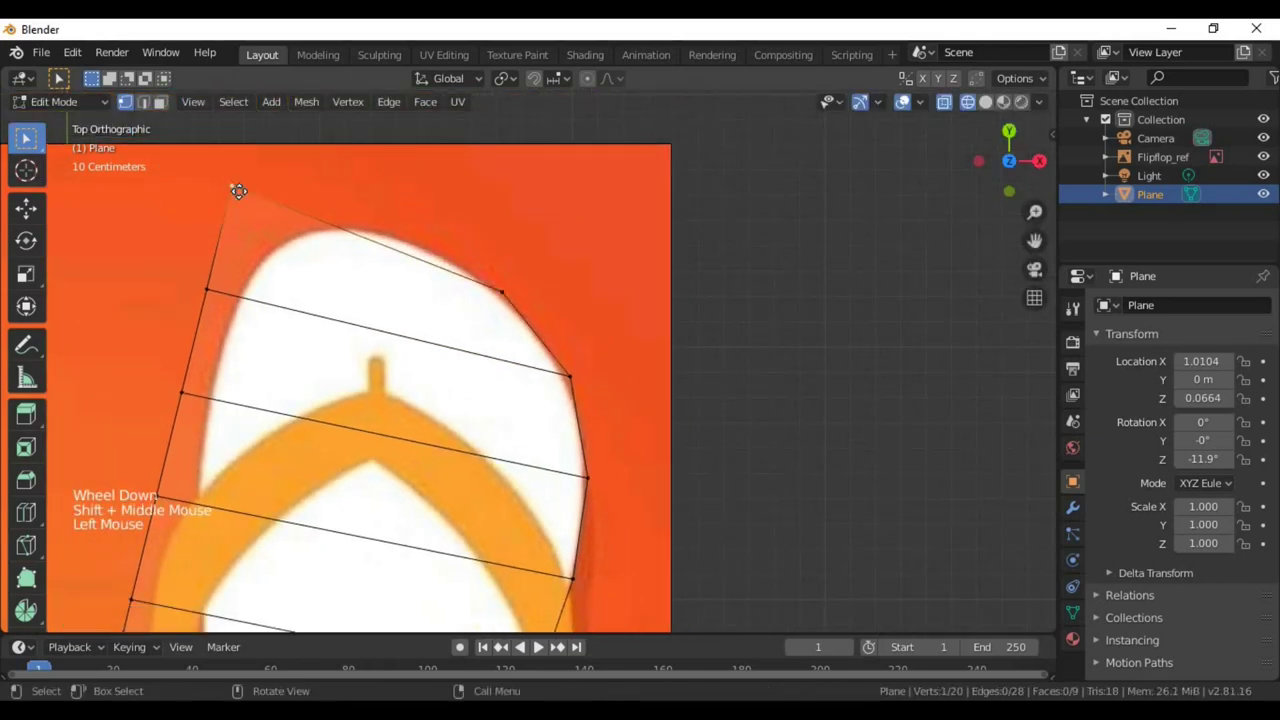
pyautogui.press('g')
pyautogui.click(199, 292)
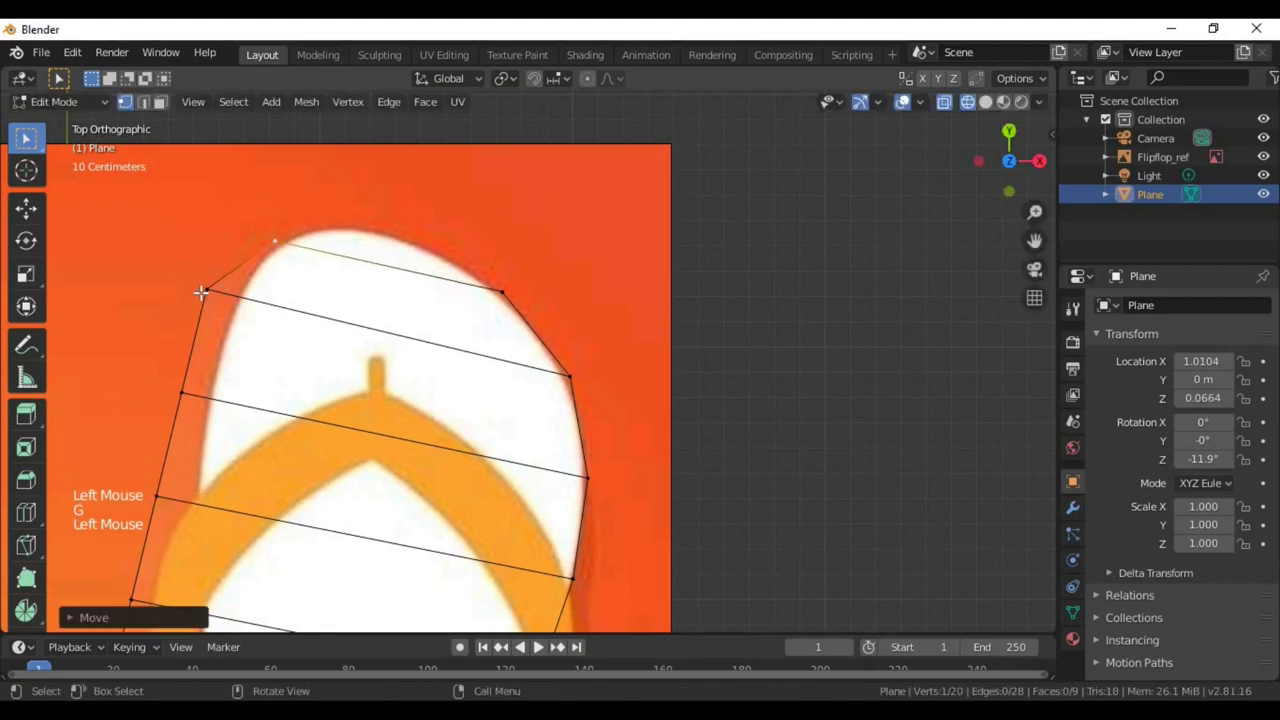
pyautogui.click(201, 292)
pyautogui.press('g')
pyautogui.click(233, 304)
# Step: Move the third and fourth left-edge vertices from the toe inward onto the sole's outline down to the left strap
pyautogui.click(183, 395)
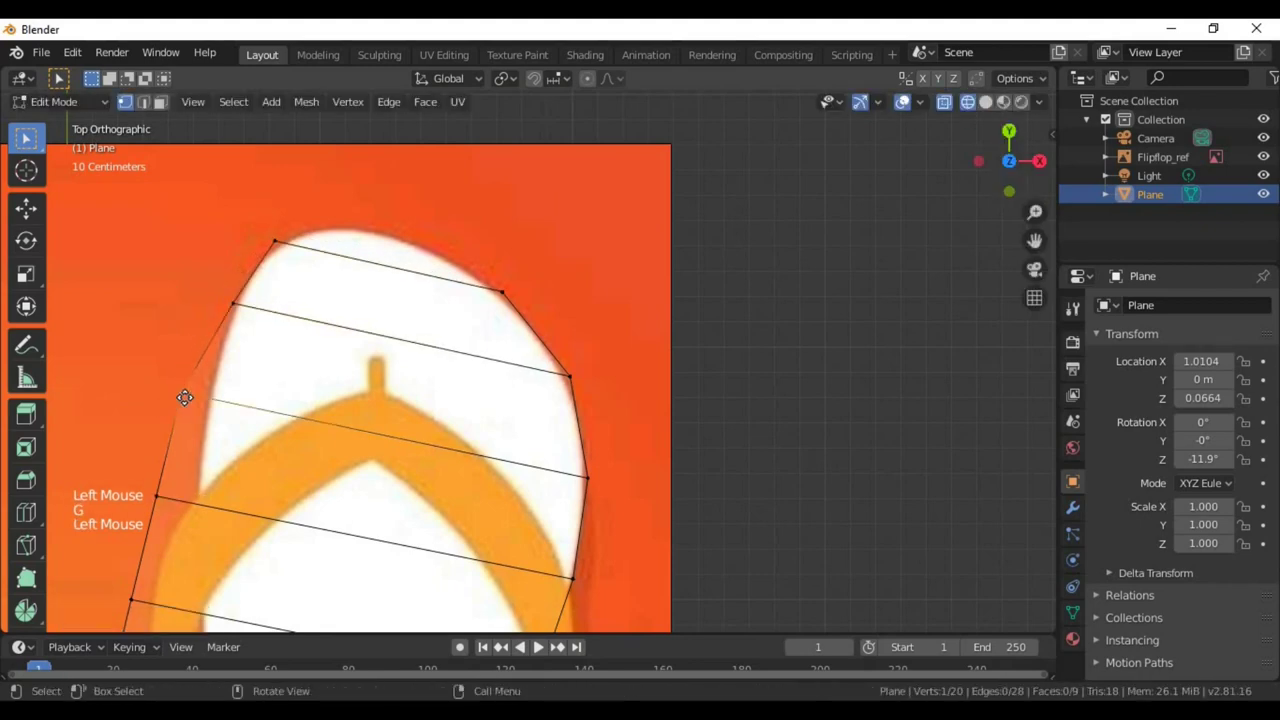
pyautogui.press('g')
pyautogui.click(207, 398)
pyautogui.scroll(-1, 207, 398)
pyautogui.keyDown('shift'); pyautogui.moveTo(265, 489); pyautogui.dragTo(320, 358, button='middle'); pyautogui.keyUp('shift')
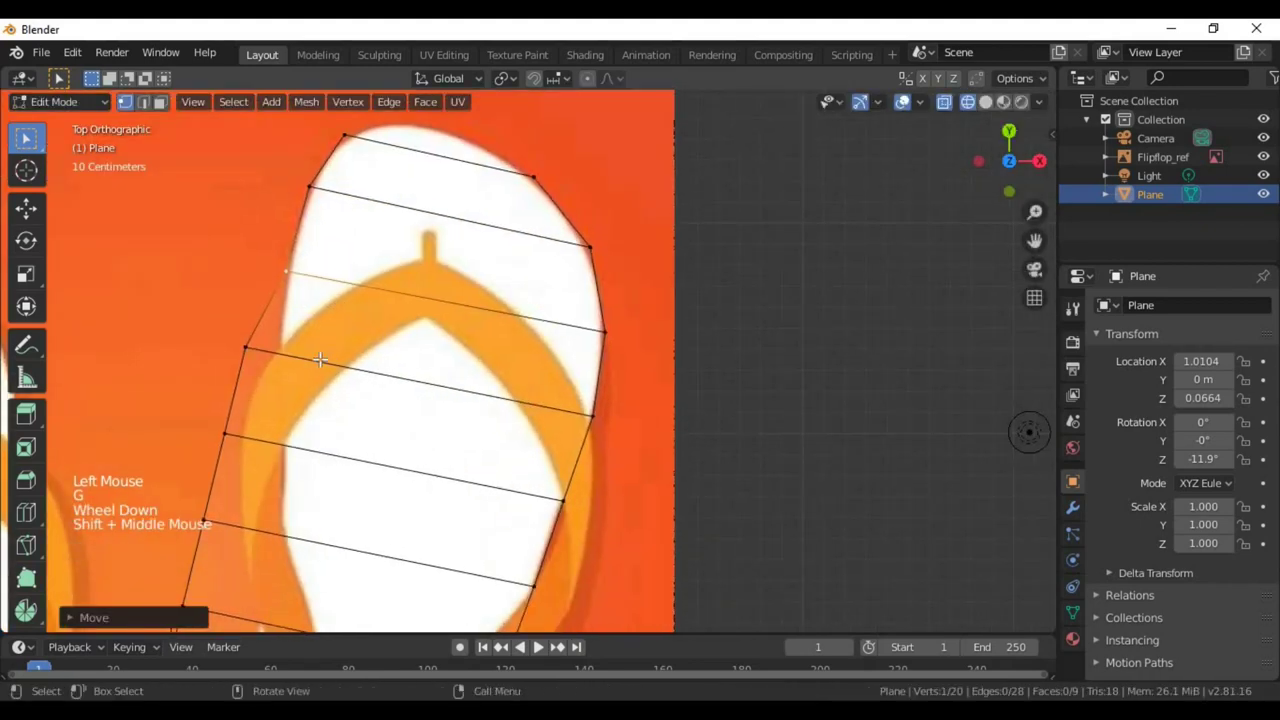
pyautogui.click(247, 346)
pyautogui.press('g')
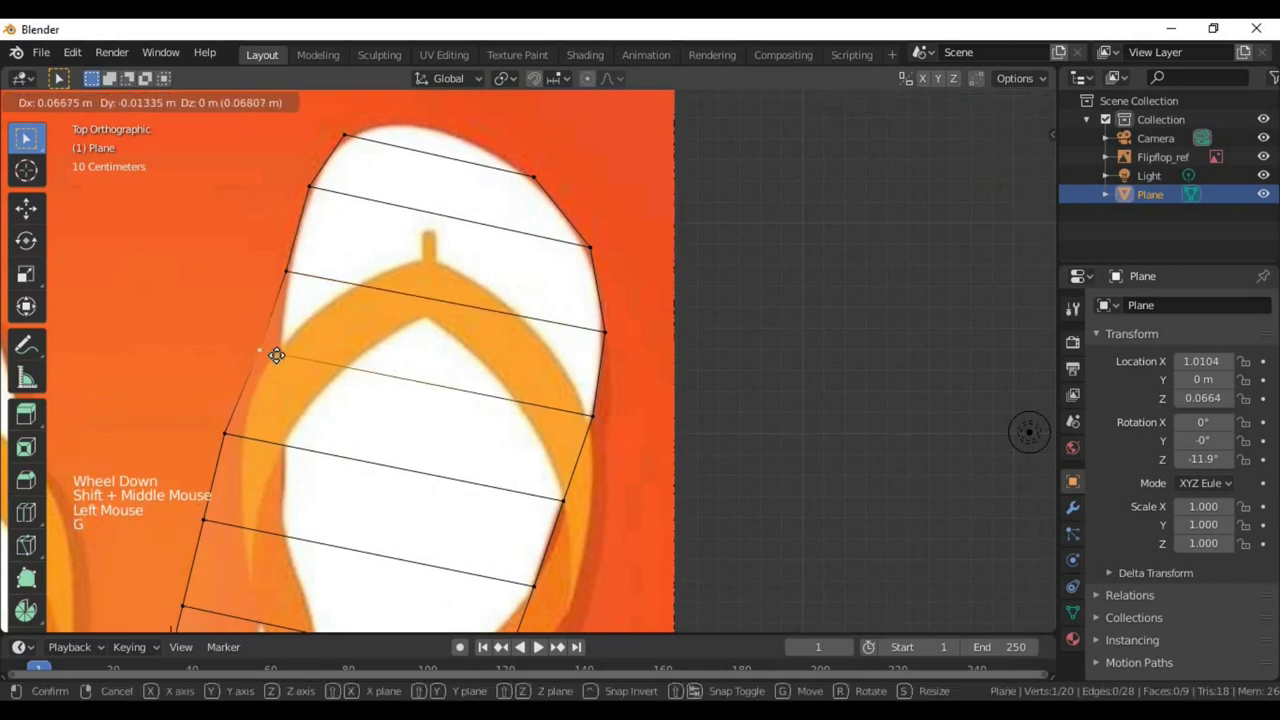
pyautogui.click(280, 358)
# Step: Move the fifth and sixth left-edge vertices from the toe inward onto the left strap, following the sole's edge
pyautogui.click(234, 427)
pyautogui.press('g')
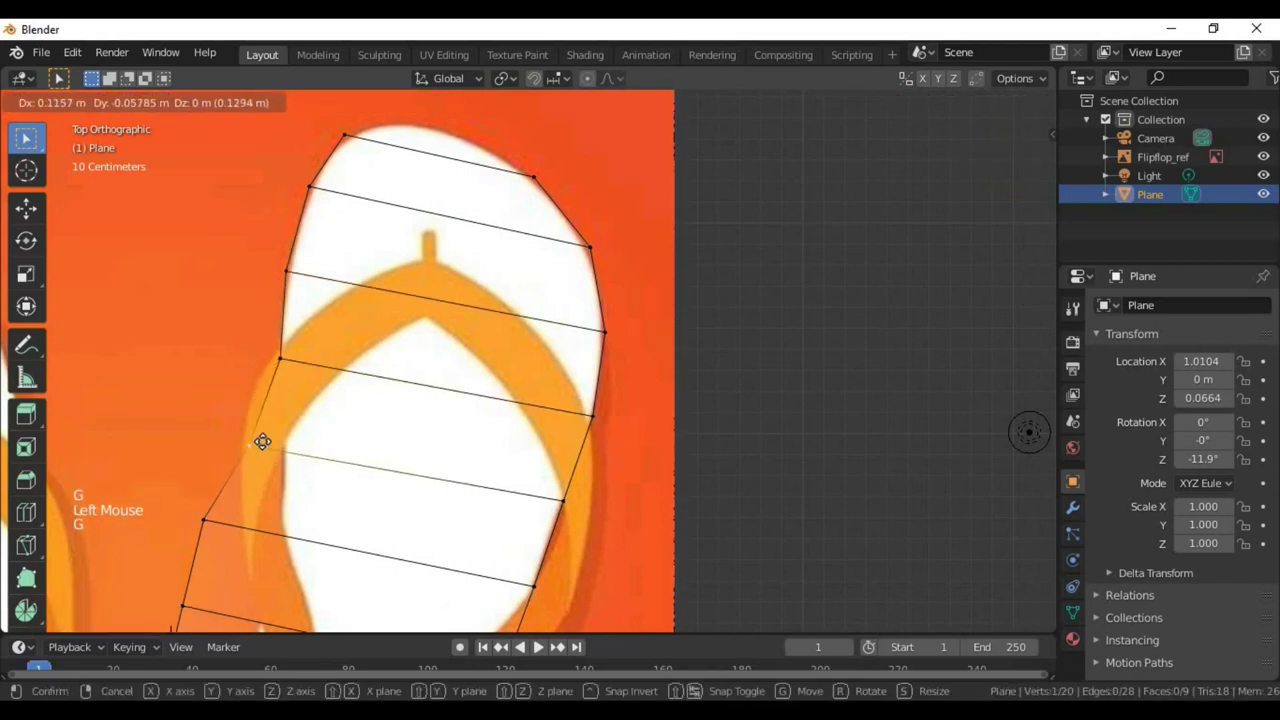
pyautogui.click(274, 442)
pyautogui.scroll(-1, 223, 563)
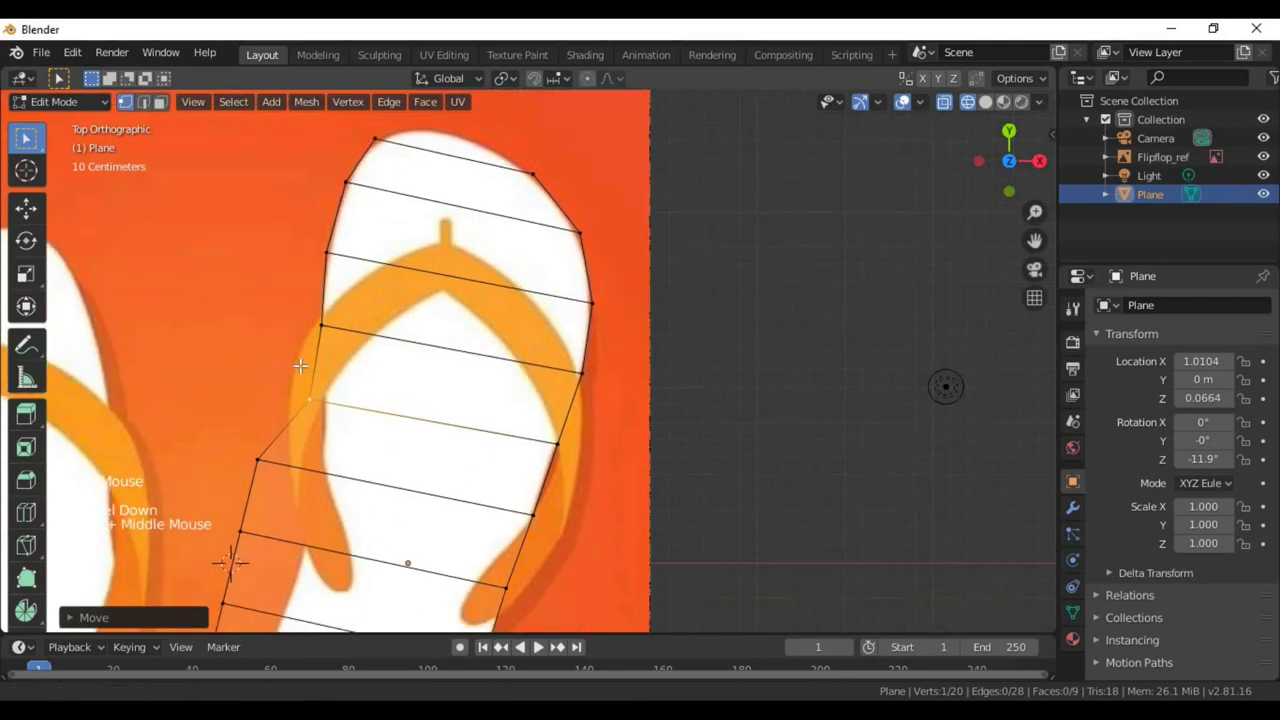
pyautogui.keyDown('shift'); pyautogui.moveTo(223, 563); pyautogui.dragTo(229, 423, button='middle'); pyautogui.keyUp('shift')
pyautogui.click(261, 328)
pyautogui.press('g')
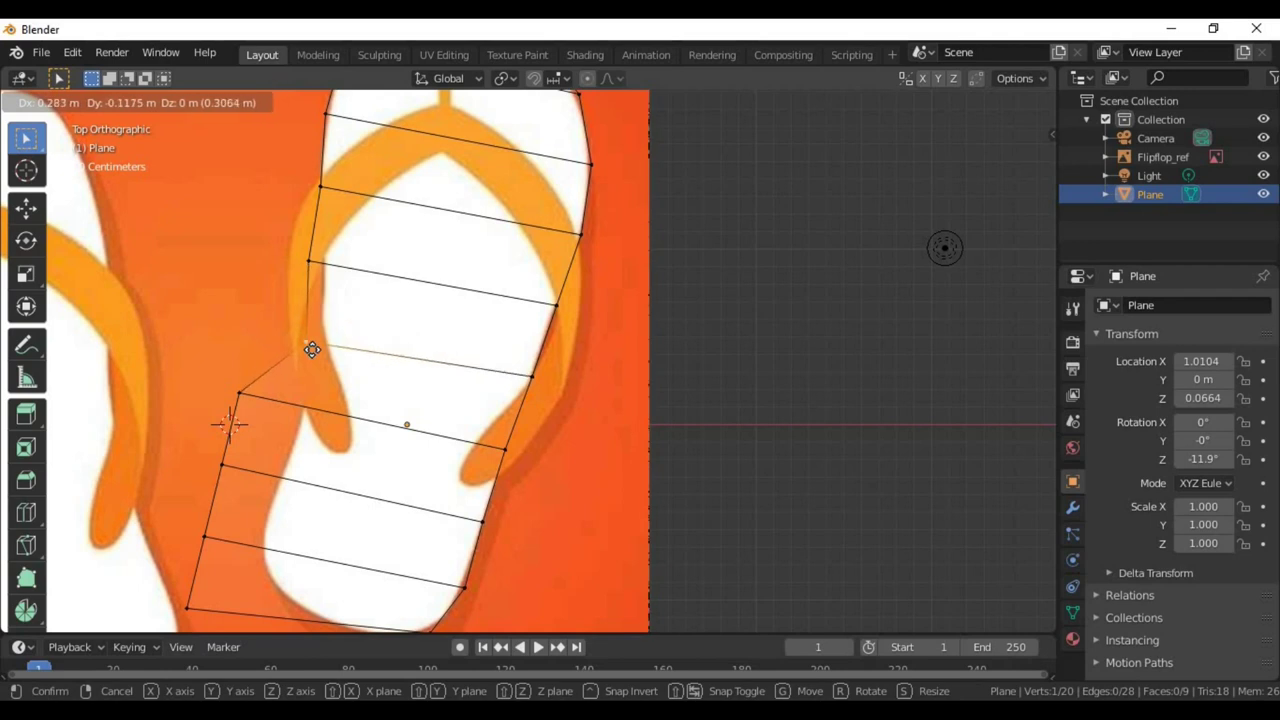
pyautogui.click(311, 349)
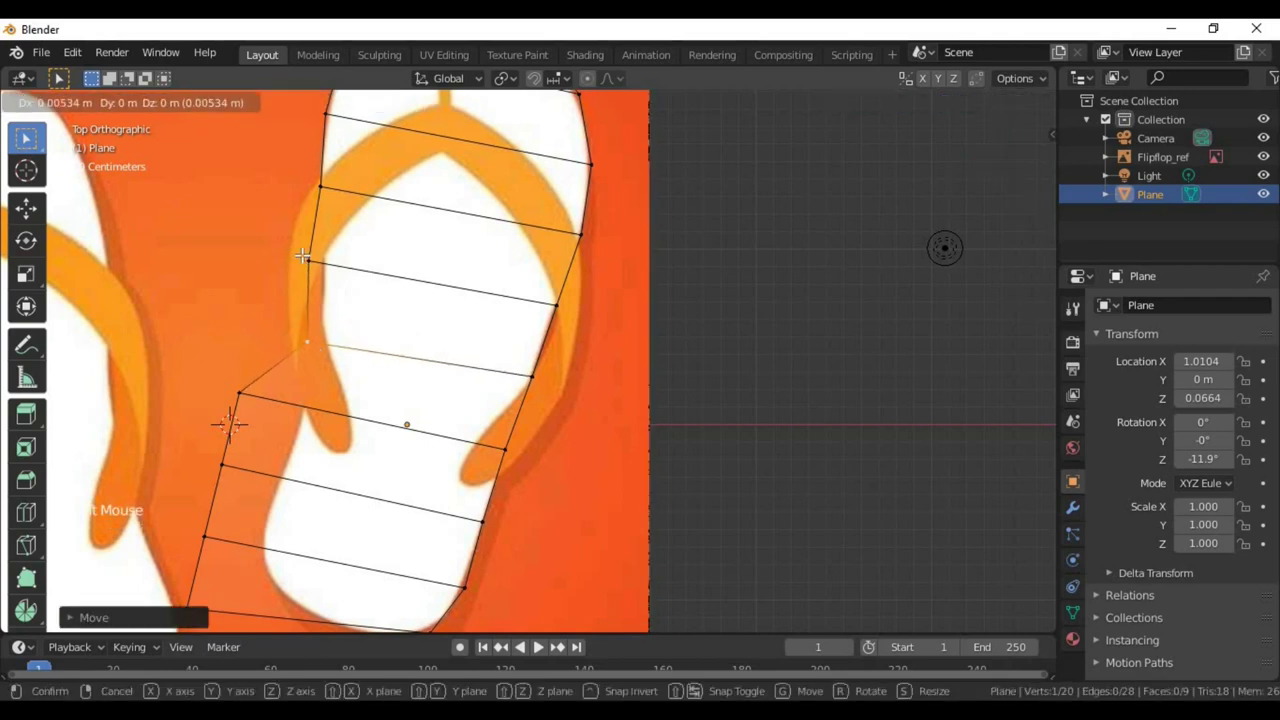
# Step: Nudge the fifth left-edge vertex from the toe slightly inward on the left strap
pyautogui.hotkey('ctrl', 'z')
pyautogui.click(305, 257)
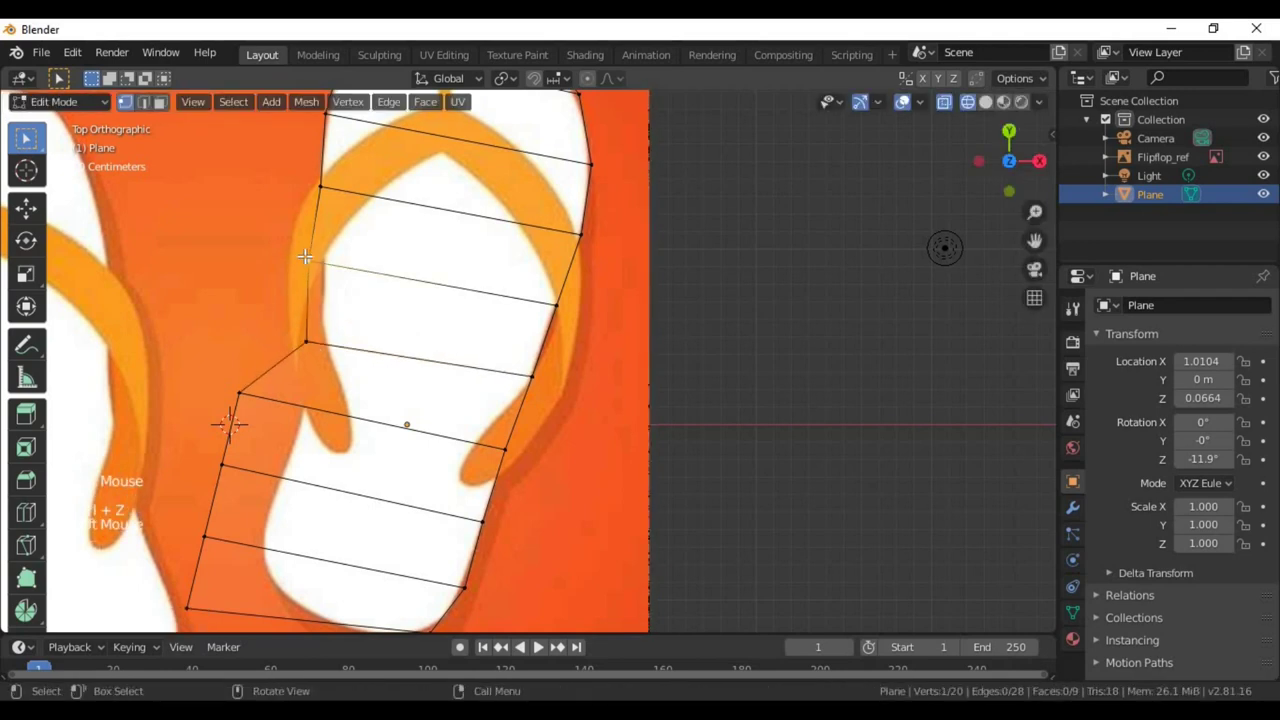
pyautogui.press('g')
pyautogui.click(311, 262)
# Step: Move the seventh and eighth left-edge vertices from the toe onto the sole's outline around the left strap's lower end
pyautogui.click(240, 392)
pyautogui.press('g')
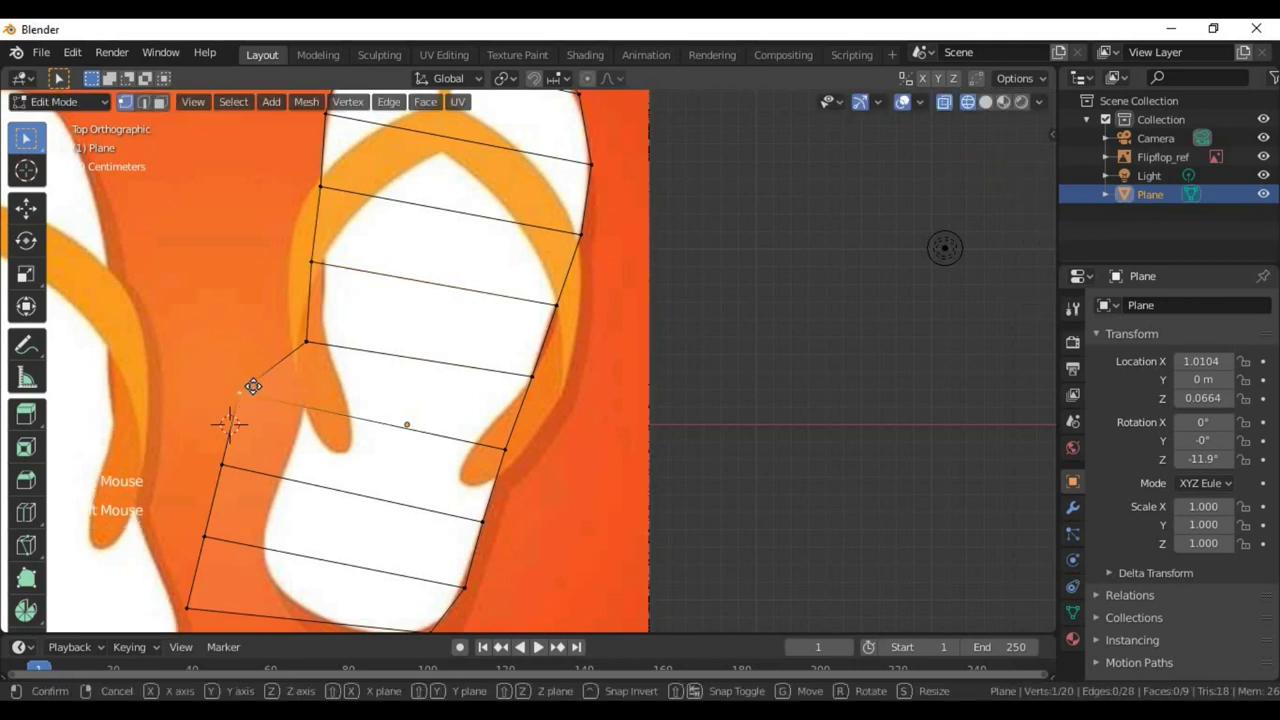
pyautogui.click(305, 404)
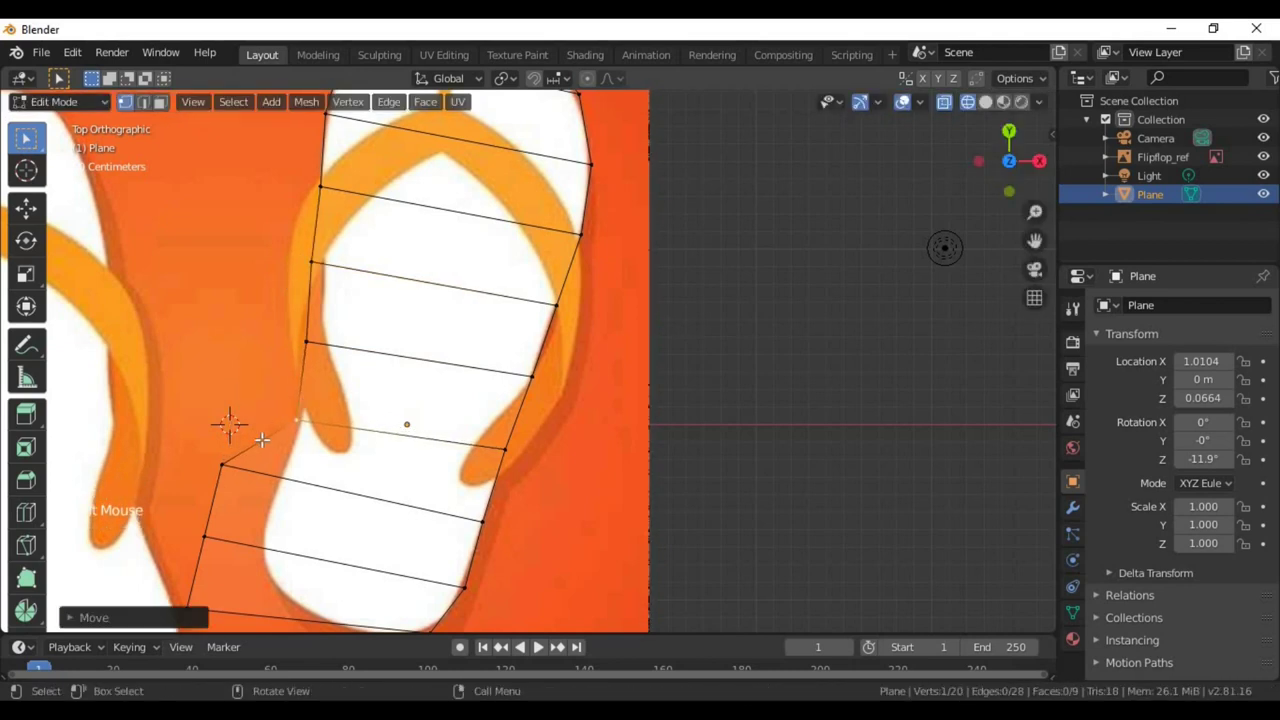
pyautogui.click(246, 445)
pyautogui.press('g')
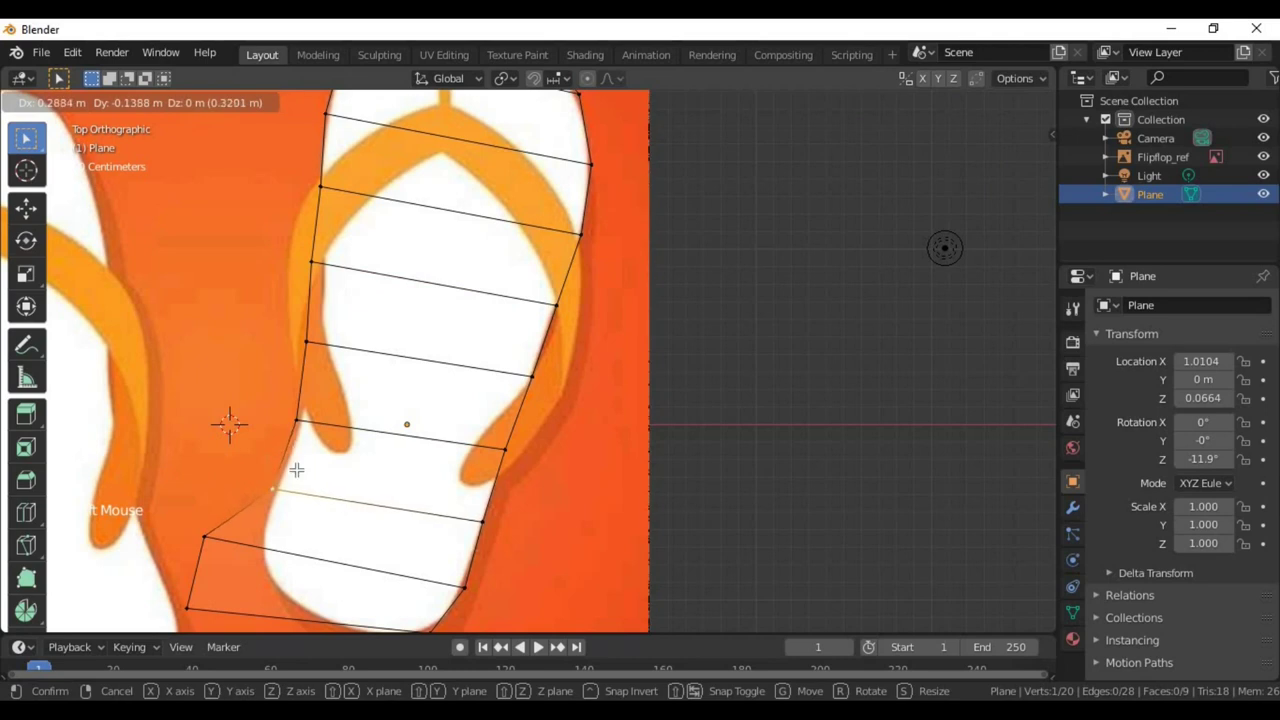
pyautogui.click(294, 471)
# Step: Nudge the seventh, sixth and fifth left-edge vertices from the toe slightly inward to refine the outline along the left strap
pyautogui.click(287, 423)
pyautogui.press('g')
pyautogui.click(303, 419)
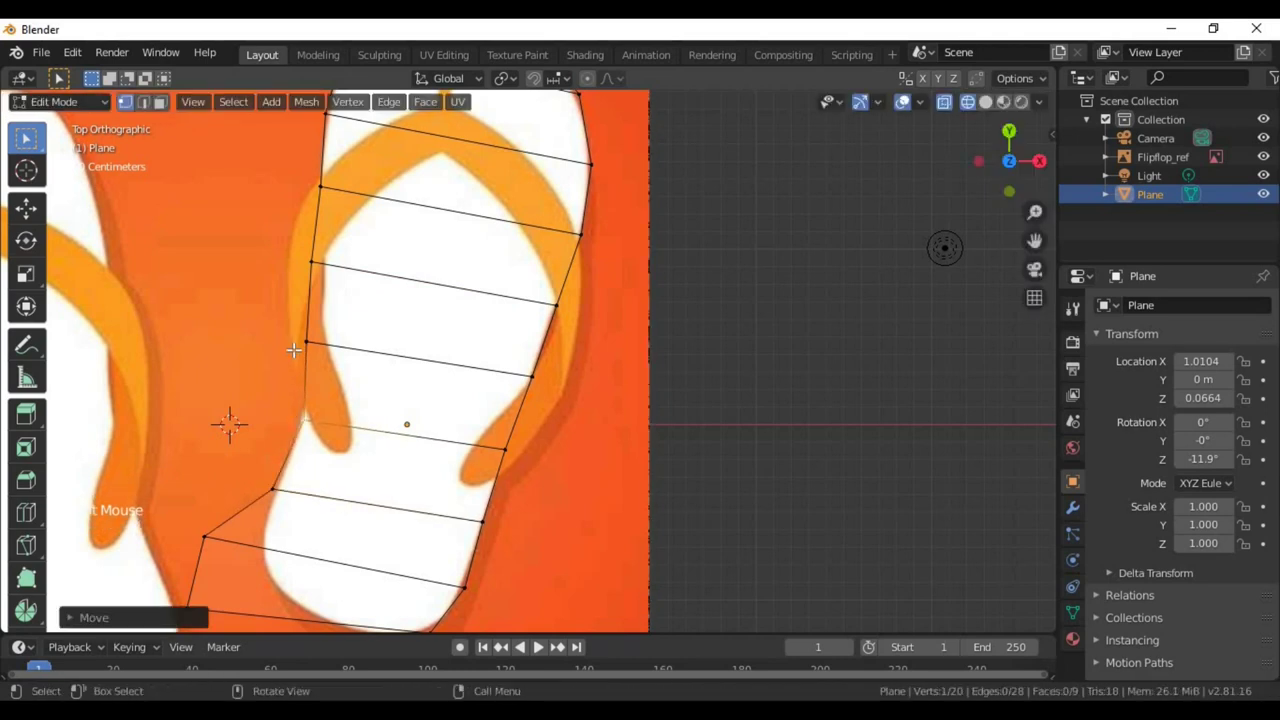
pyautogui.click(297, 347)
pyautogui.press('g')
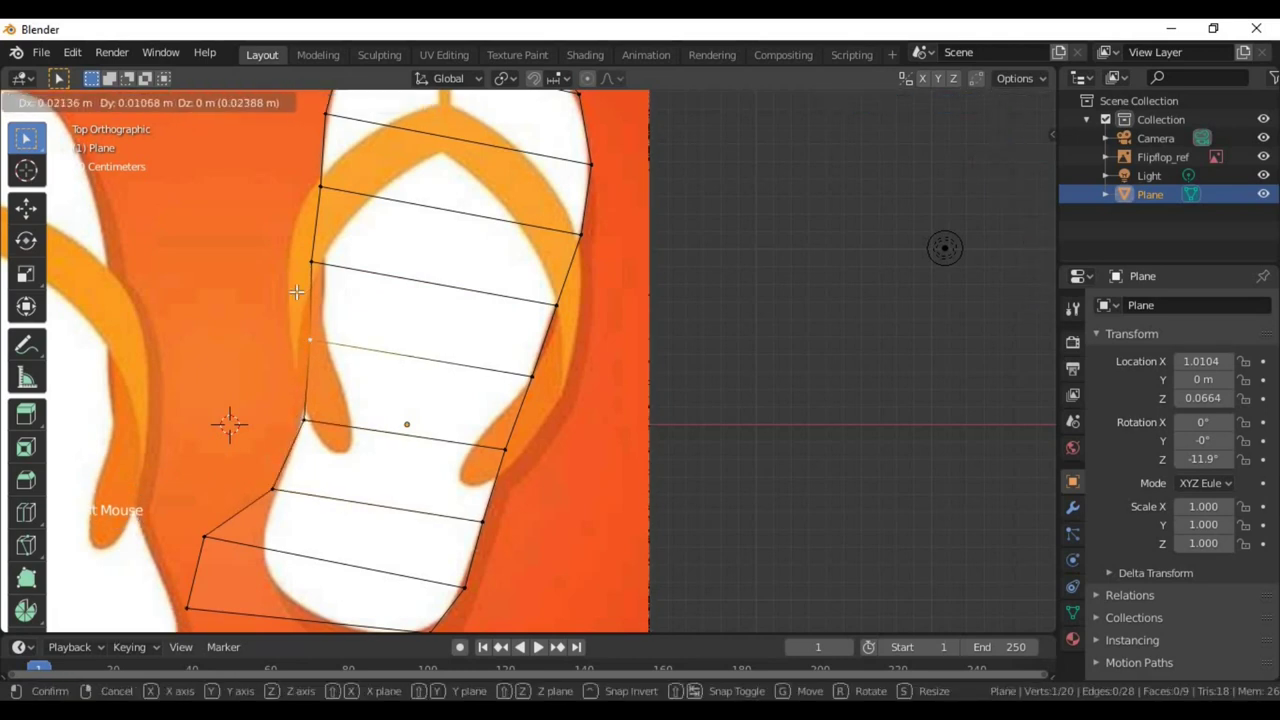
pyautogui.click(304, 341)
pyautogui.click(308, 257)
pyautogui.press('g')
pyautogui.click(314, 261)
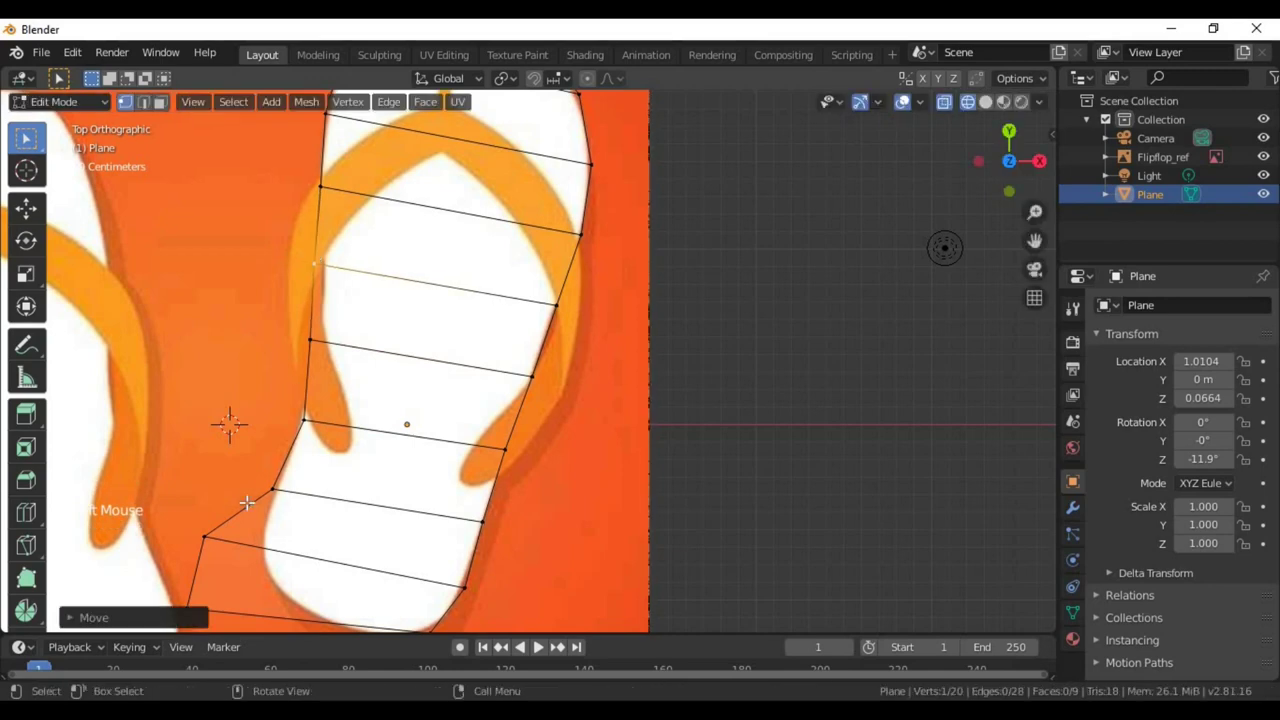
# Step: Move the ninth left-edge vertex from the toe and the plane's lower-left corner vertex onto the left curve of the heel
pyautogui.click(204, 535)
pyautogui.press('g')
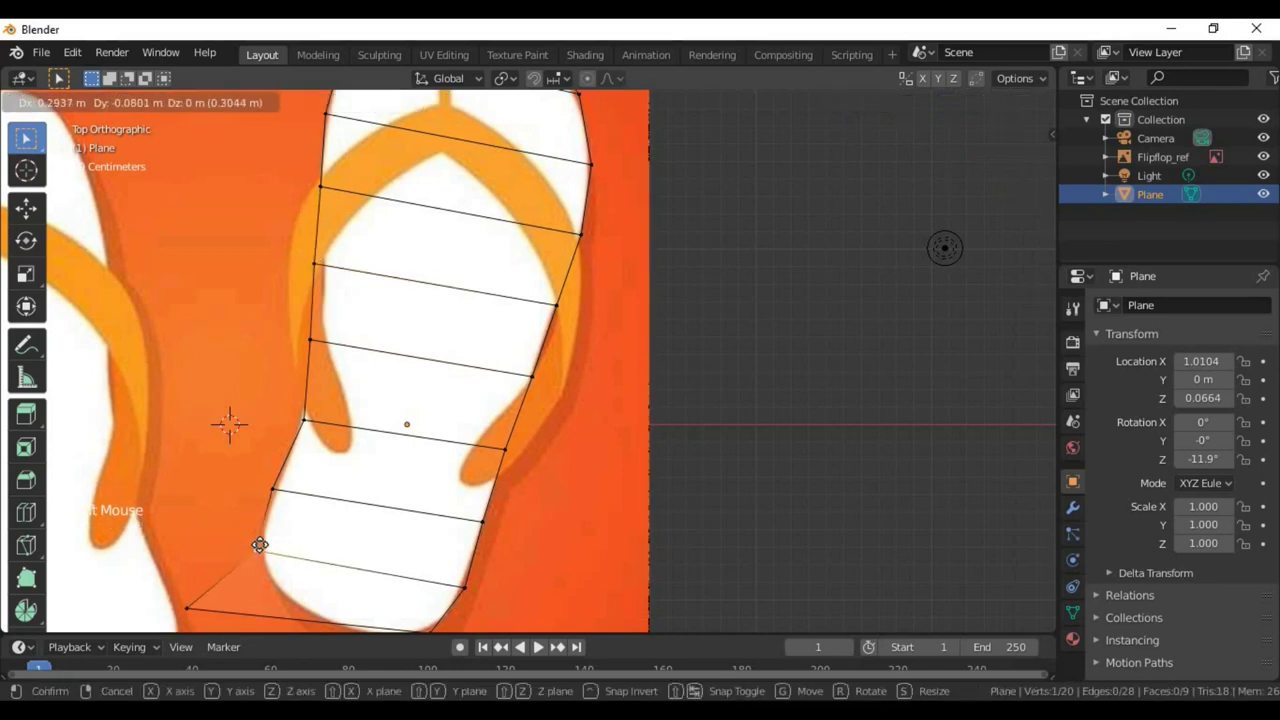
pyautogui.click(263, 545)
pyautogui.scroll(-3, 263, 545)
pyautogui.scroll(2, 237, 482)
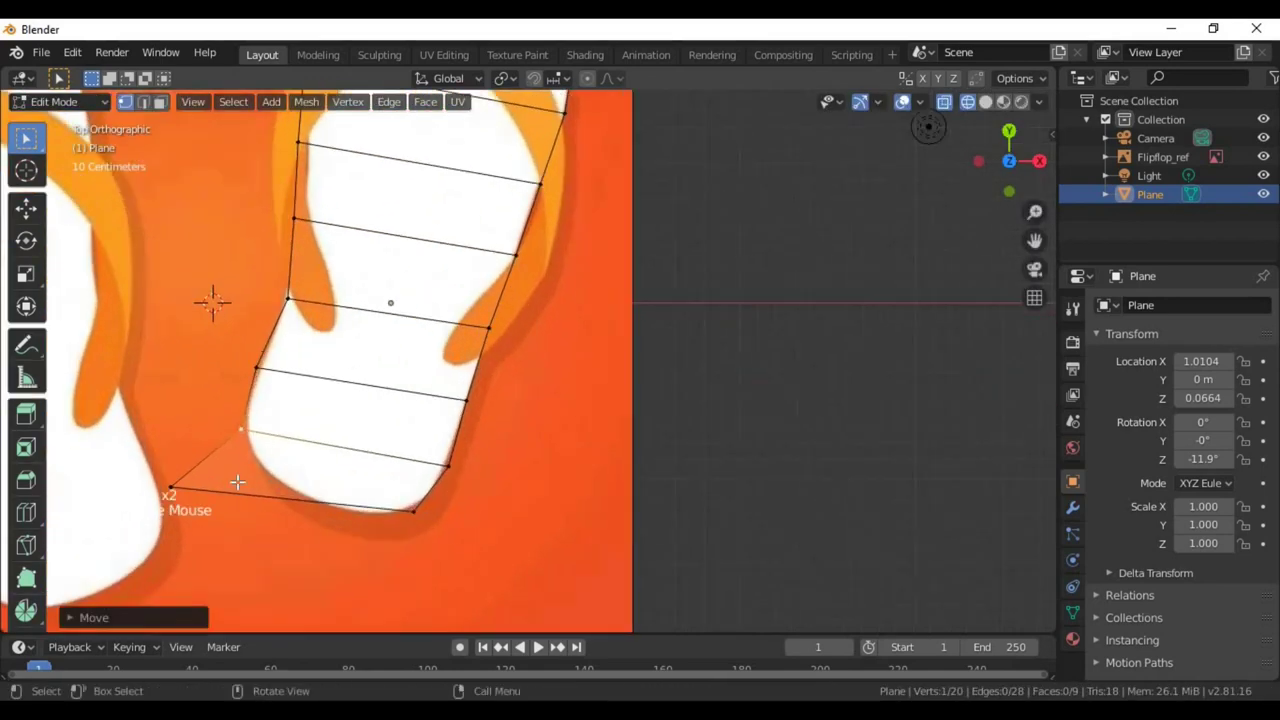
pyautogui.click(172, 491)
pyautogui.press('g')
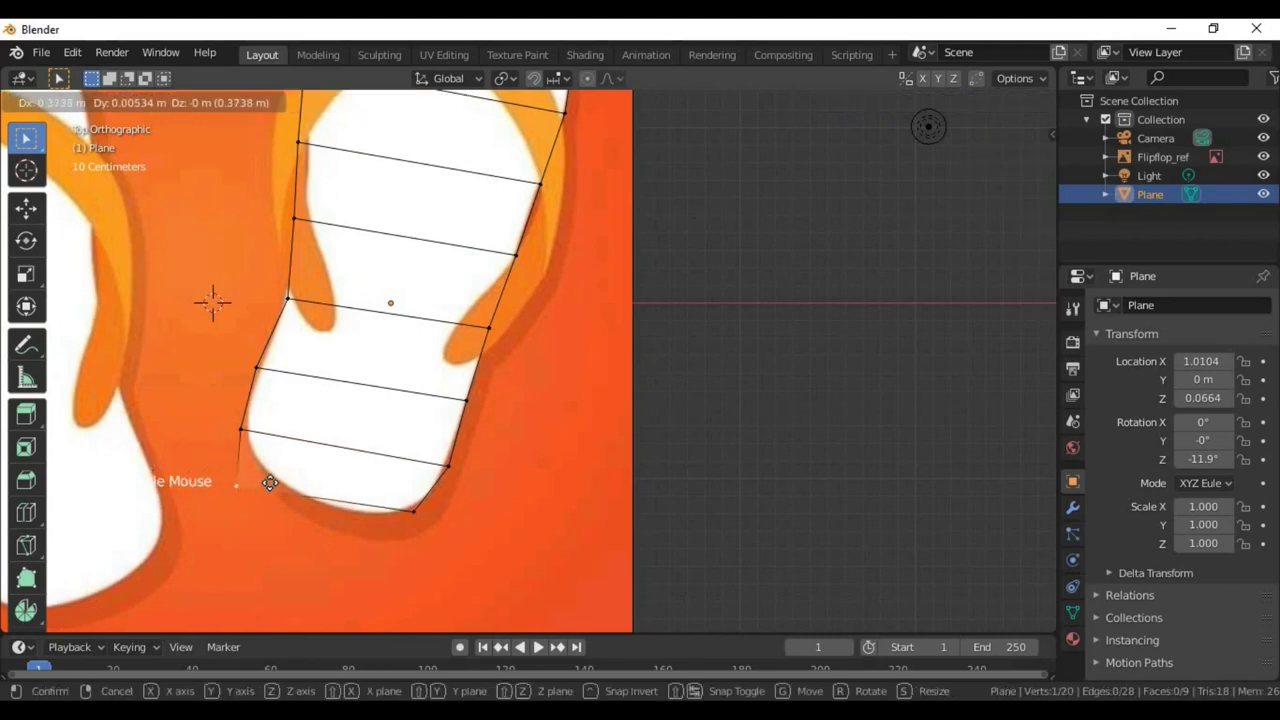
pyautogui.click(293, 464)
# Step: Try adding two lengthwise loop cuts through the sole mesh
pyautogui.scroll(-4, 293, 464)
pyautogui.keyDown('shift'); pyautogui.moveTo(448, 330); pyautogui.dragTo(419, 366, button='middle'); pyautogui.keyUp('shift')
pyautogui.hotkey('ctrl', 'r')
pyautogui.scroll(2, 419, 366)
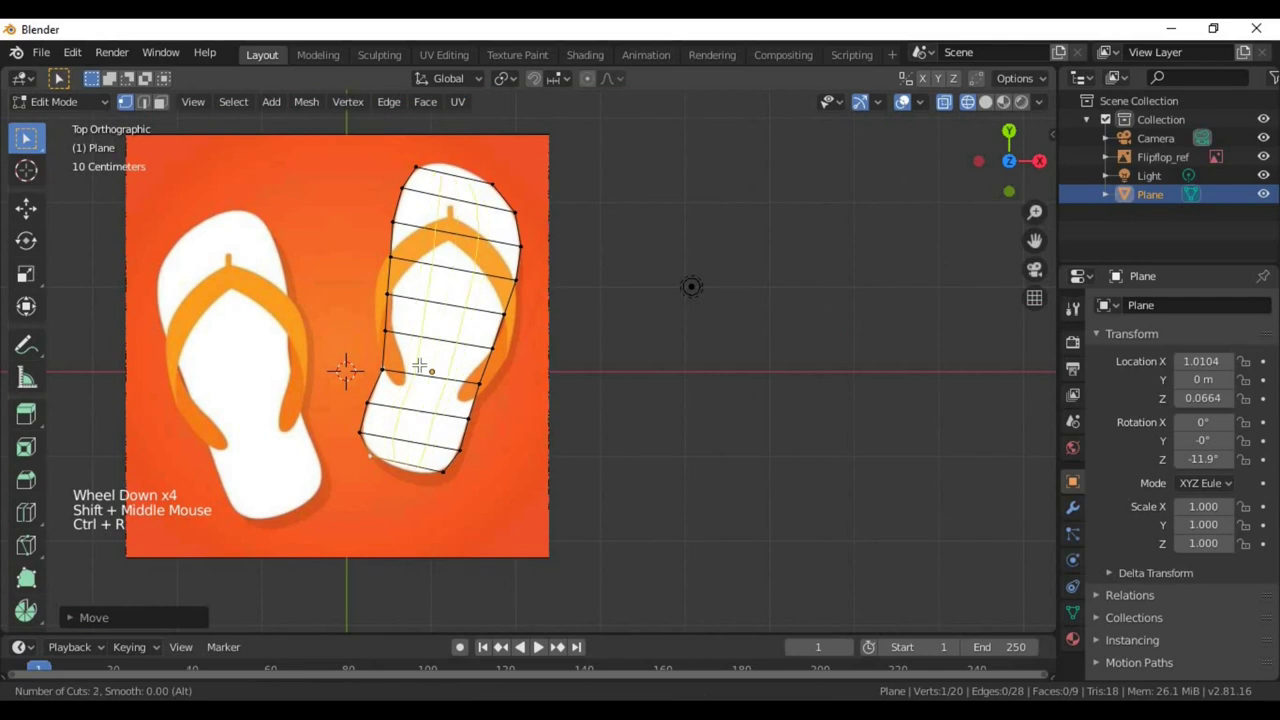
pyautogui.click(419, 366)
pyautogui.rightClick(420, 366)
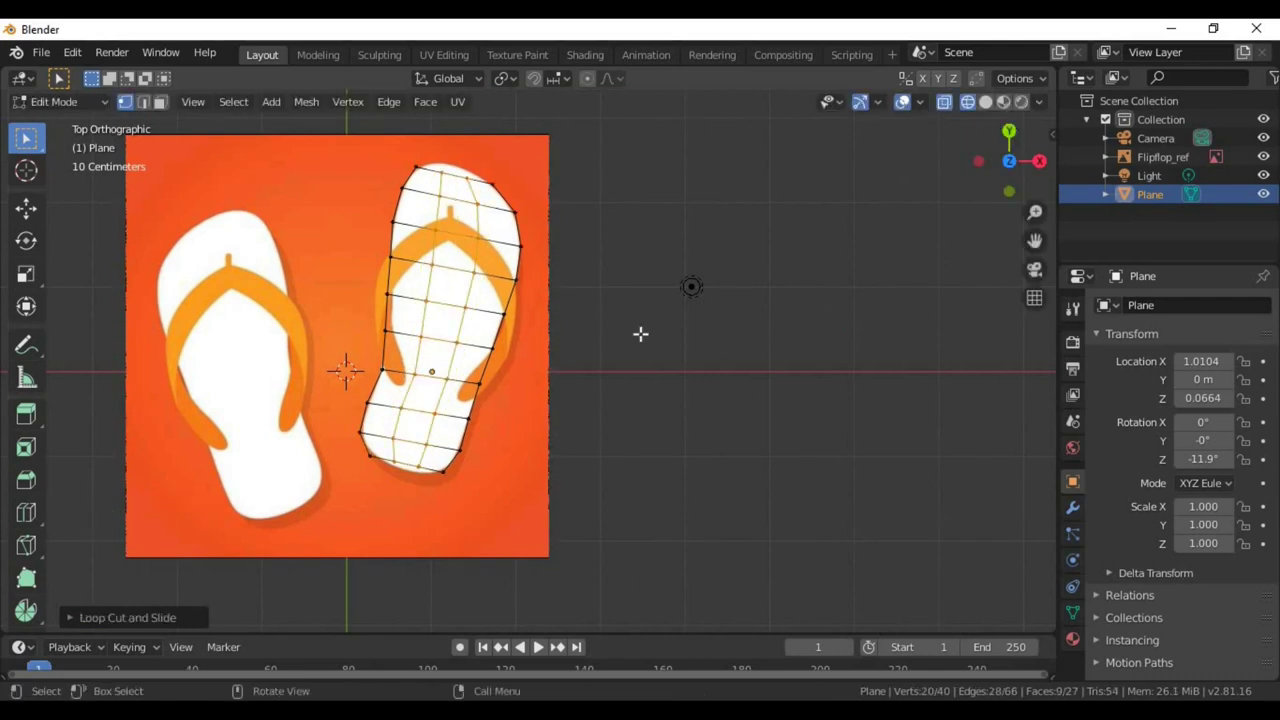
pyautogui.hotkey('ctrl', 'z')
# Step: Add three evenly spaced lengthwise loop cuts through the sole mesh and clear the selection
pyautogui.hotkey('ctrl', 'r')
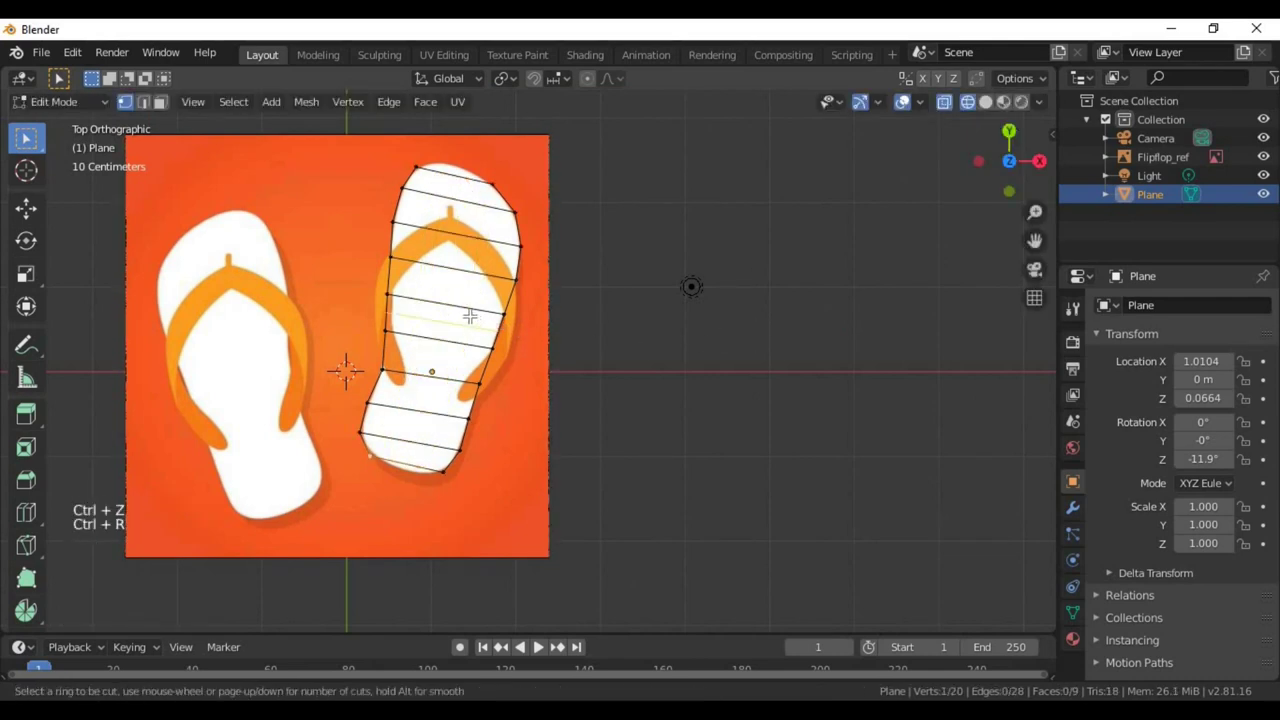
pyautogui.scroll(1, 469, 315)
pyautogui.click(467, 311)
pyautogui.rightClick(470, 313)
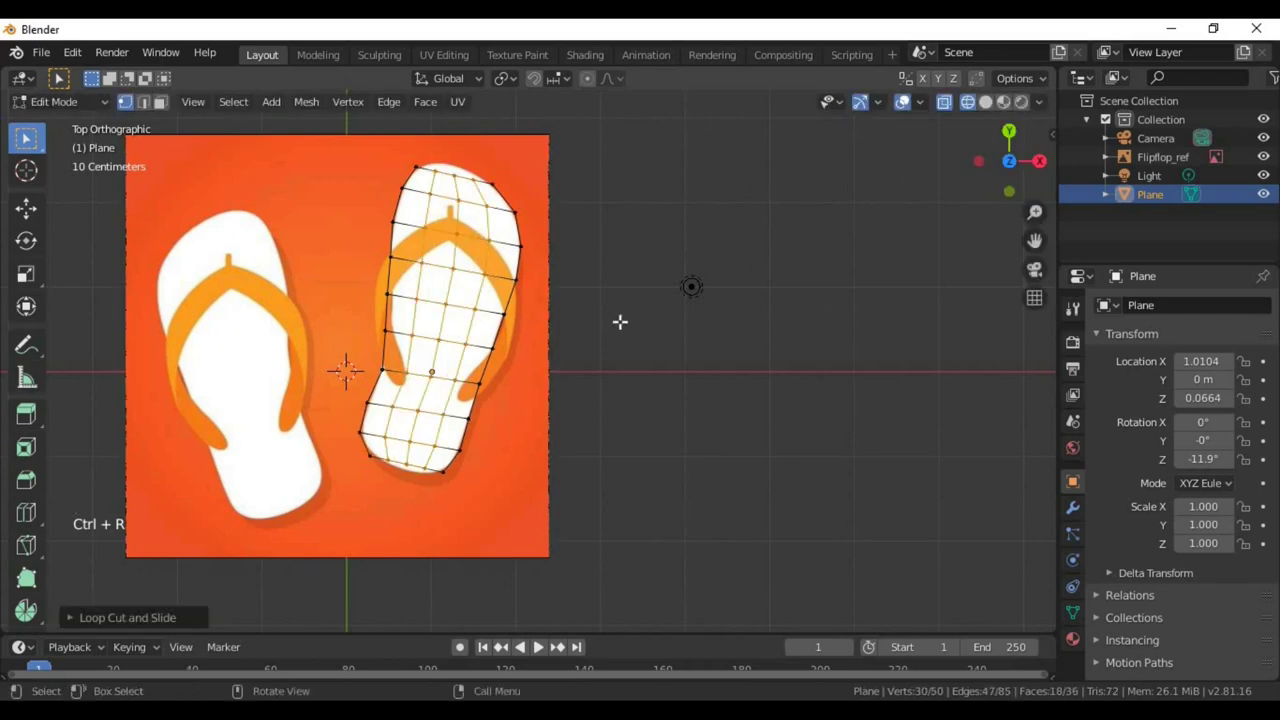
pyautogui.click(540, 517)
# Step: Move the right and middle inner vertices of the heel edge down onto the bottom curve of the heel
pyautogui.scroll(4, 515, 505)
pyautogui.scroll(1, 409, 503)
pyautogui.keyDown('shift'); pyautogui.moveTo(409, 503); pyautogui.dragTo(349, 462, button='middle'); pyautogui.keyUp('shift')
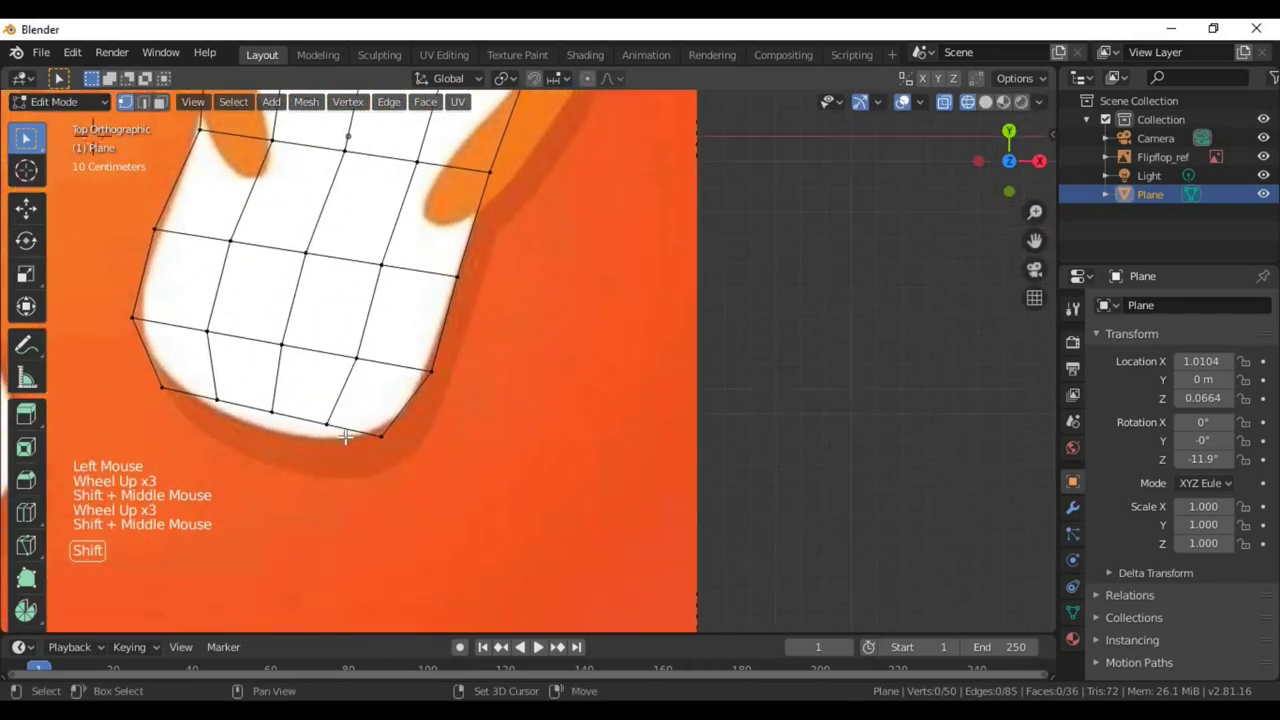
pyautogui.click(349, 462)
pyautogui.press('g')
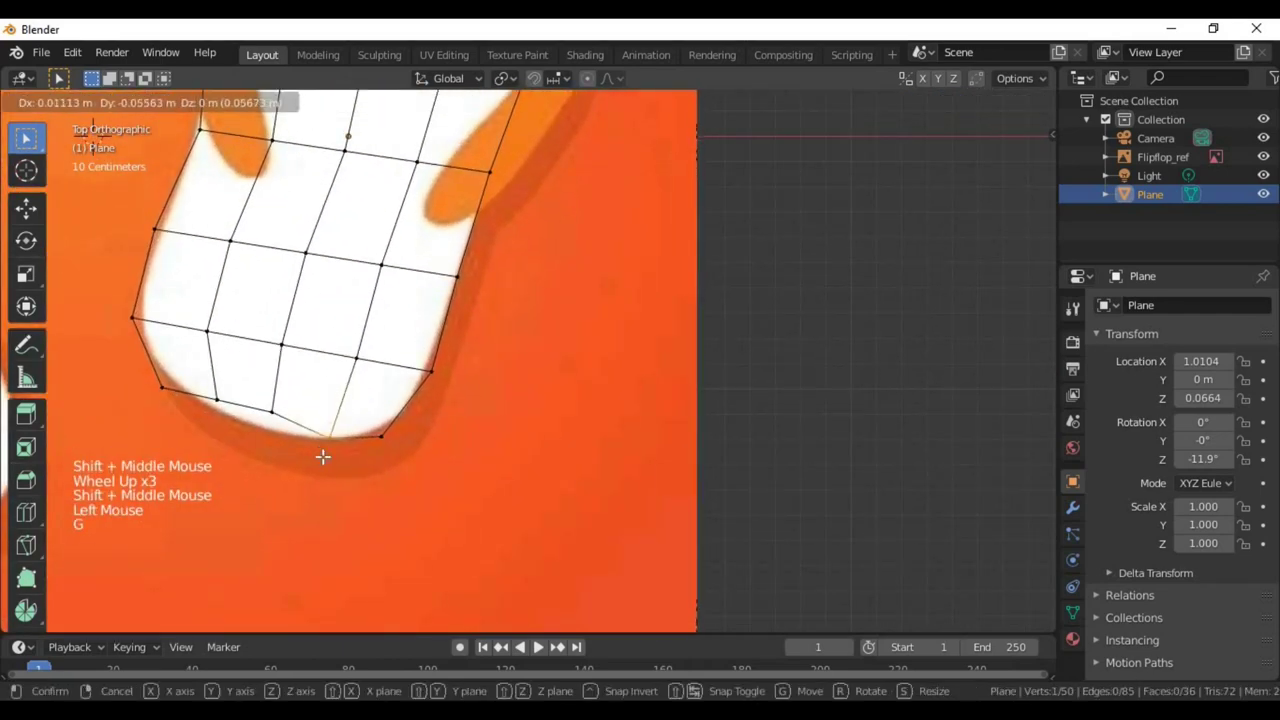
pyautogui.click(297, 466)
pyautogui.press('g')
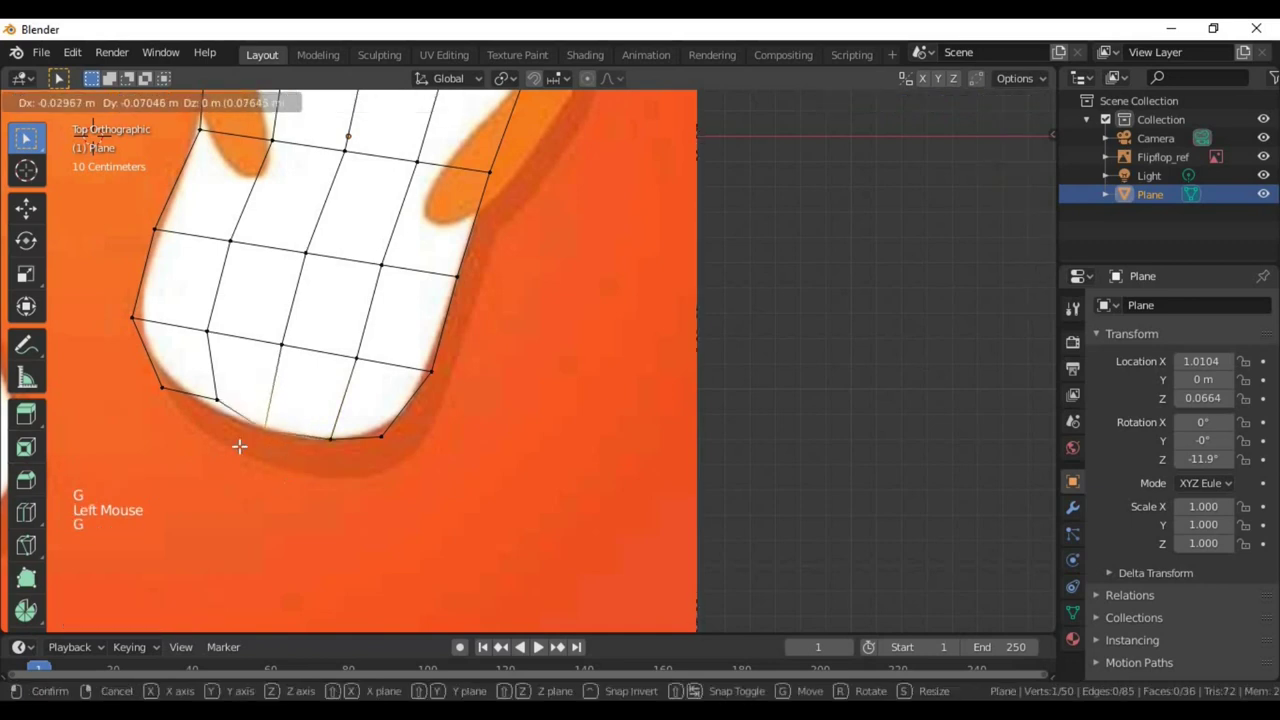
pyautogui.click(236, 440)
# Step: Move the left inner heel-edge vertex and the lower-left corner vertex onto the heel's rounded outline
pyautogui.click(212, 411)
pyautogui.click(212, 411)
pyautogui.press('g')
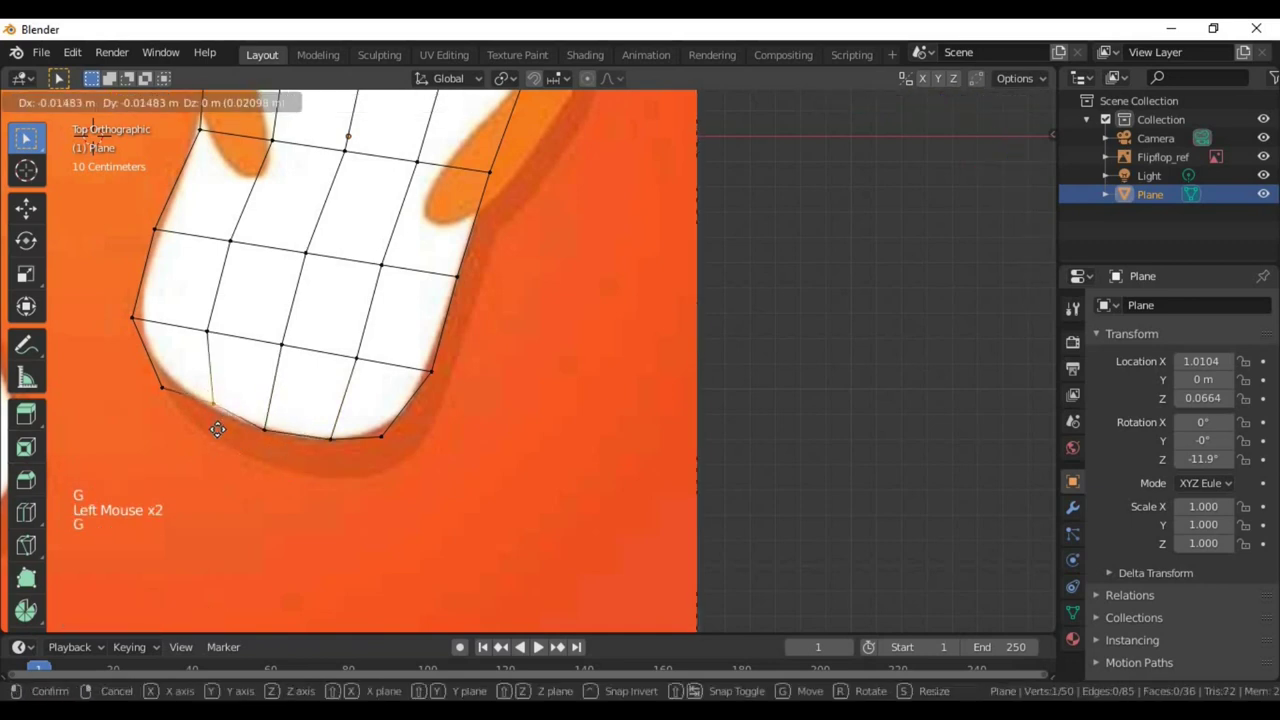
pyautogui.click(157, 376)
pyautogui.click(174, 402)
pyautogui.press('g')
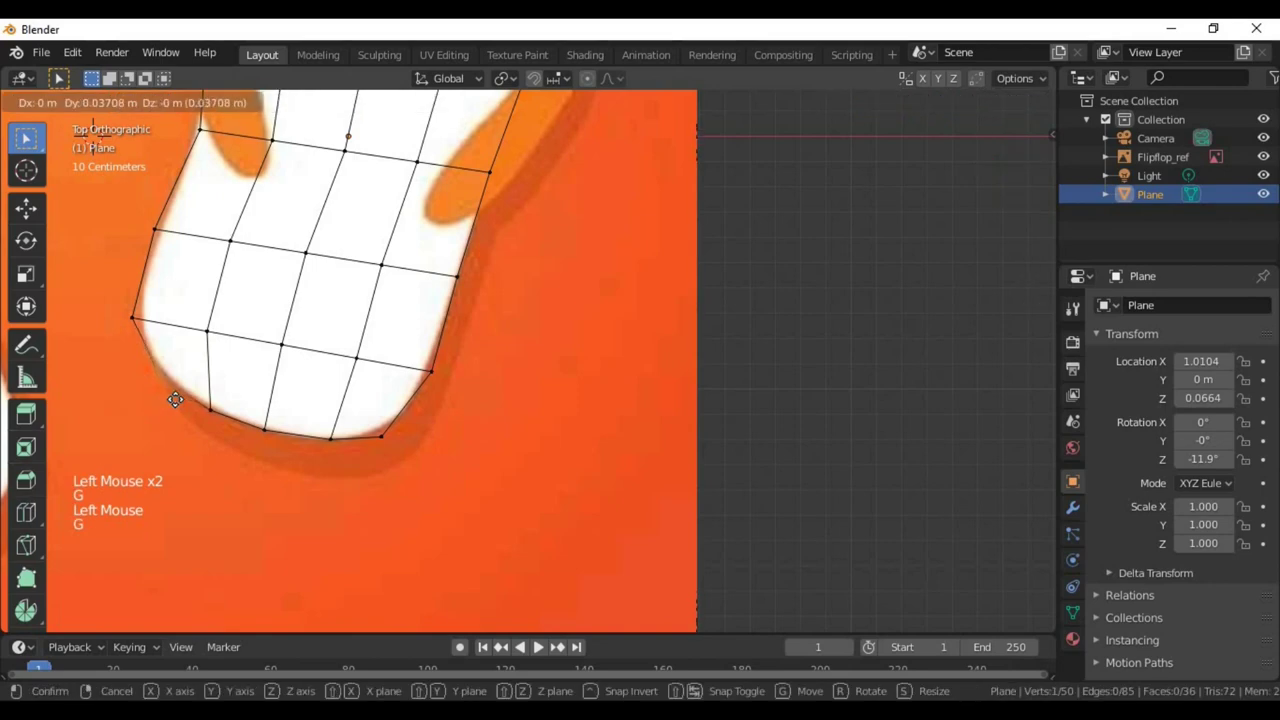
pyautogui.click(243, 420)
# Step: Move the right and middle inner vertices of the toe edge up onto the top curve of the toe
pyautogui.scroll(-2, 343, 313)
pyautogui.keyDown('shift'); pyautogui.moveTo(245, 550); pyautogui.dragTo(277, 200, button='middle'); pyautogui.keyUp('shift')
pyautogui.scroll(3, 346, 374)
pyautogui.keyDown('shift'); pyautogui.moveTo(227, 401); pyautogui.dragTo(263, 366, button='middle'); pyautogui.keyUp('shift')
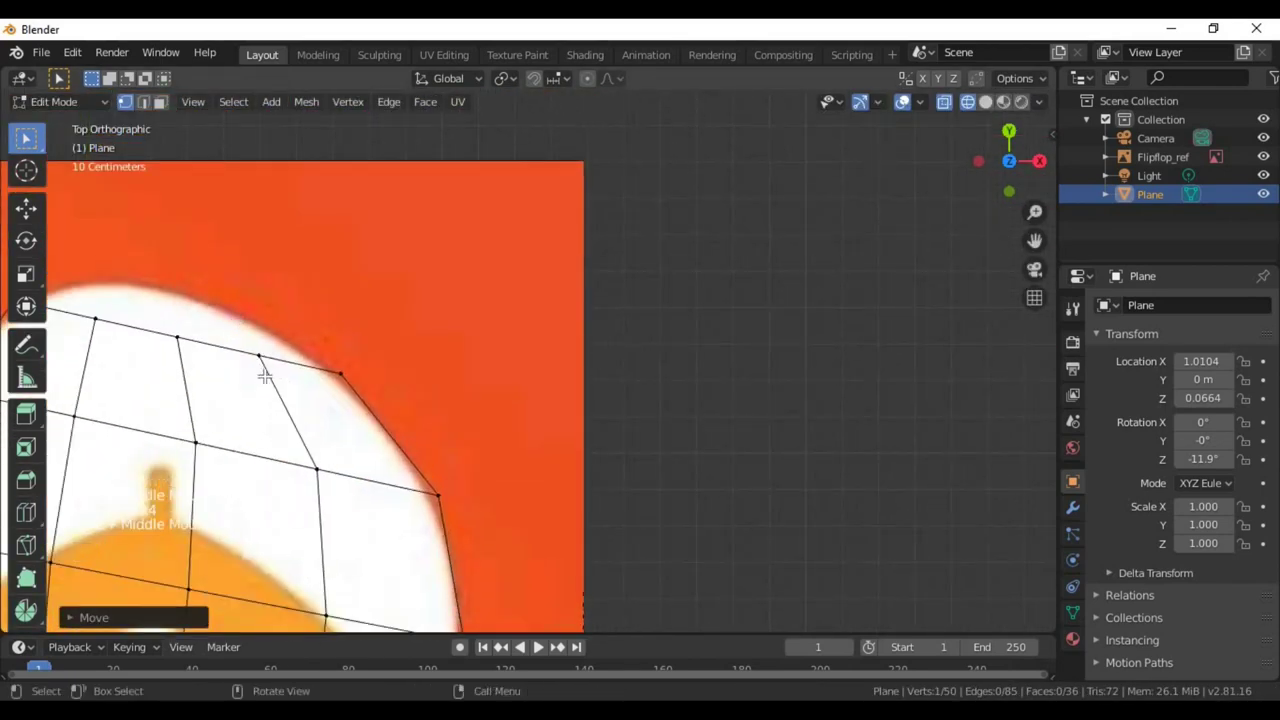
pyautogui.click(271, 379)
pyautogui.press('g')
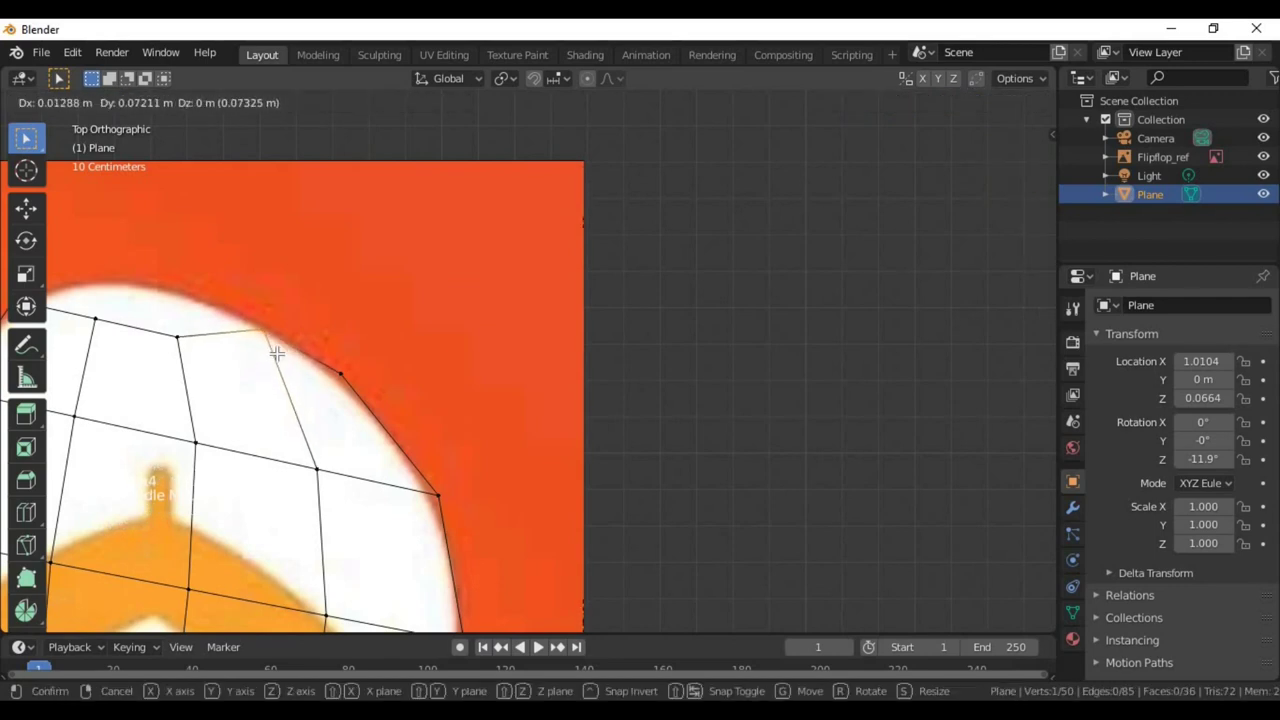
pyautogui.click(277, 337)
pyautogui.click(204, 354)
pyautogui.press('g')
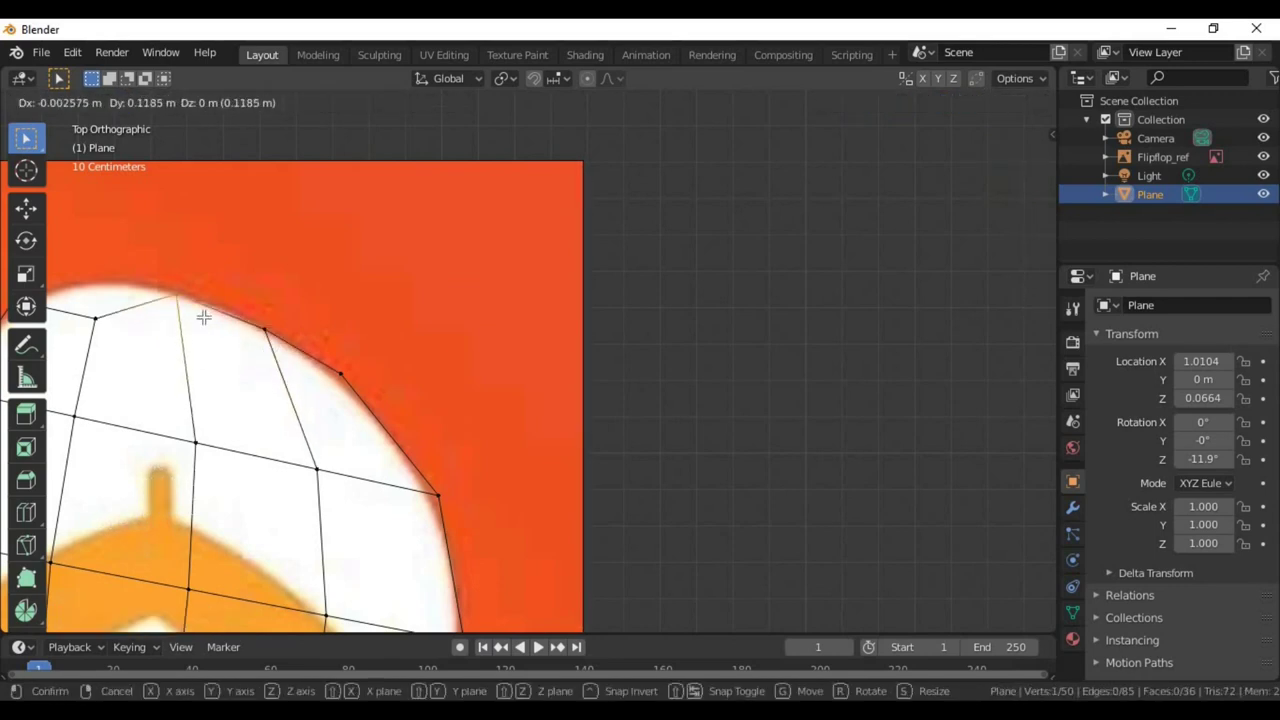
pyautogui.scroll(-2, 203, 317)
# Step: Move the left inner toe-edge vertex up onto the toe curve and adjust the upper-left corner vertex
pyautogui.click(212, 330)
pyautogui.press('g')
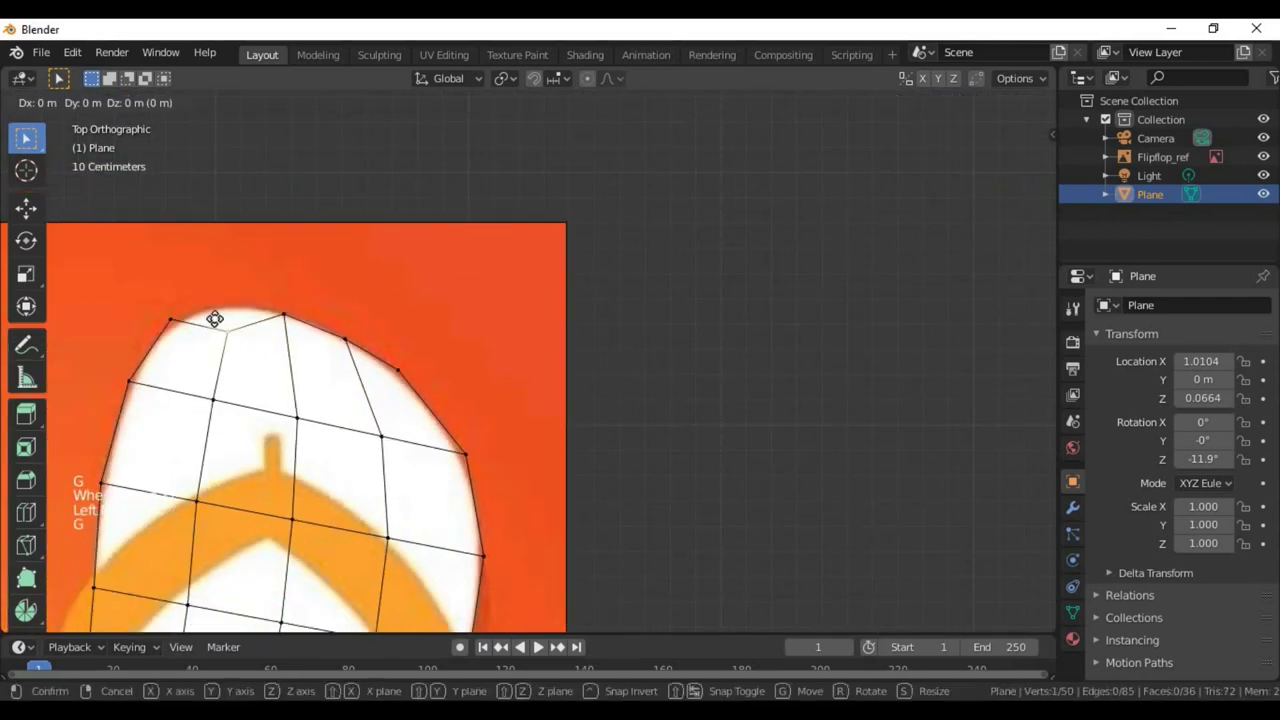
pyautogui.click(217, 306)
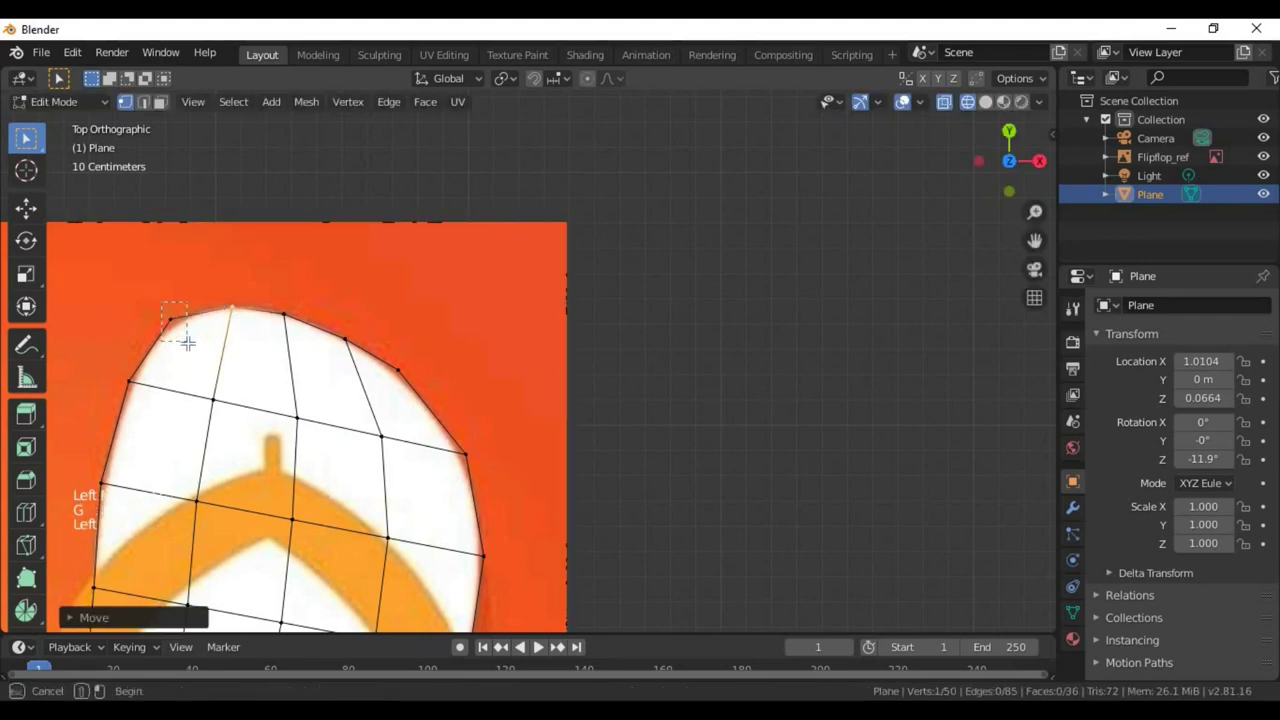
pyautogui.press('g')
pyautogui.scroll(-4, 217, 358)
pyautogui.click(217, 358)
pyautogui.scroll(-1, 757, 457)
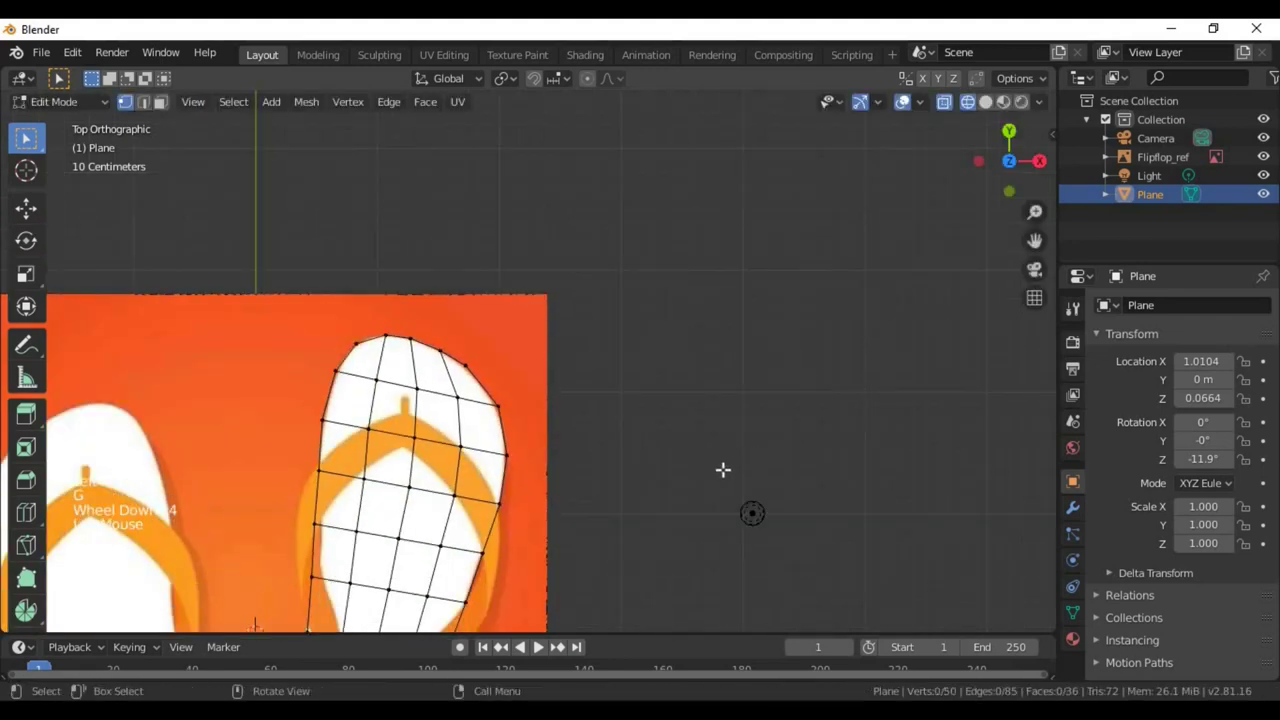
# Step: Leave Edit Mode, select the Flipflop_ref image, enable Use Alpha and set its transparency to 0.5
pyautogui.keyDown('shift'); pyautogui.scroll(-2, 723, 469); pyautogui.keyUp('shift')
pyautogui.scroll(-4, 711, 491)
pyautogui.moveTo(524, 541); pyautogui.dragTo(383, 485, button='middle')
pyautogui.scroll(-1, 520, 483)
pyautogui.press('KP_7')
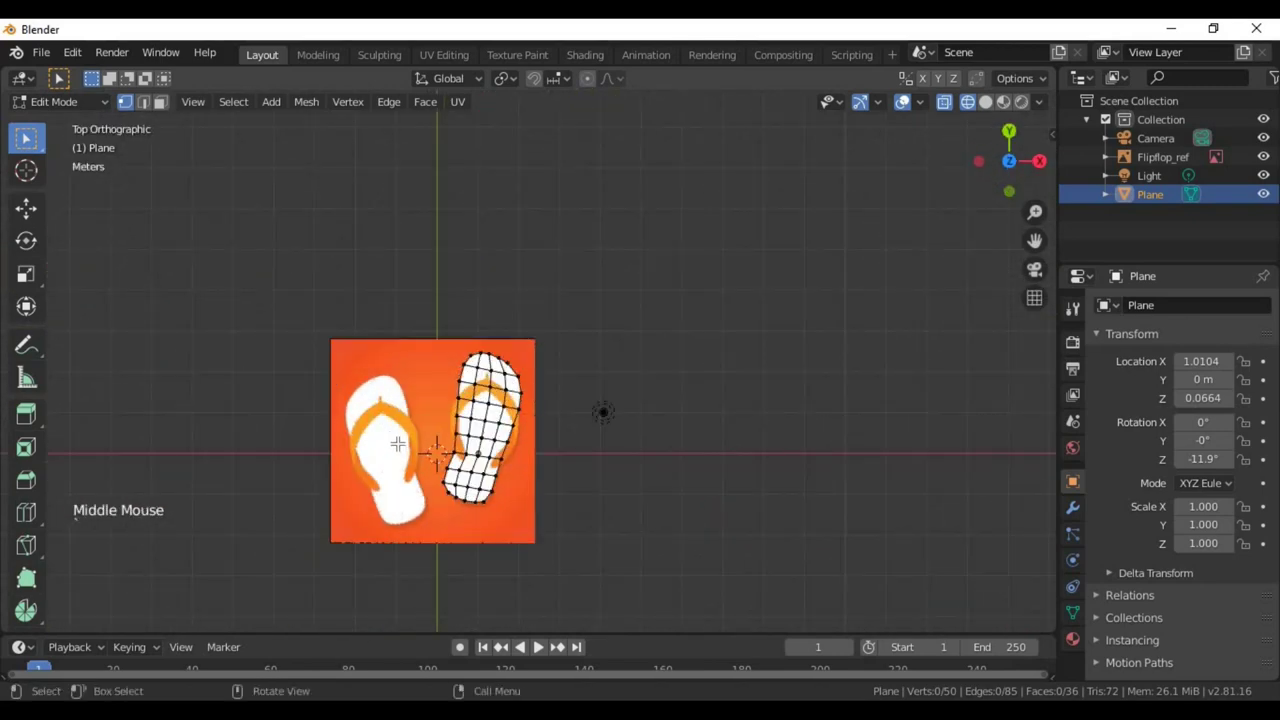
pyautogui.click(398, 444)
pyautogui.press('Tab')
pyautogui.click(400, 448)
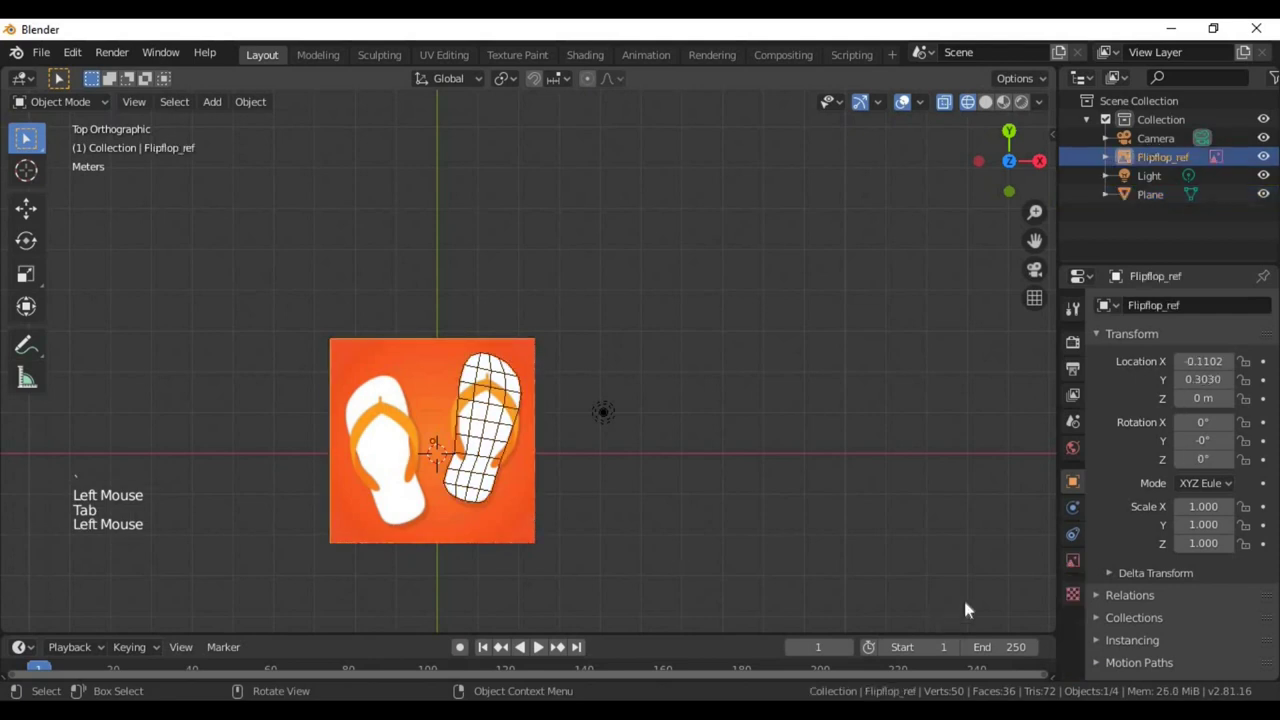
pyautogui.click(1071, 562)
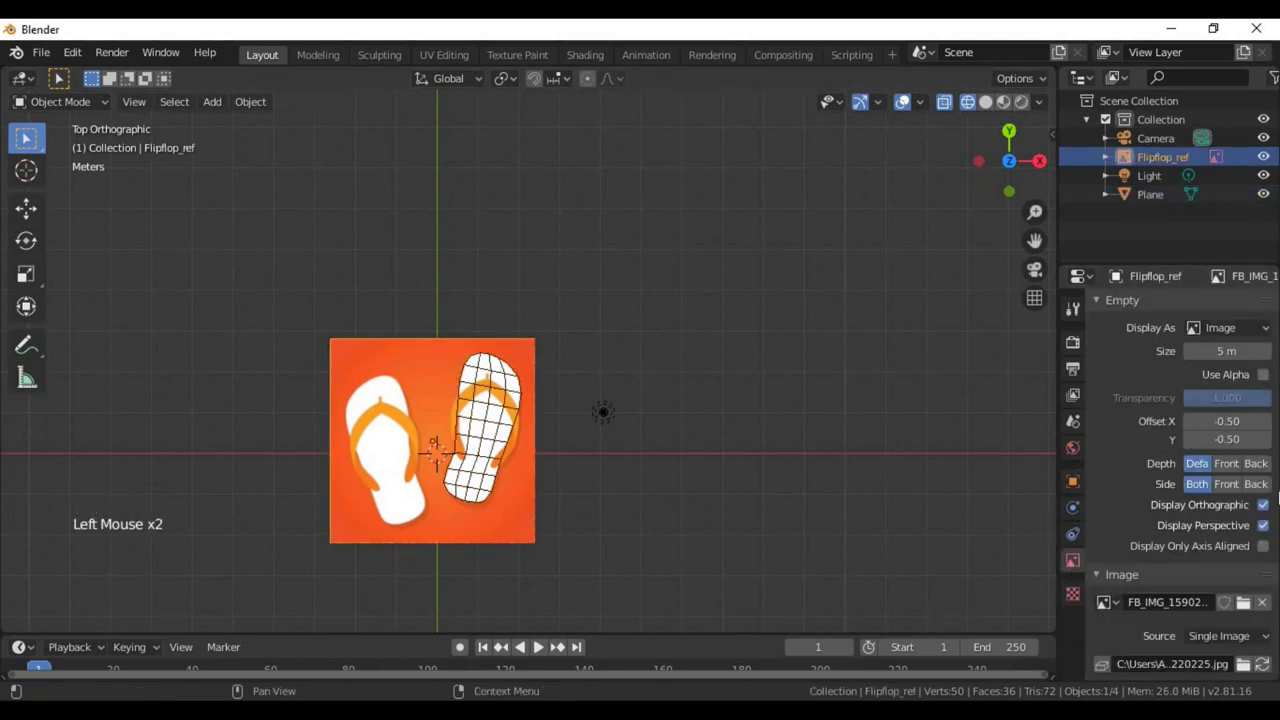
pyautogui.click(1263, 376)
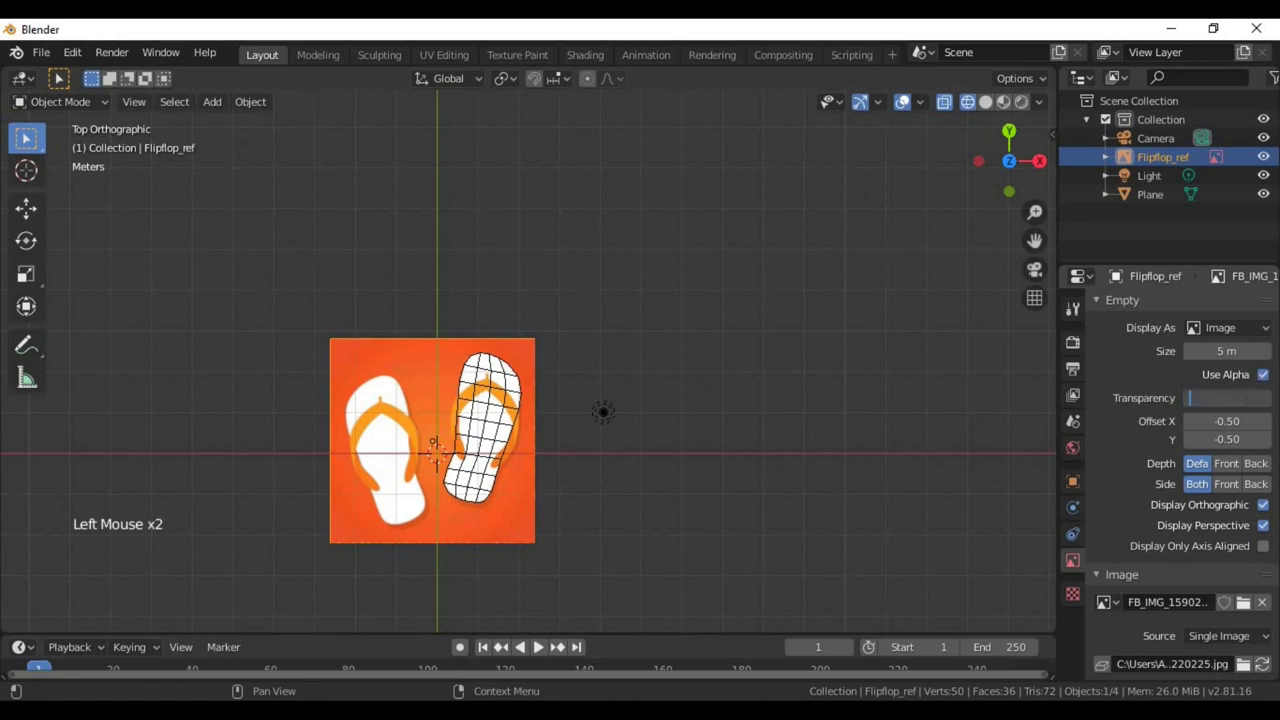
pyautogui.click(1245, 398)
pyautogui.write('.5')
pyautogui.press('Return')
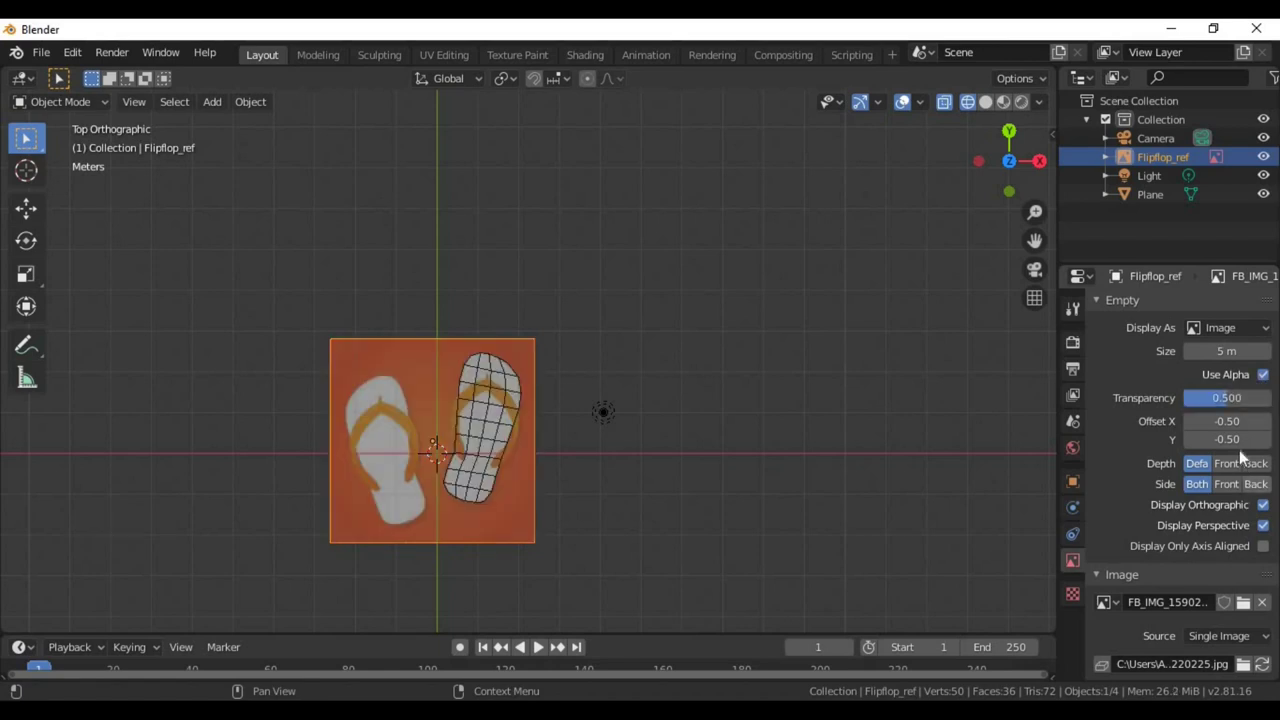
# Step: Turn off Display Perspective for the reference image
pyautogui.click(1263, 525)
pyautogui.scroll(6, 745, 515)
pyautogui.moveTo(745, 515); pyautogui.dragTo(560, 468, button='middle')
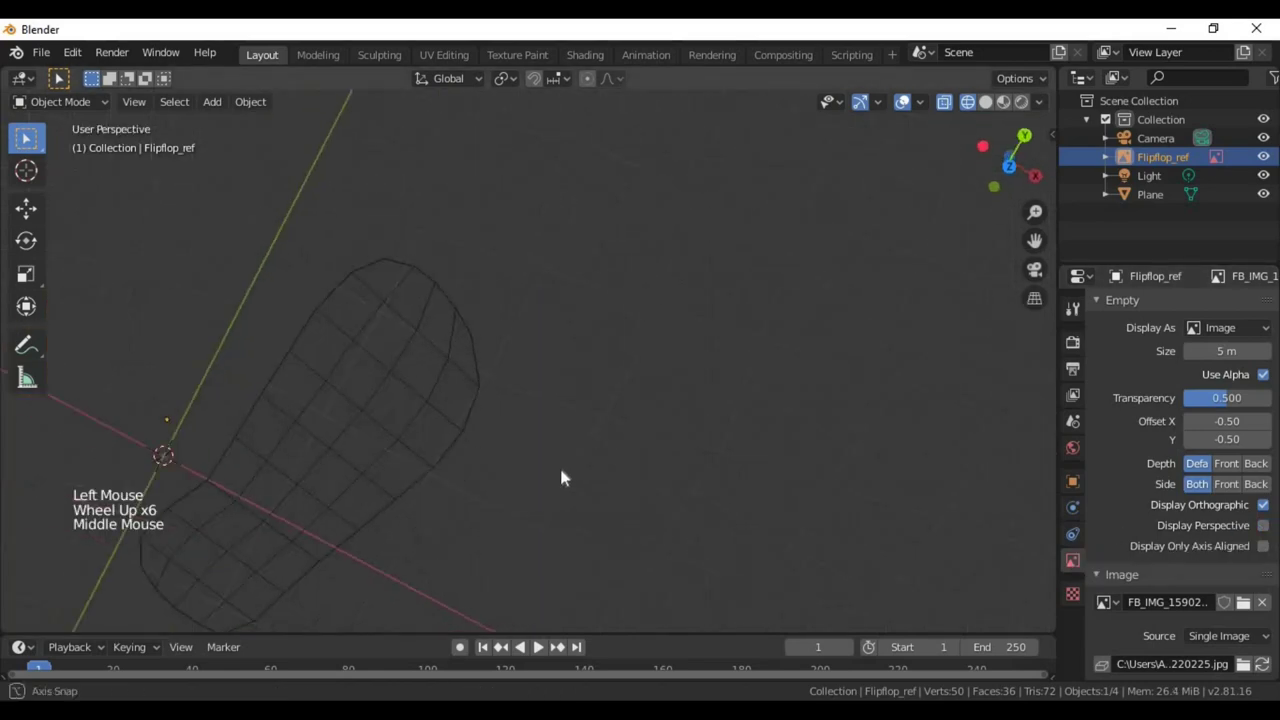
pyautogui.scroll(-5, 552, 412)
pyautogui.moveTo(551, 412); pyautogui.dragTo(657, 523, button='middle')
pyautogui.scroll(1, 677, 551)
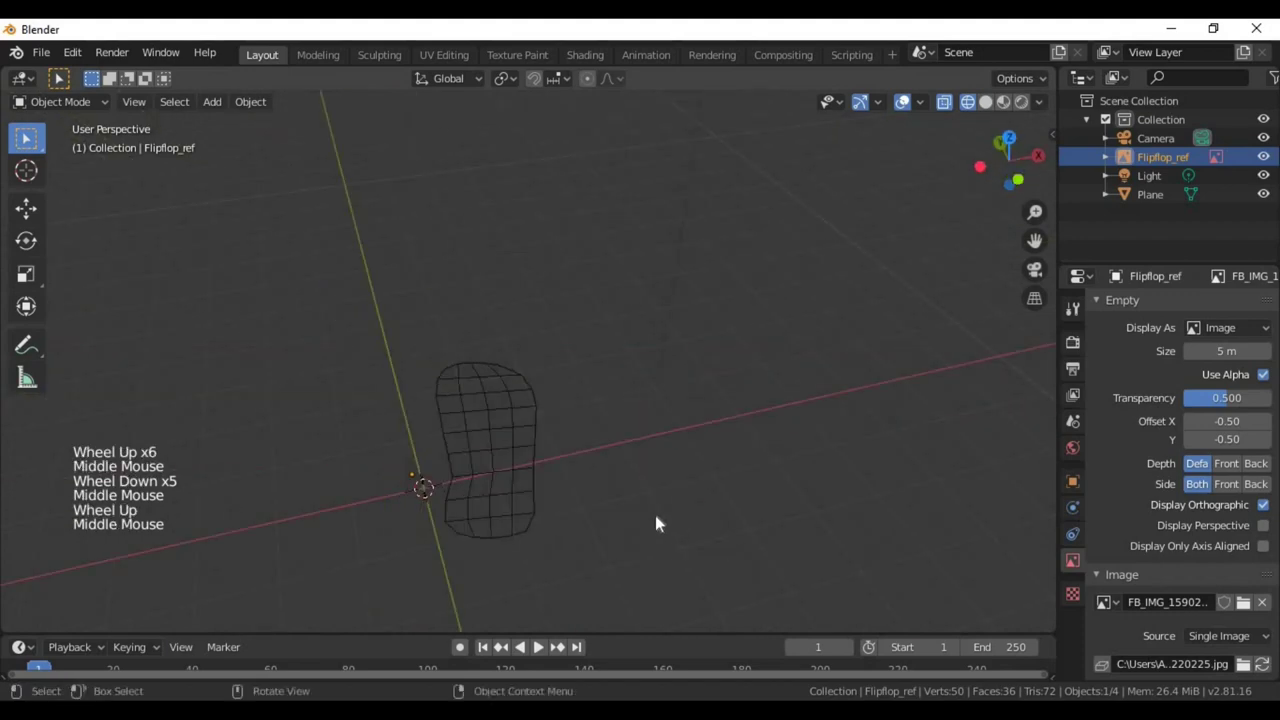
pyautogui.press('KP_7')
pyautogui.scroll(-6, 655, 523)
pyautogui.scroll(6, 630, 534)
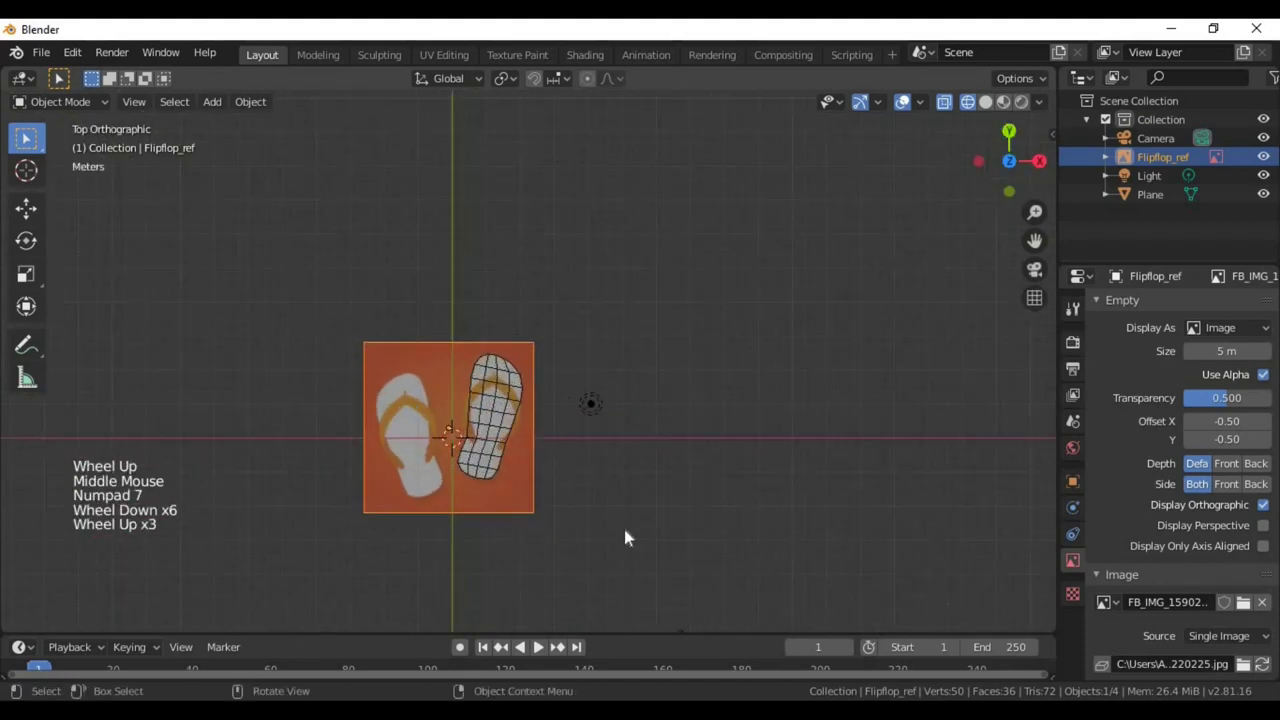
# Step: Switch the viewport from wireframe to solid shading and select the sole-shaped plane
pyautogui.hotkey('shift', 'z')
pyautogui.scroll(-2, 600, 534)
pyautogui.scroll(5, 486, 566)
pyautogui.moveTo(486, 566); pyautogui.dragTo(409, 427, button='middle')
pyautogui.click(406, 429)
pyautogui.moveTo(545, 505); pyautogui.dragTo(66, 491, button='middle')
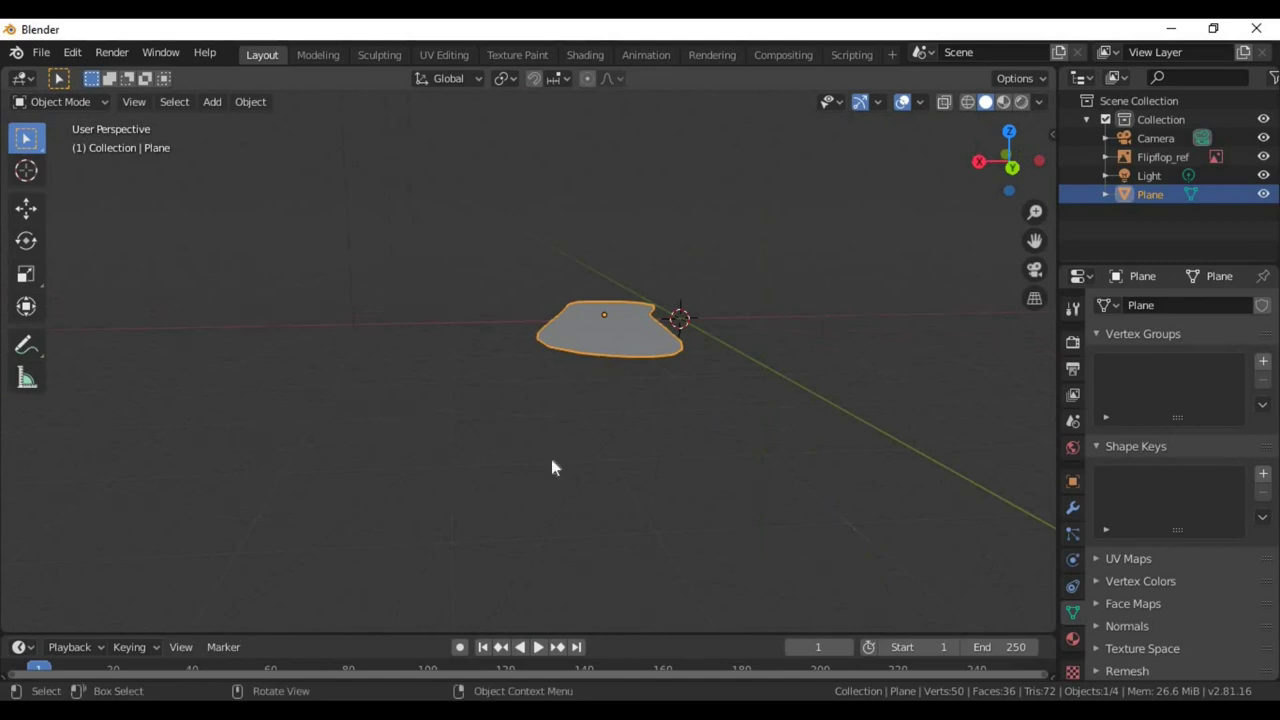
# Step: Add a Solidify modifier to the sole plane with a thickness of 0.3 m
pyautogui.click(1073, 509)
pyautogui.moveTo(551, 394); pyautogui.dragTo(871, 411, button='middle')
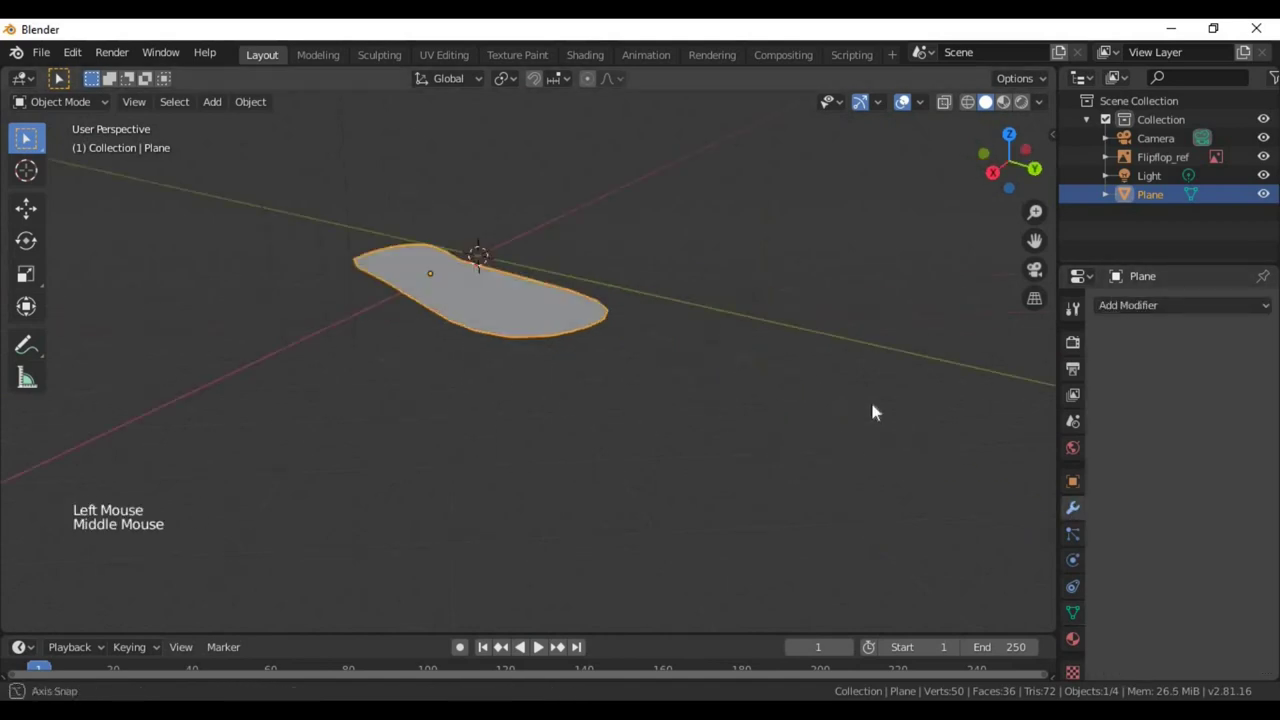
pyautogui.scroll(2, 486, 411)
pyautogui.scroll(-1, 482, 408)
pyautogui.keyDown('shift'); pyautogui.moveTo(486, 414); pyautogui.dragTo(738, 372, button='middle'); pyautogui.keyUp('shift')
pyautogui.scroll(-2, 589, 443)
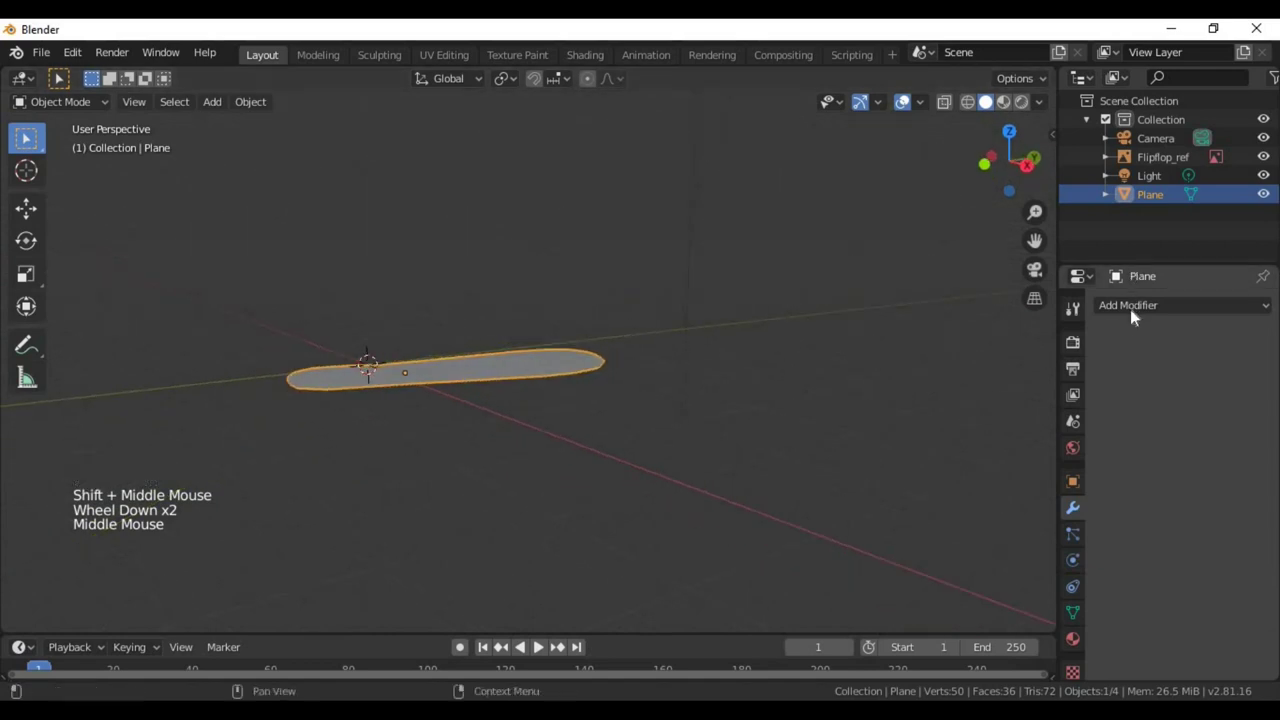
pyautogui.click(1130, 309)
pyautogui.click(943, 597)
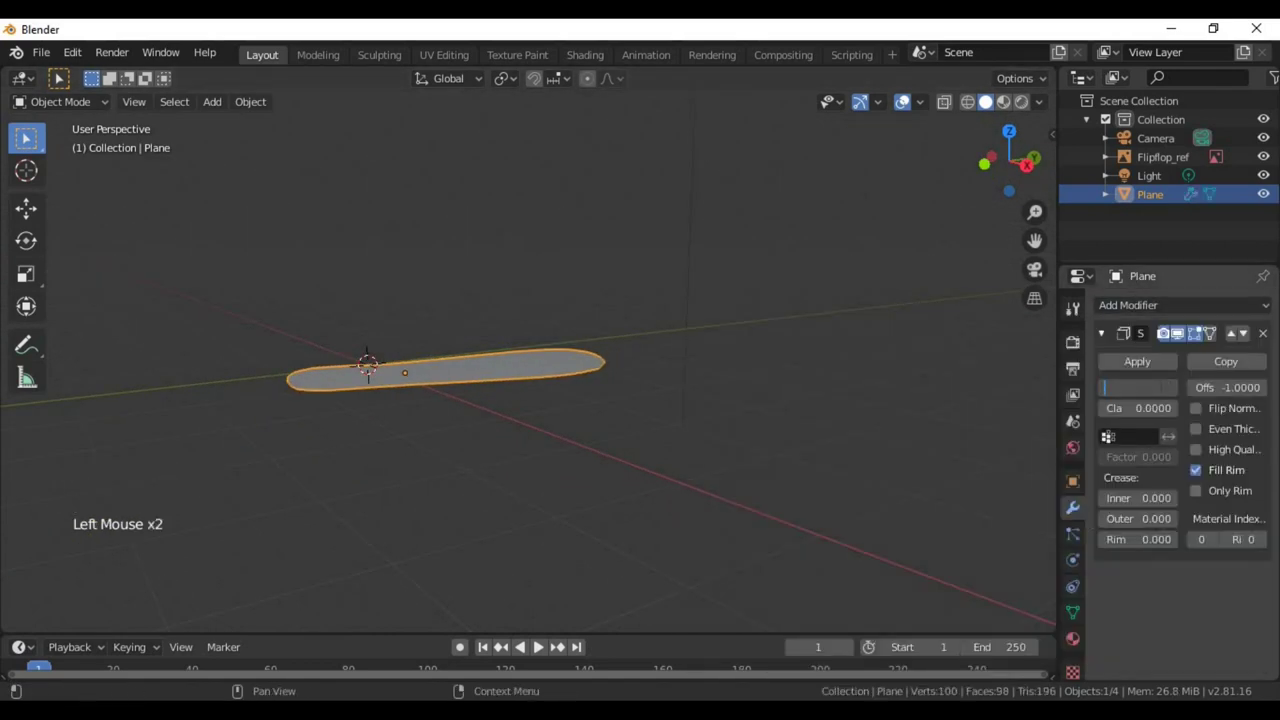
pyautogui.press('Return')
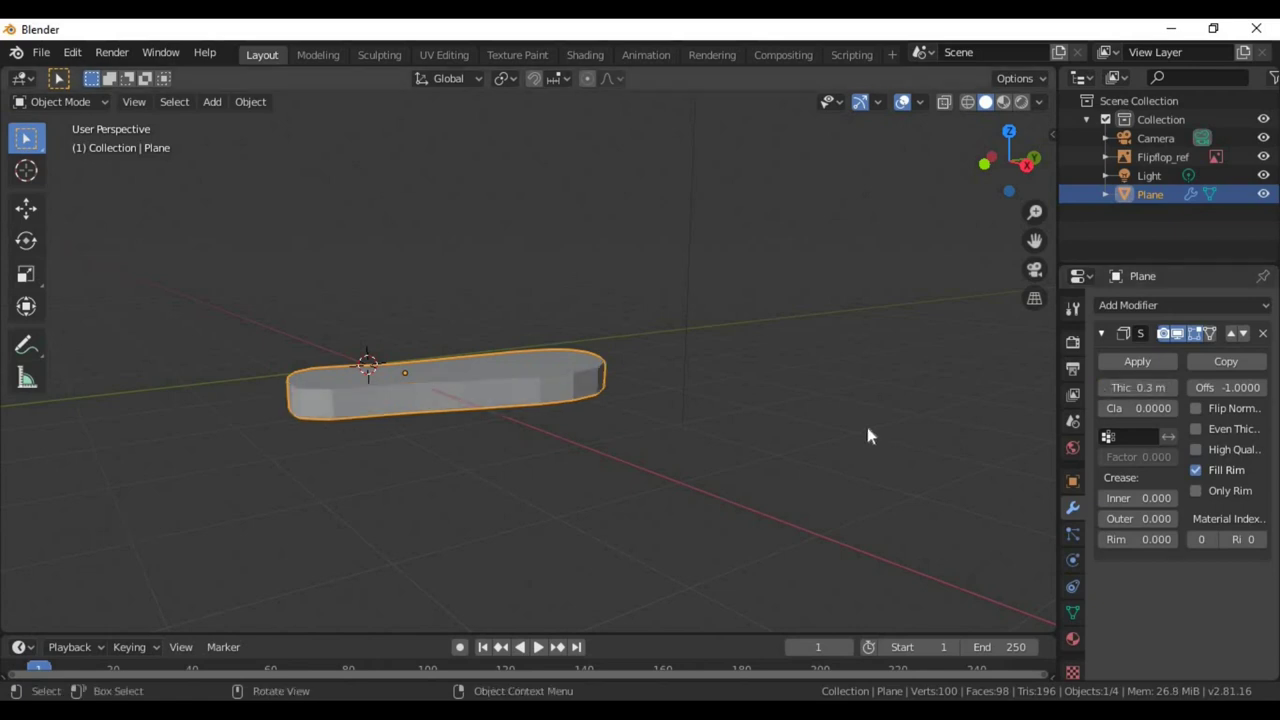
# Step: Apply the Solidify modifier and enter Edit Mode on the thickened sole
pyautogui.scroll(5, 703, 394)
pyautogui.scroll(-1, 700, 400)
pyautogui.scroll(-2, 700, 408)
pyautogui.moveTo(700, 408); pyautogui.dragTo(1104, 390, button='middle')
pyautogui.click(1137, 361)
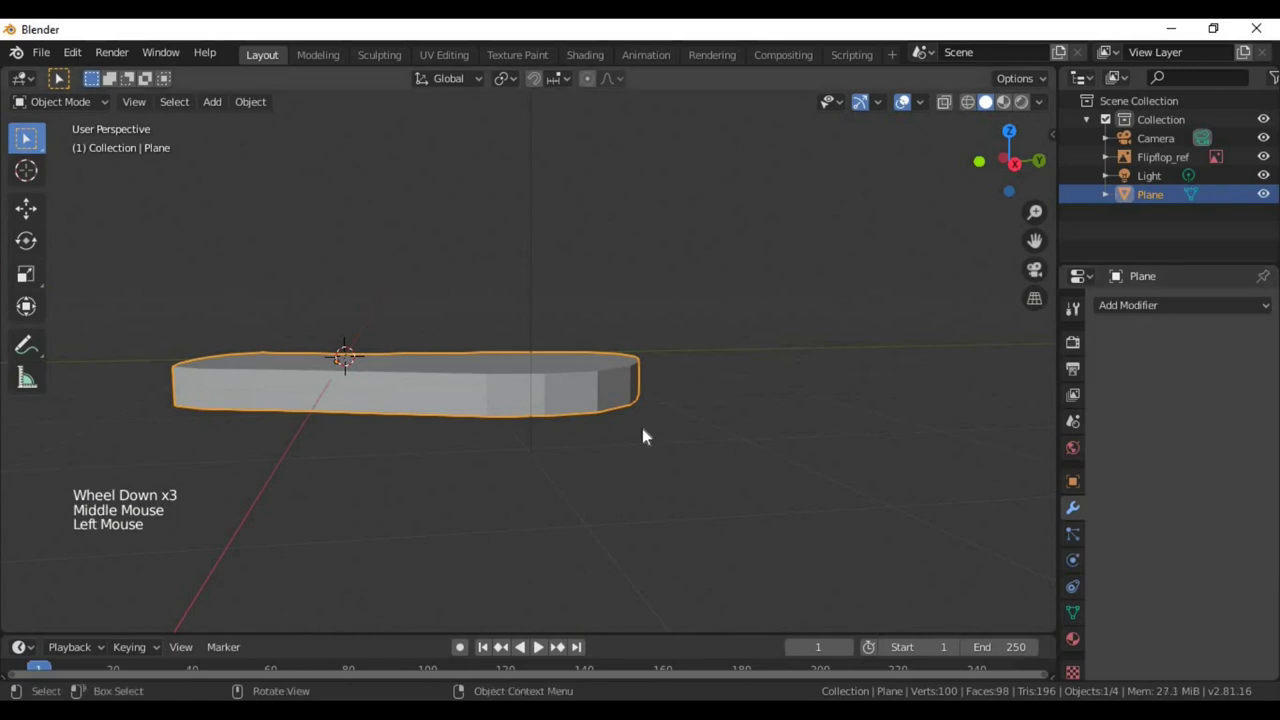
pyautogui.press('Tab')
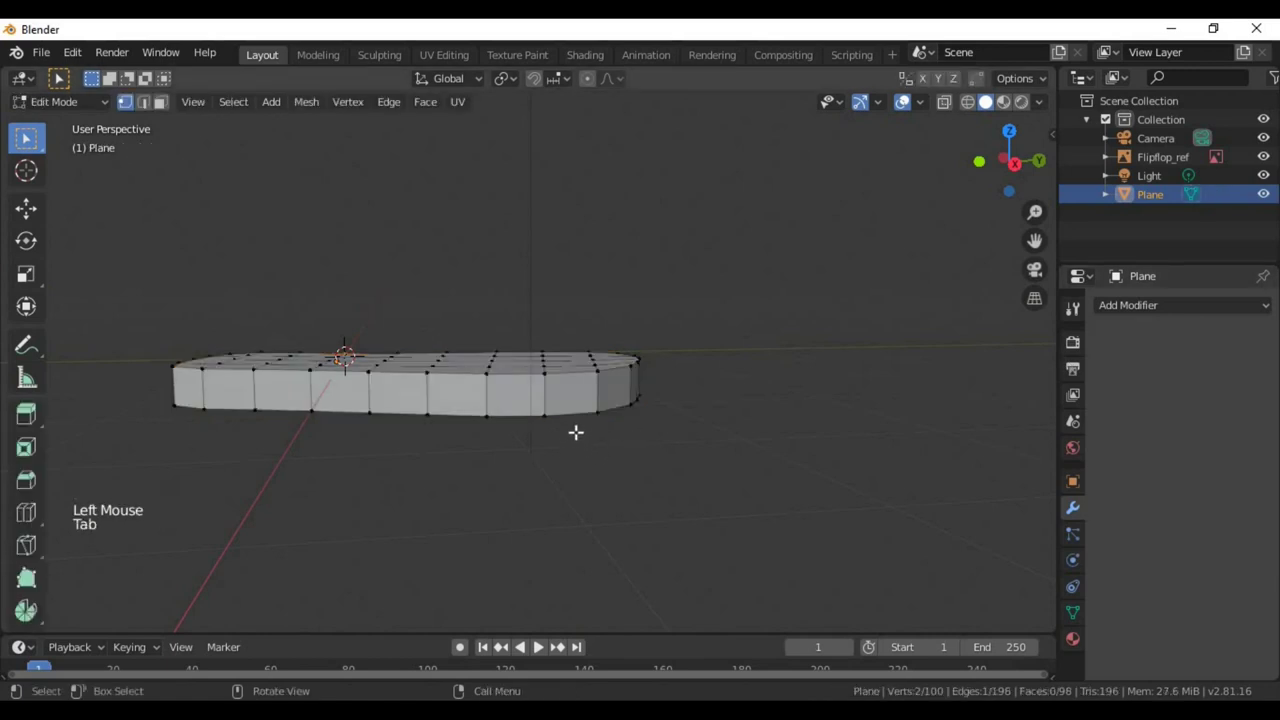
pyautogui.keyDown('alt'); pyautogui.click(573, 412); pyautogui.keyUp('alt')
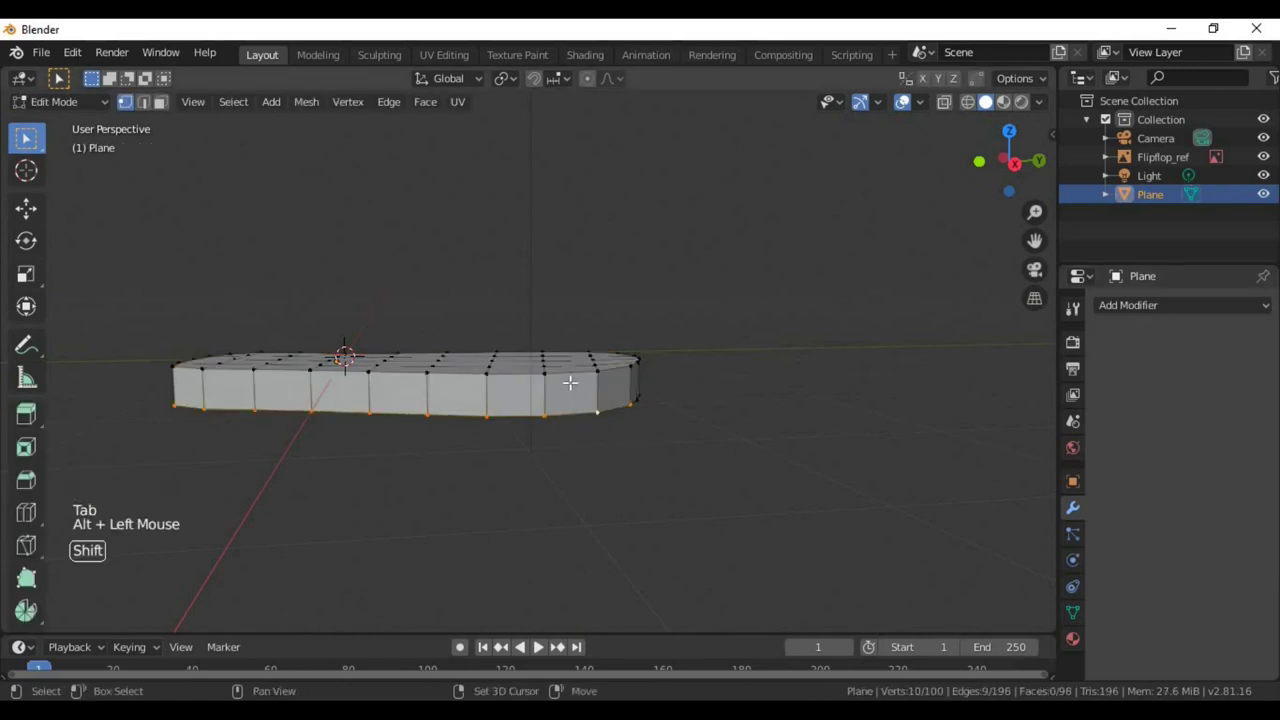
pyautogui.keyDown('alt'); pyautogui.keyDown('shift'); pyautogui.click(569, 382); pyautogui.keyUp('shift'); pyautogui.keyUp('alt')
pyautogui.moveTo(592, 436); pyautogui.dragTo(526, 480, button='middle')
pyautogui.scroll(2, 580, 451)
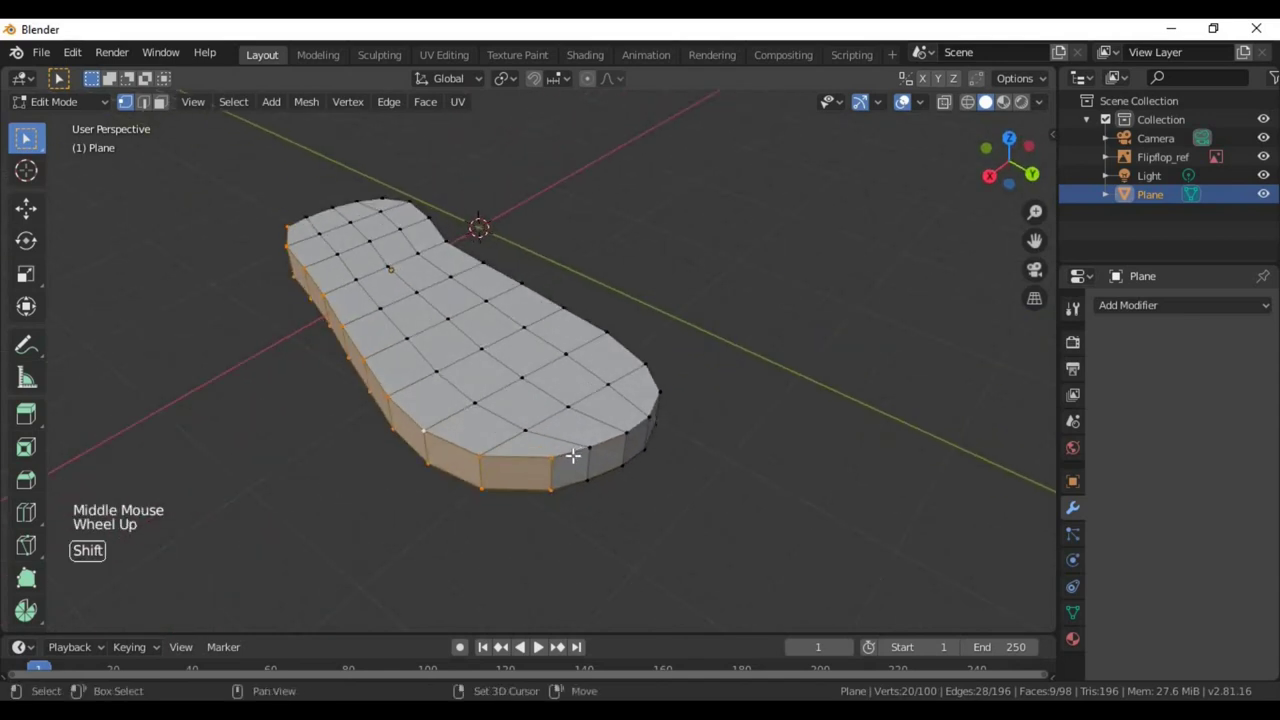
pyautogui.keyDown('alt'); pyautogui.keyDown('shift'); pyautogui.click(573, 455); pyautogui.keyUp('shift'); pyautogui.keyUp('alt')
pyautogui.keyDown('alt'); pyautogui.keyDown('shift'); pyautogui.click(565, 482); pyautogui.keyUp('shift'); pyautogui.keyUp('alt')
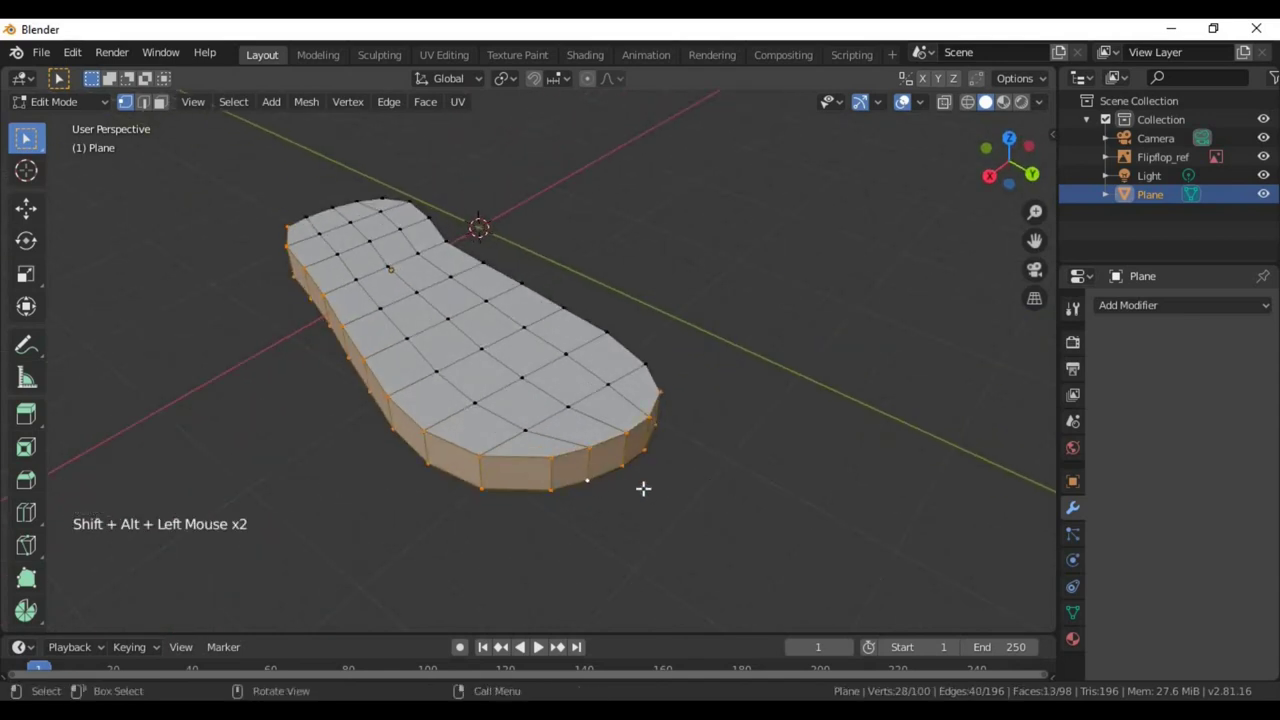
pyautogui.click(760, 495)
# Step: Switch to edge select mode and select the sole's upper rim edges along the outer side and around the toe
pyautogui.press('2')
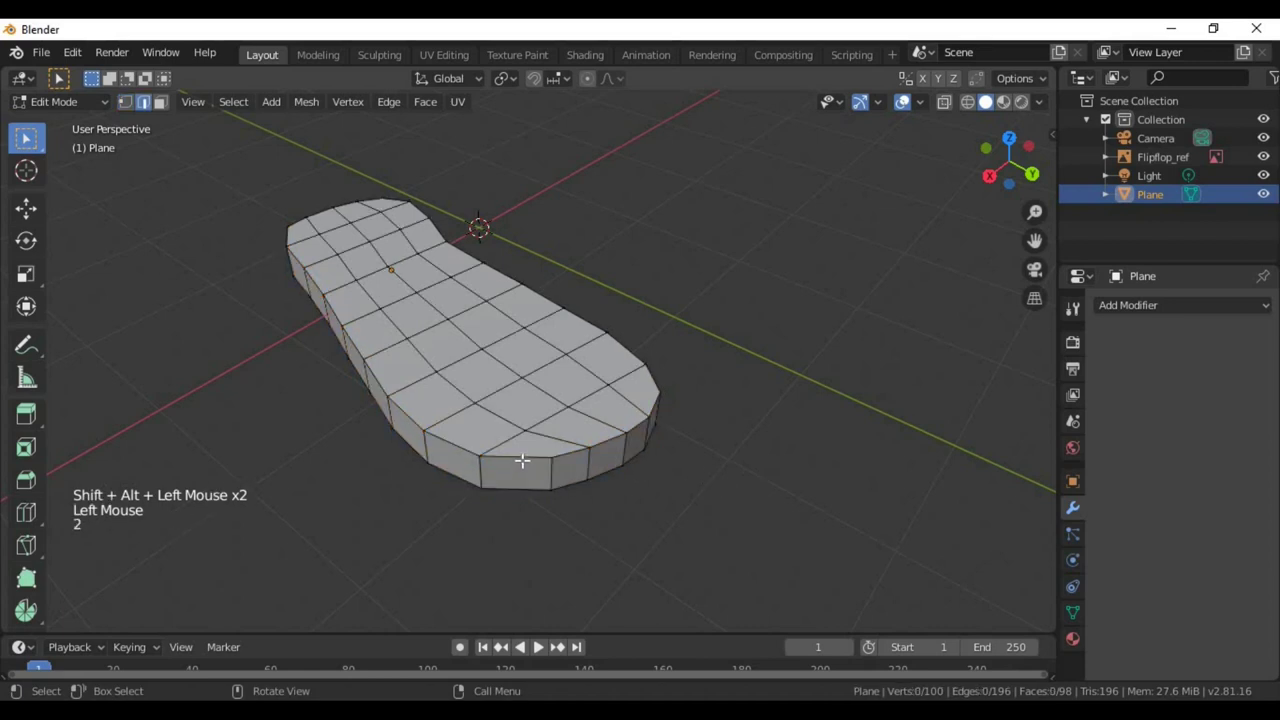
pyautogui.keyDown('alt'); pyautogui.keyDown('shift'); pyautogui.click(522, 460); pyautogui.keyUp('shift'); pyautogui.keyUp('alt')
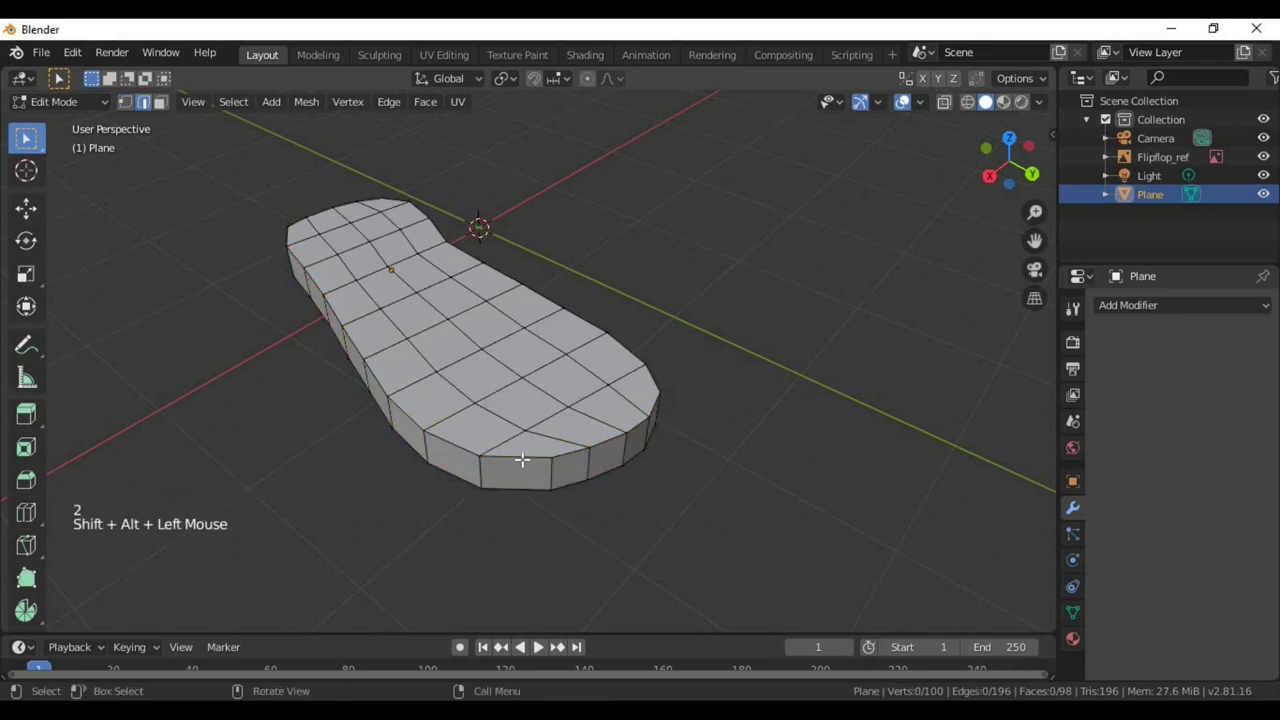
pyautogui.keyDown('alt'); pyautogui.click(522, 460); pyautogui.keyUp('alt')
pyautogui.keyDown('alt'); pyautogui.keyDown('shift'); pyautogui.click(634, 440); pyautogui.keyUp('shift'); pyautogui.keyUp('alt')
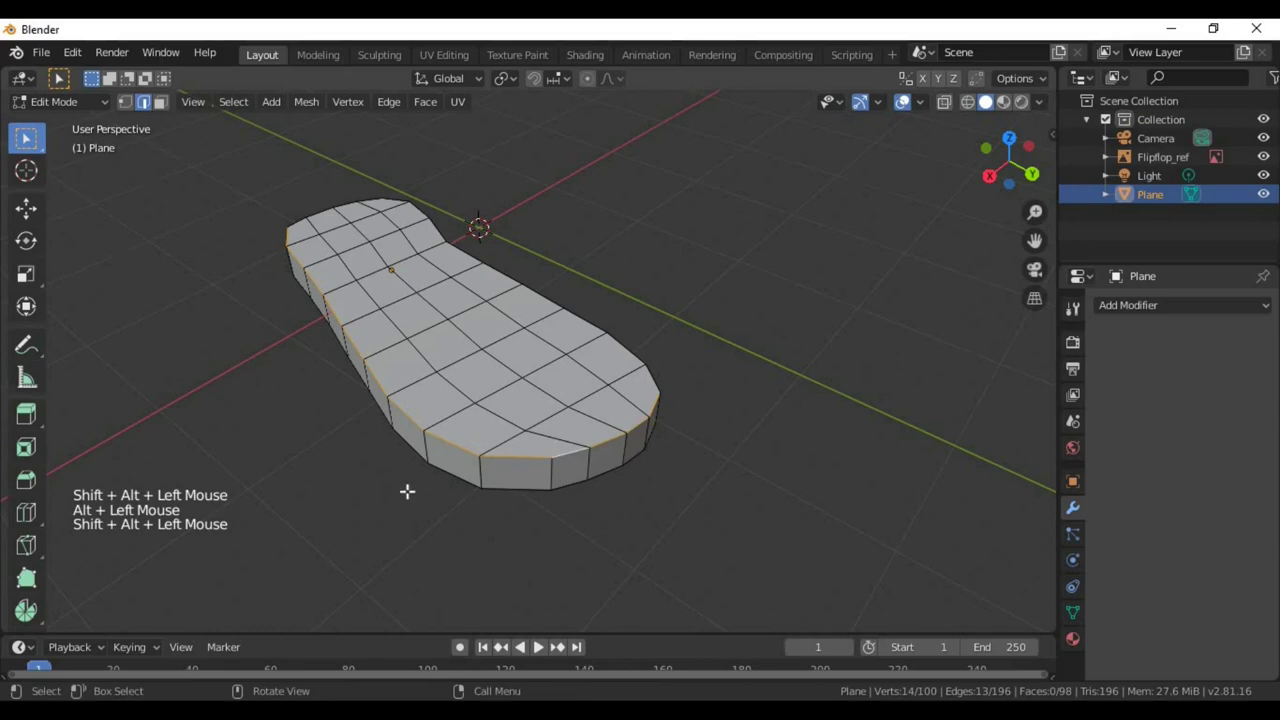
# Step: Extend the edge selection to the remaining upper rim edges and the complete lower rim of the sole
pyautogui.moveTo(407, 491); pyautogui.dragTo(786, 251, button='middle')
pyautogui.keyDown('alt'); pyautogui.keyDown('shift'); pyautogui.click(534, 436); pyautogui.keyUp('shift'); pyautogui.keyUp('alt')
pyautogui.keyDown('alt'); pyautogui.keyDown('shift'); pyautogui.click(663, 525); pyautogui.keyUp('shift'); pyautogui.keyUp('alt')
pyautogui.keyDown('alt'); pyautogui.keyDown('shift'); pyautogui.click(686, 320); pyautogui.keyUp('shift'); pyautogui.keyUp('alt')
pyautogui.moveTo(686, 320); pyautogui.dragTo(503, 157, button='middle')
pyautogui.keyDown('alt'); pyautogui.keyDown('shift'); pyautogui.click(580, 169); pyautogui.keyUp('shift'); pyautogui.keyUp('alt')
pyautogui.keyDown('alt'); pyautogui.keyDown('shift'); pyautogui.click(580, 197); pyautogui.keyUp('shift'); pyautogui.keyUp('alt')
pyautogui.scroll(-1, 580, 197)
pyautogui.moveTo(580, 197); pyautogui.dragTo(580, 534, button='middle')
pyautogui.keyDown('alt'); pyautogui.keyDown('shift'); pyautogui.click(572, 476); pyautogui.keyUp('shift'); pyautogui.keyUp('alt')
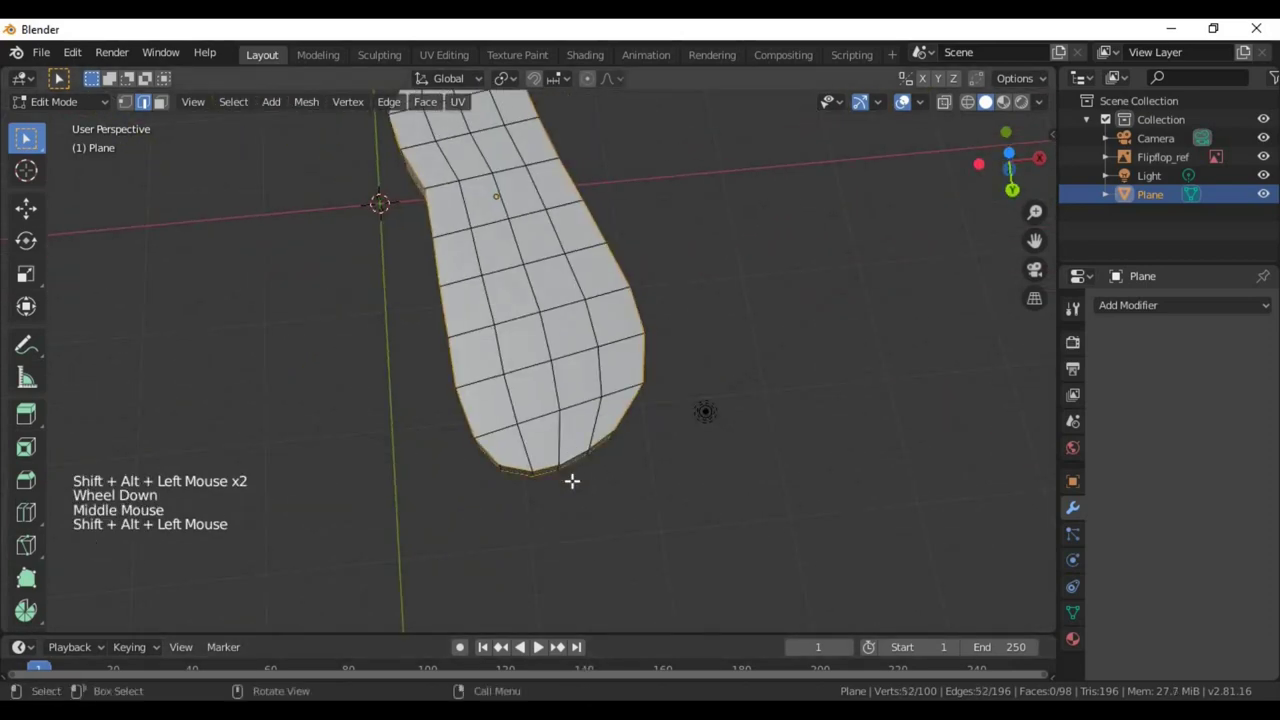
# Step: Bevel the selected upper and lower rim edges of the sole by about 0.045 m
pyautogui.scroll(-1, 571, 480)
pyautogui.moveTo(571, 480); pyautogui.dragTo(558, 398, button='middle')
pyautogui.scroll(-4, 616, 403)
pyautogui.scroll(-1, 558, 398)
pyautogui.scroll(3, 558, 398)
pyautogui.hotkey('ctrl', 'b')
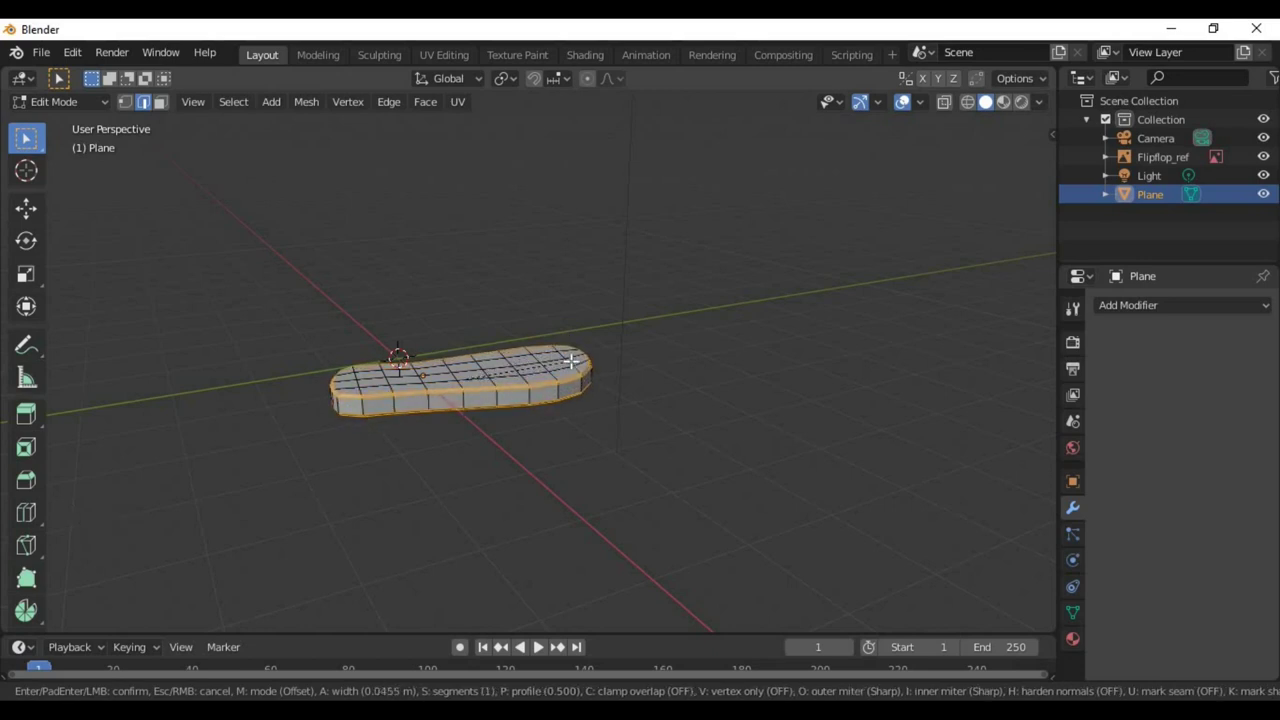
pyautogui.click(570, 361)
pyautogui.scroll(3, 606, 414)
pyautogui.moveTo(606, 414); pyautogui.dragTo(541, 492, button='middle')
pyautogui.scroll(-1, 490, 420)
pyautogui.scroll(2, 490, 420)
pyautogui.scroll(-1, 540, 493)
pyautogui.scroll(1, 540, 493)
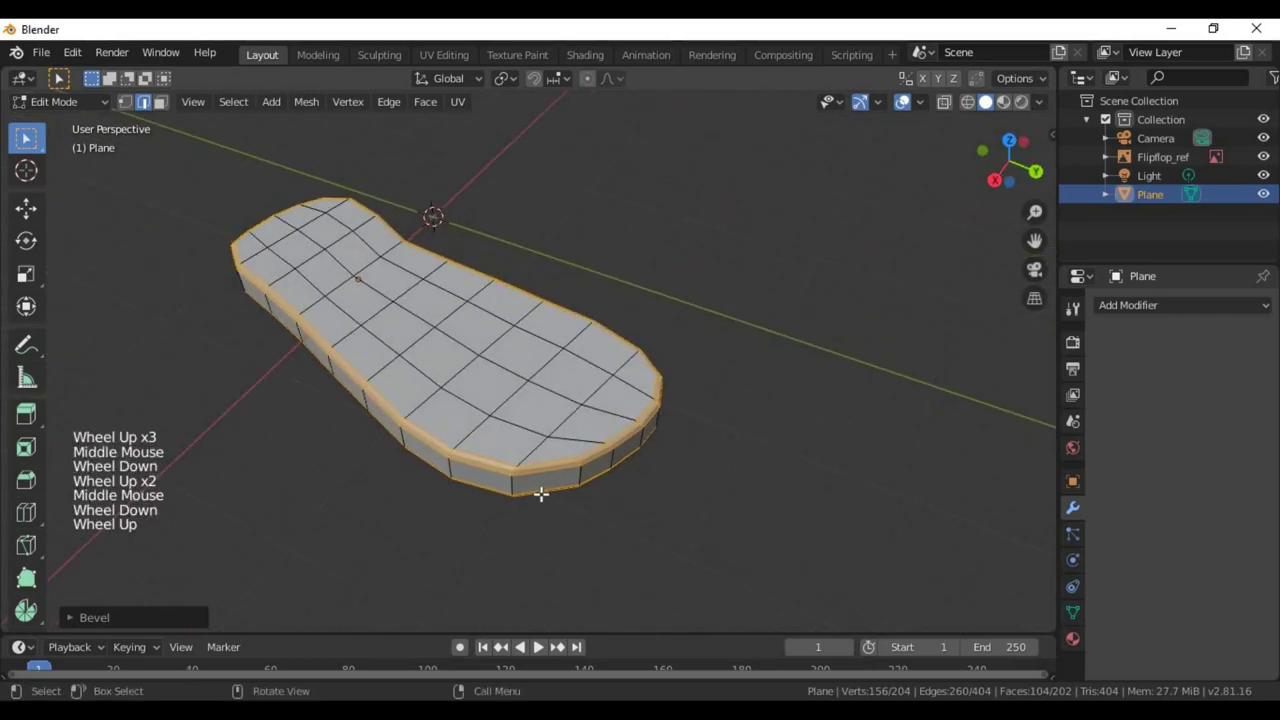
# Step: Return to Object Mode and add a Subdivision Surface modifier to the sole
pyautogui.press('Tab')
pyautogui.scroll(-1, 564, 535)
pyautogui.moveTo(564, 535); pyautogui.dragTo(634, 434, button='middle')
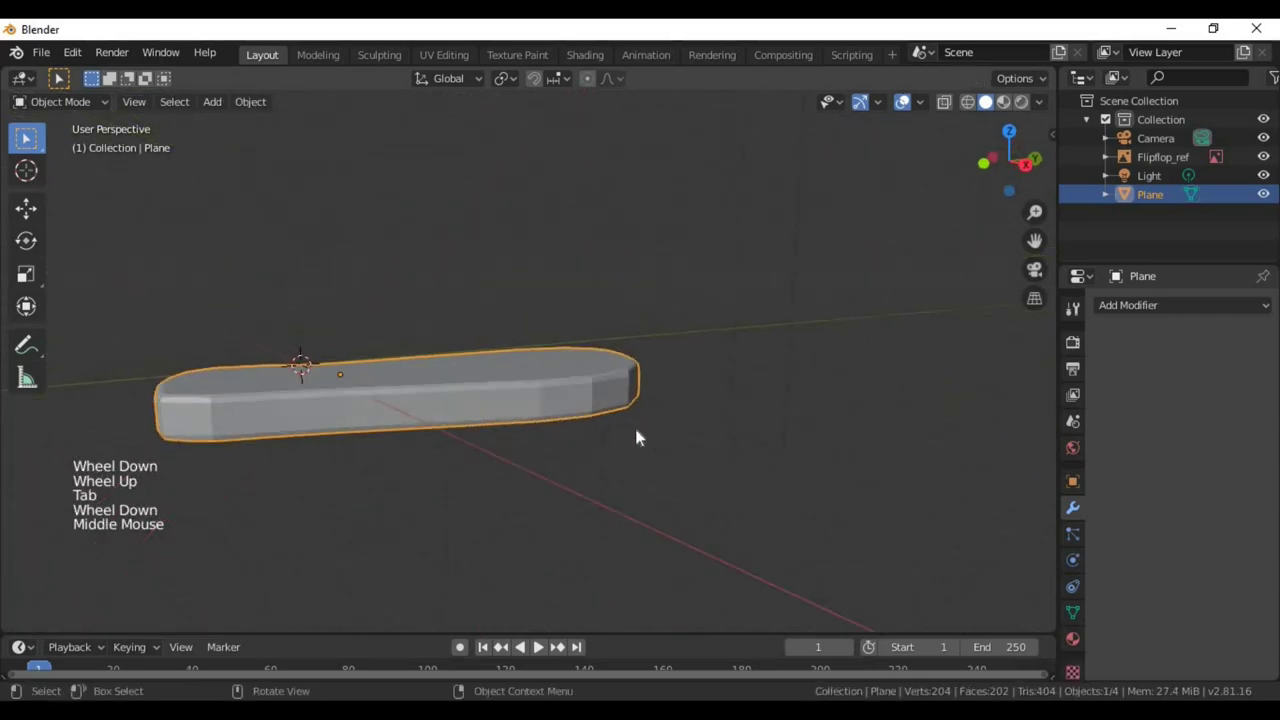
pyautogui.click(1146, 310)
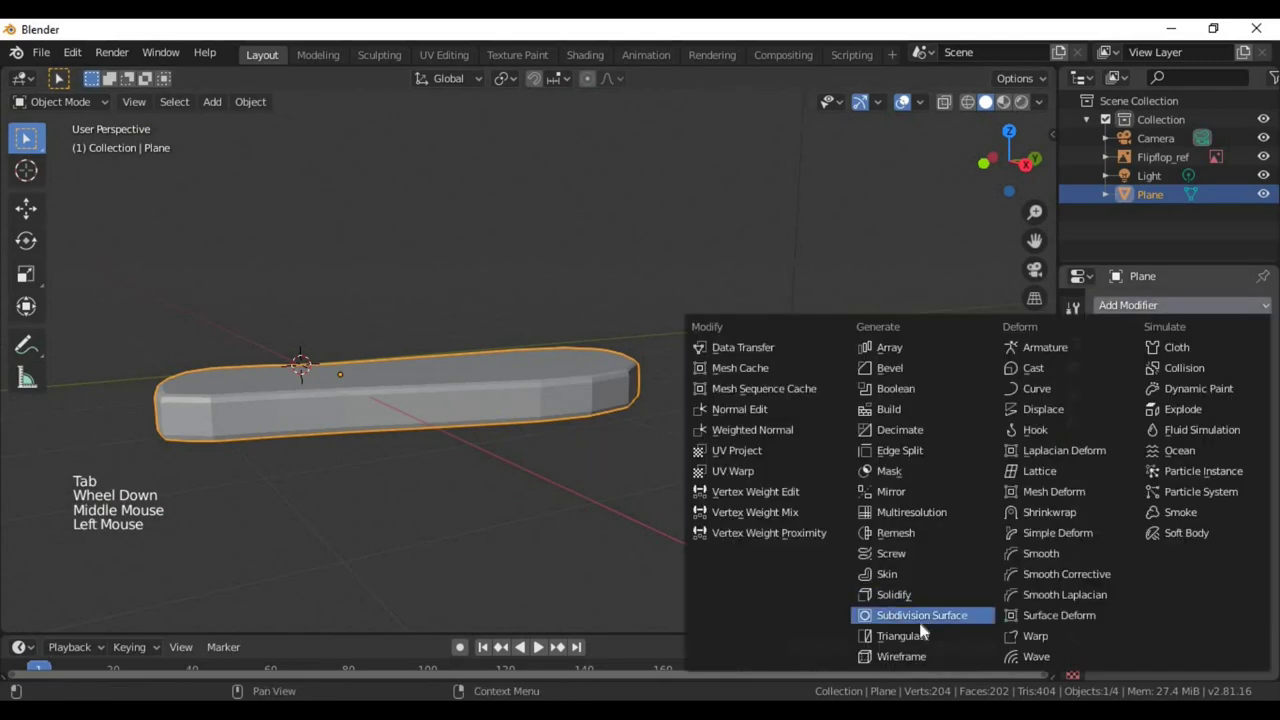
pyautogui.click(920, 611)
pyautogui.scroll(2, 880, 625)
pyautogui.moveTo(870, 632); pyautogui.dragTo(1089, 344, button='middle')
# Step: Apply smooth shading to the sole
pyautogui.rightClick(607, 438)
pyautogui.click(587, 375)
pyautogui.scroll(-1, 594, 383)
pyautogui.scroll(-1, 614, 240)
pyautogui.scroll(2, 594, 466)
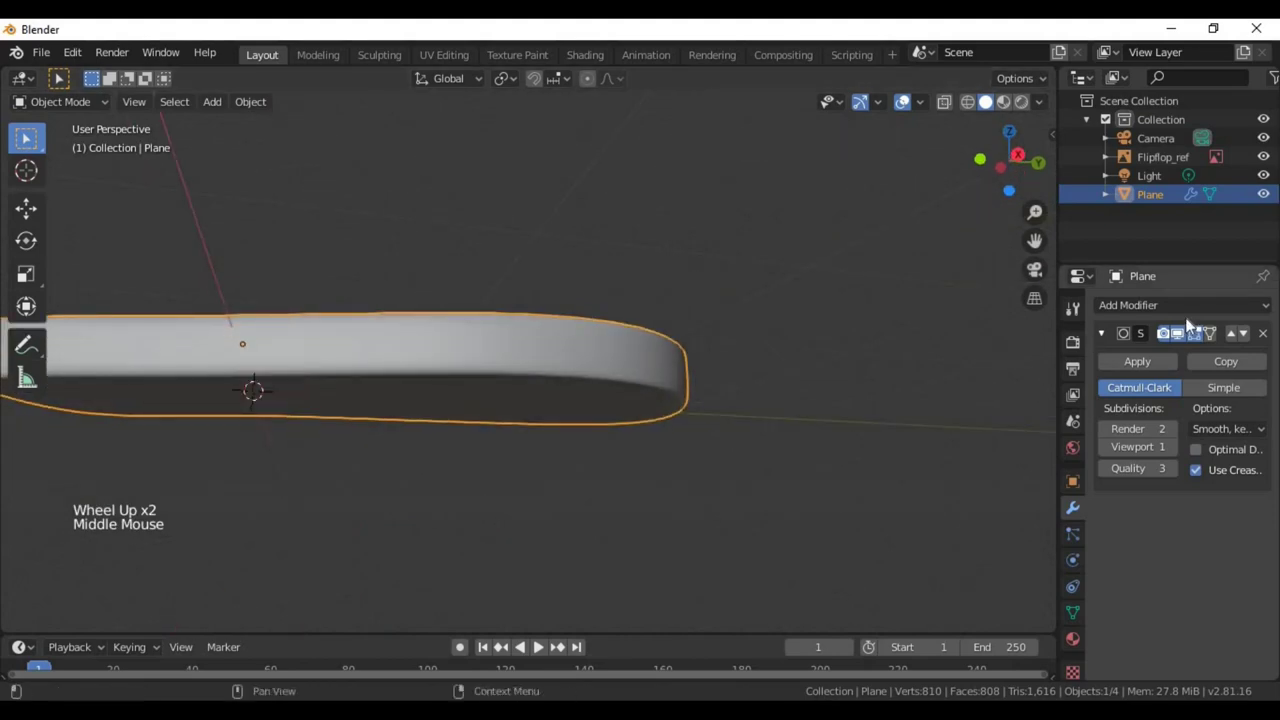
# Step: Hide the Subdivision Surface modifier in the viewport and set the sole to flat shading
pyautogui.click(594, 391)
pyautogui.scroll(3, 594, 391)
pyautogui.moveTo(594, 391); pyautogui.dragTo(585, 206, button='middle')
pyautogui.press('Tab')
pyautogui.press('Tab')
pyautogui.rightClick(555, 307)
pyautogui.click(536, 329)
# Step: In Edit Mode, select the four crosswise edge rows nearest the toe on the sole's underside
pyautogui.press('Tab')
pyautogui.click(581, 205)
pyautogui.keyDown('shift'); pyautogui.click(576, 300); pyautogui.keyUp('shift')
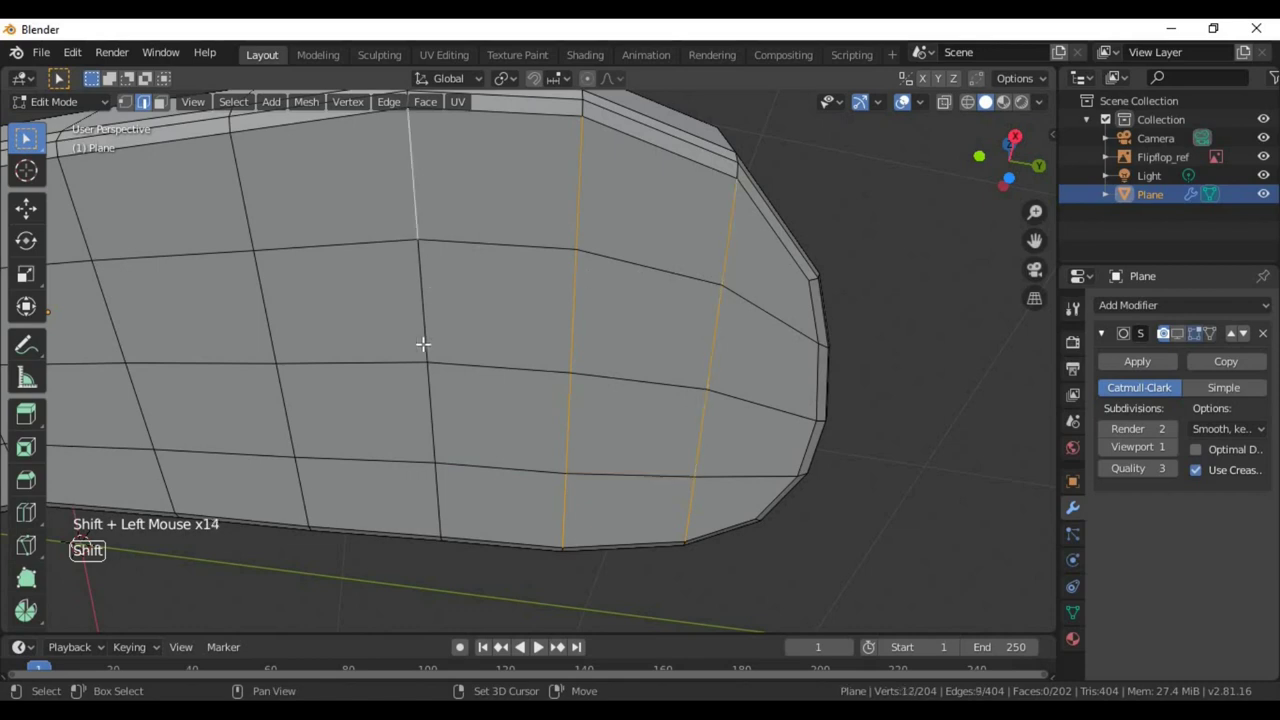
pyautogui.keyDown('shift'); pyautogui.click(420, 477); pyautogui.keyUp('shift')
pyautogui.keyDown('shift'); pyautogui.moveTo(290, 475); pyautogui.dragTo(397, 451, button='middle'); pyautogui.keyUp('shift')
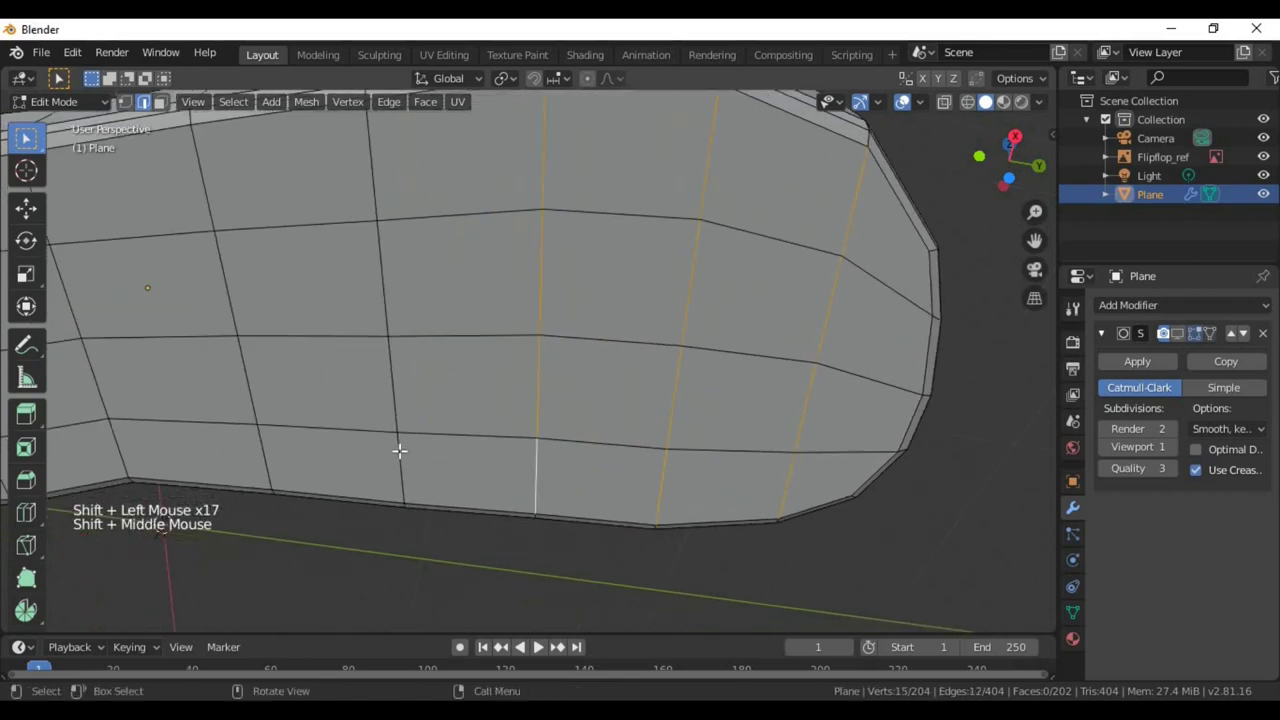
pyautogui.keyDown('shift'); pyautogui.click(399, 462); pyautogui.keyUp('shift')
pyautogui.keyDown('shift'); pyautogui.click(378, 215); pyautogui.keyUp('shift')
pyautogui.keyDown('shift'); pyautogui.moveTo(291, 206); pyautogui.dragTo(406, 236, button='middle'); pyautogui.keyUp('shift')
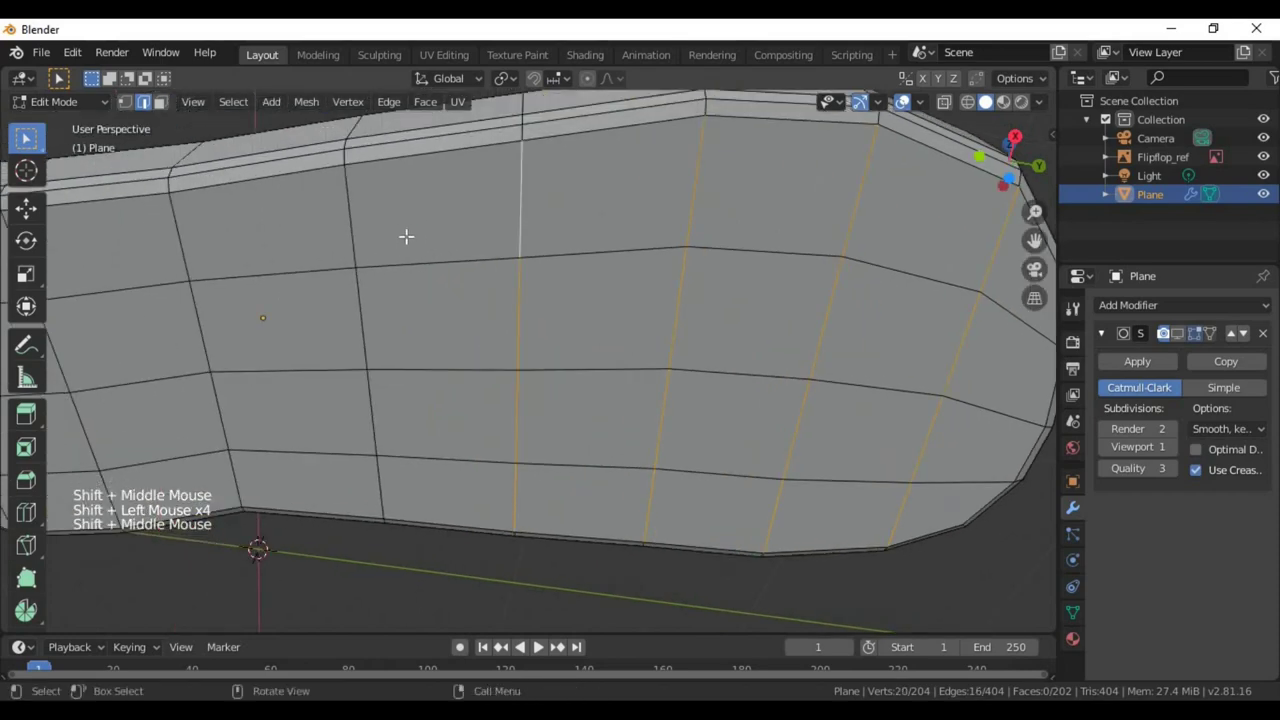
# Step: Add the four remaining crosswise edge rows toward the heel on the underside to the selection
pyautogui.keyDown('shift'); pyautogui.click(352, 222); pyautogui.keyUp('shift')
pyautogui.keyDown('shift'); pyautogui.click(375, 485); pyautogui.keyUp('shift')
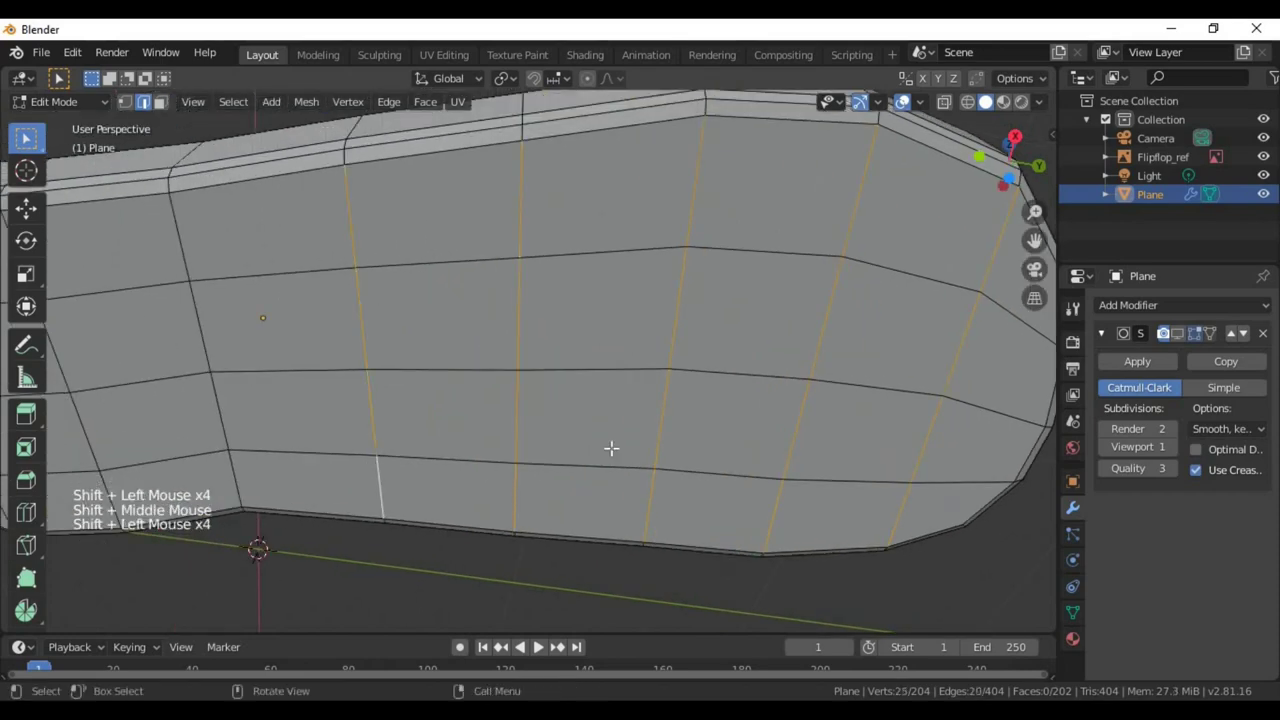
pyautogui.keyDown('shift'); pyautogui.moveTo(257, 487); pyautogui.dragTo(366, 463, button='middle'); pyautogui.keyUp('shift')
pyautogui.keyDown('shift'); pyautogui.click(366, 460); pyautogui.keyUp('shift')
pyautogui.keyDown('shift'); pyautogui.click(348, 200); pyautogui.keyUp('shift')
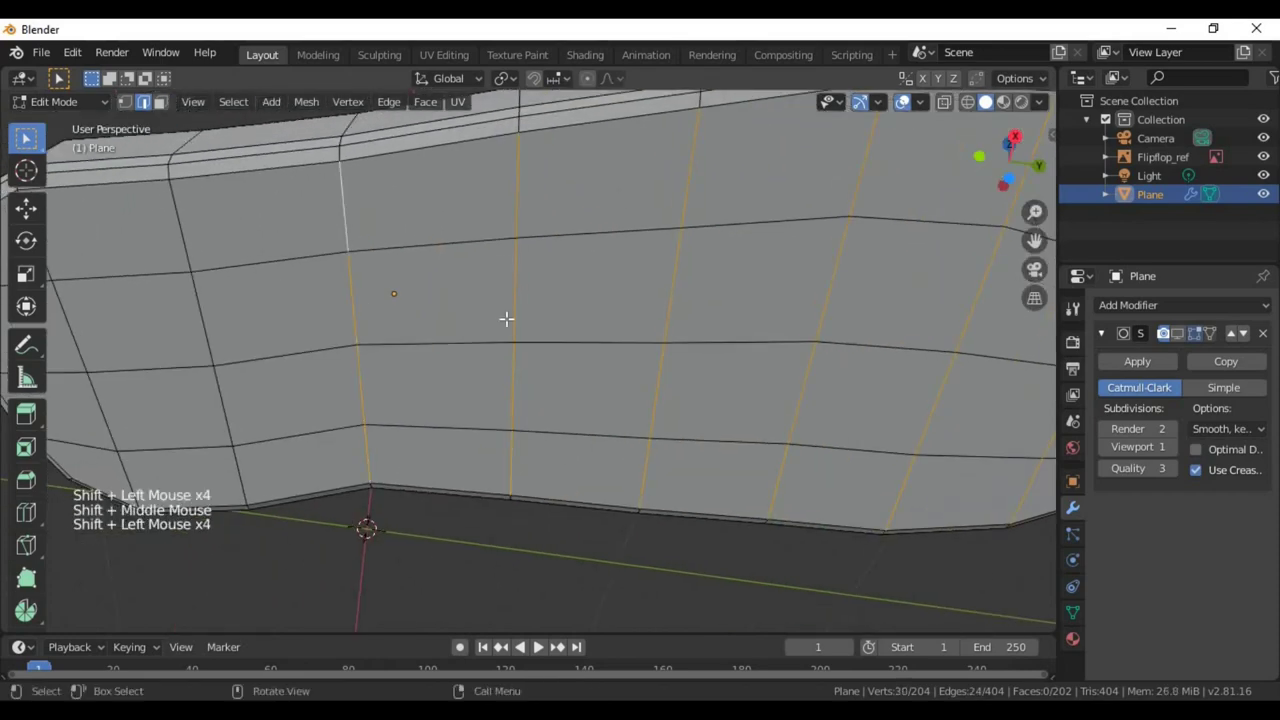
pyautogui.keyDown('shift'); pyautogui.moveTo(506, 320); pyautogui.dragTo(591, 320, button='middle'); pyautogui.keyUp('shift')
pyautogui.keyDown('shift'); pyautogui.click(349, 471); pyautogui.keyUp('shift')
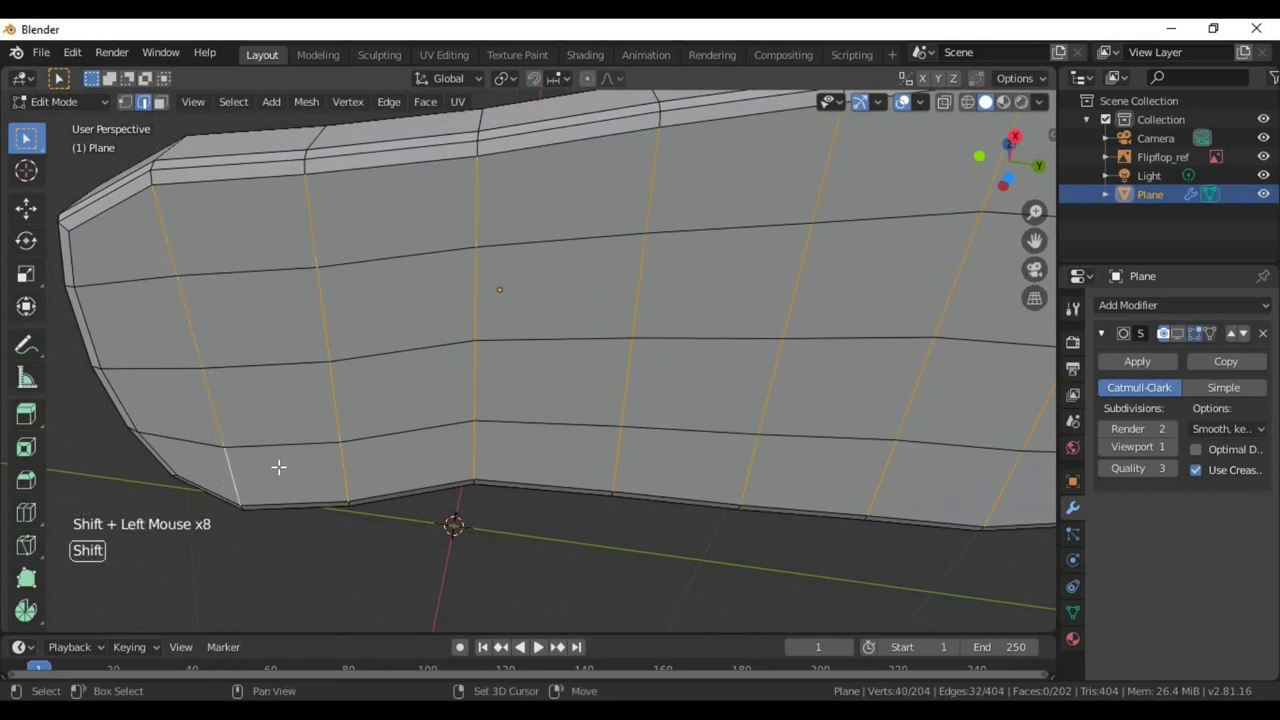
# Step: Bevel the selected crosswise underside edges with one segment, about 0.017 m wide
pyautogui.scroll(-6, 286, 500)
pyautogui.moveTo(286, 500); pyautogui.dragTo(631, 500, button='middle')
pyautogui.scroll(2, 610, 443)
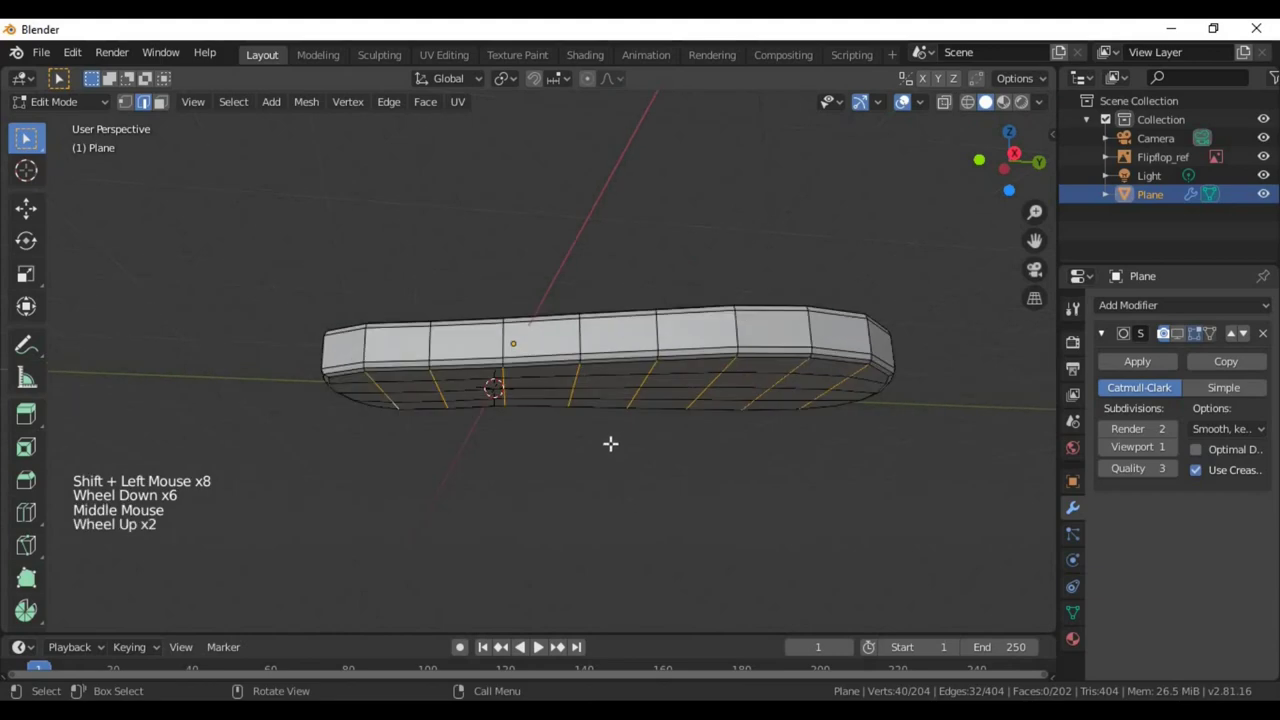
pyautogui.moveTo(610, 443); pyautogui.dragTo(720, 449, button='middle')
pyautogui.hotkey('ctrl', 'b')
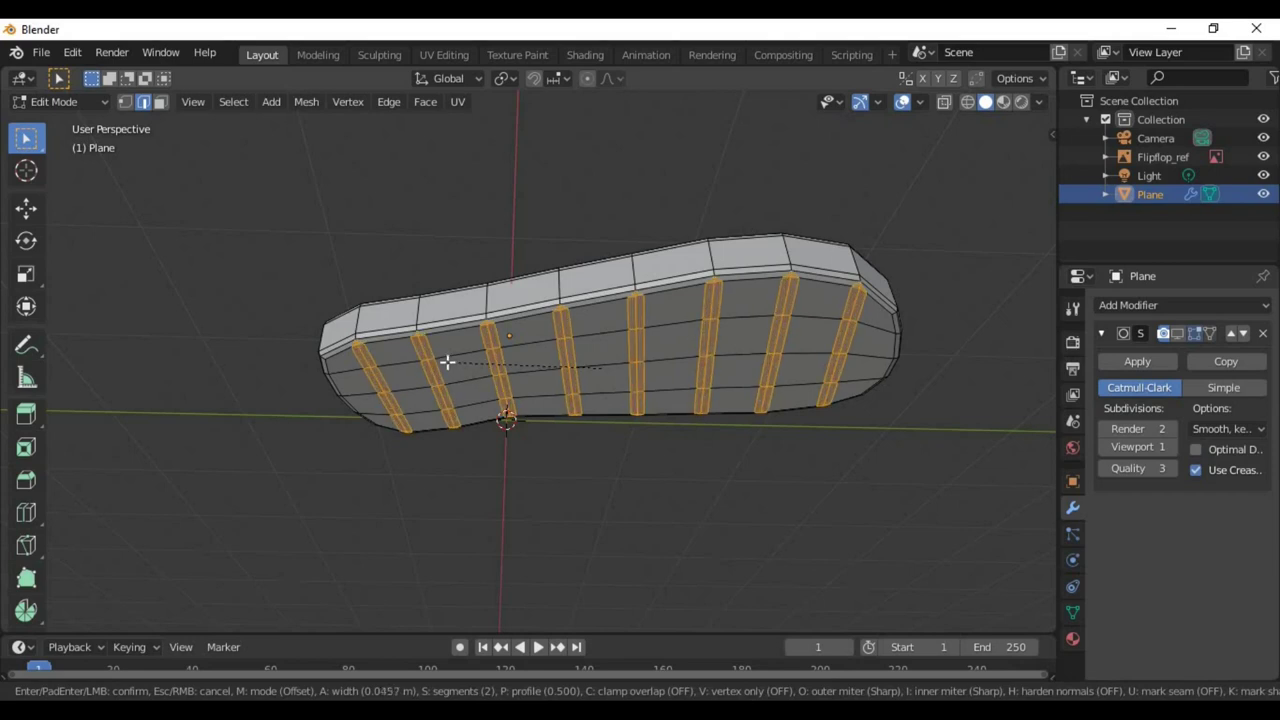
pyautogui.scroll(-1, 450, 362)
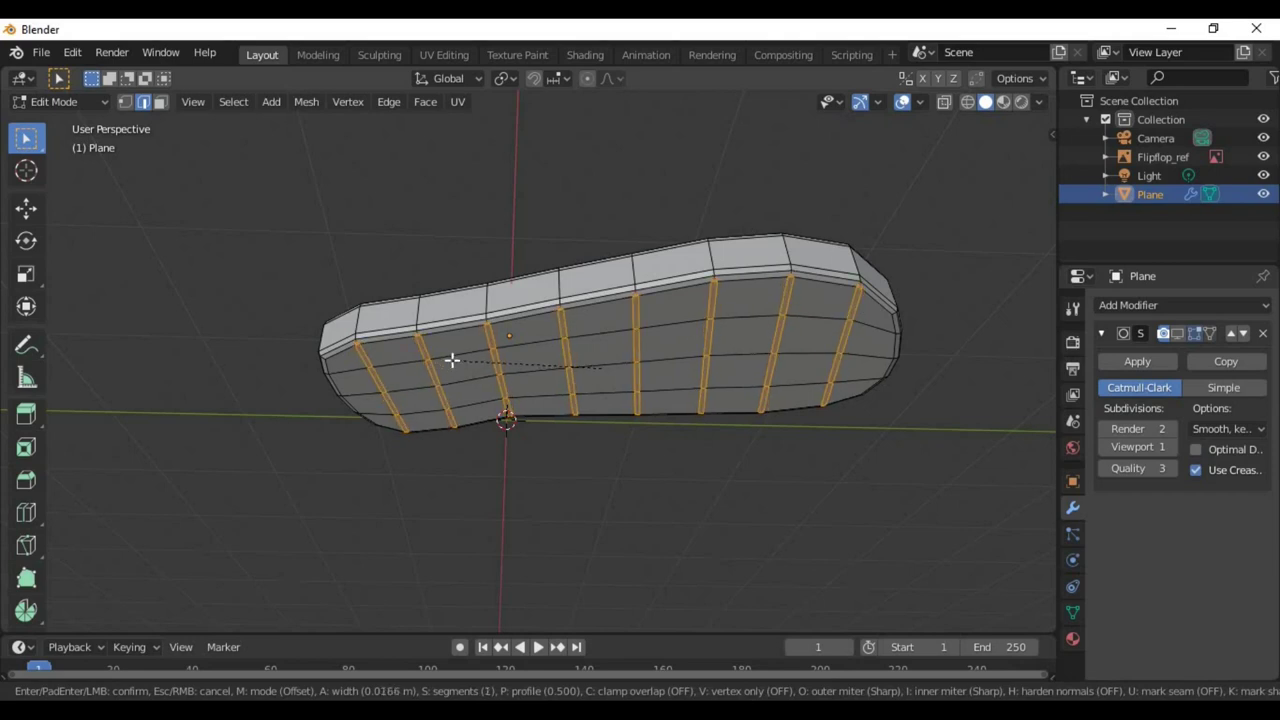
pyautogui.click(465, 367)
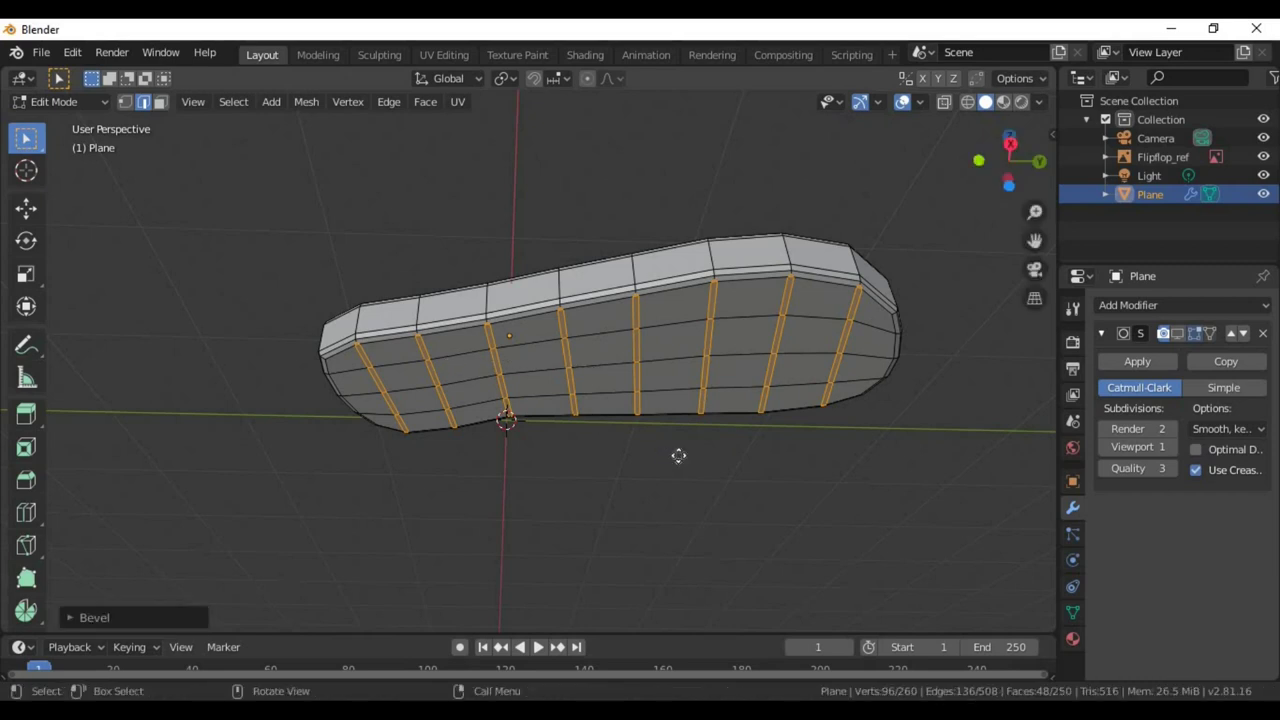
# Step: Try extruding and insetting the narrow bevelled strips, and undo both attempts together with the bevel
pyautogui.press('e')
pyautogui.click(678, 452)
pyautogui.hotkey('ctrl', 'z')
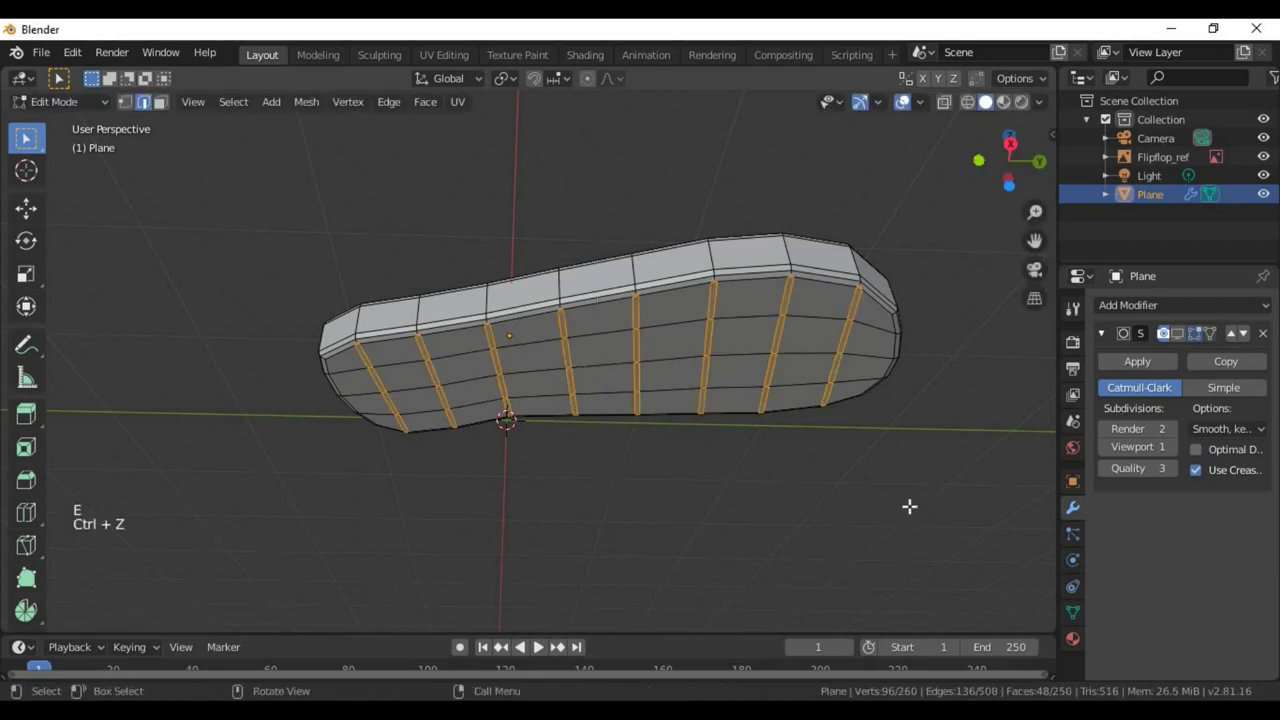
pyautogui.press('i')
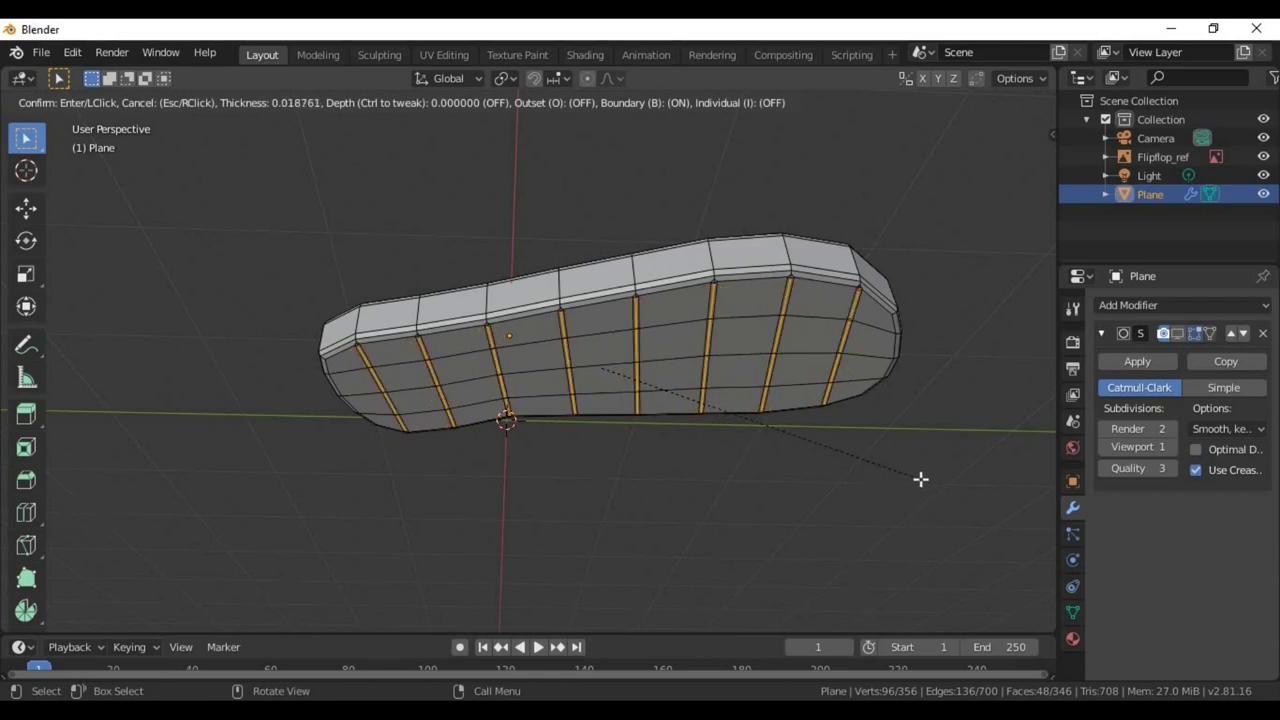
pyautogui.click(920, 479)
pyautogui.hotkey('ctrl', 'z')
pyautogui.hotkey('ctrl', 'z')
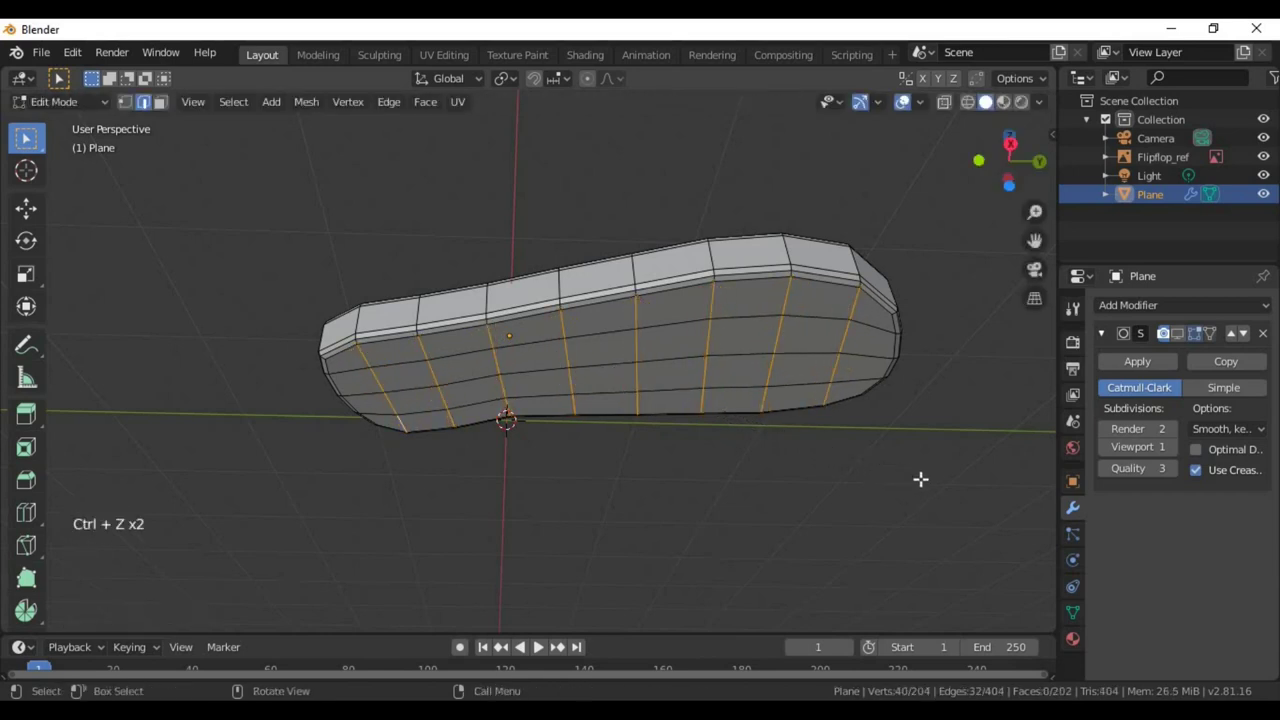
# Step: Bevel the eight crosswise underside edge rows with one segment, about 0.021 m wide, and slightly inset the resulting strips
pyautogui.hotkey('ctrl', 'b')
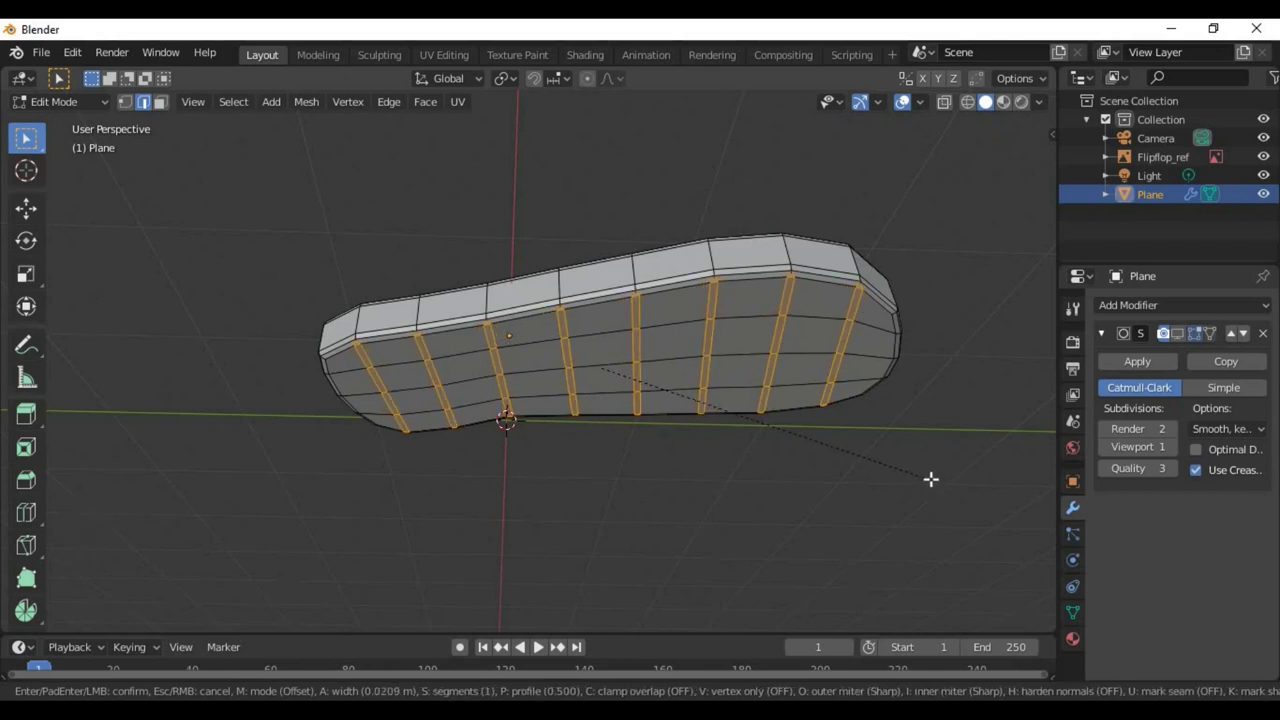
pyautogui.click(931, 479)
pyautogui.press('i')
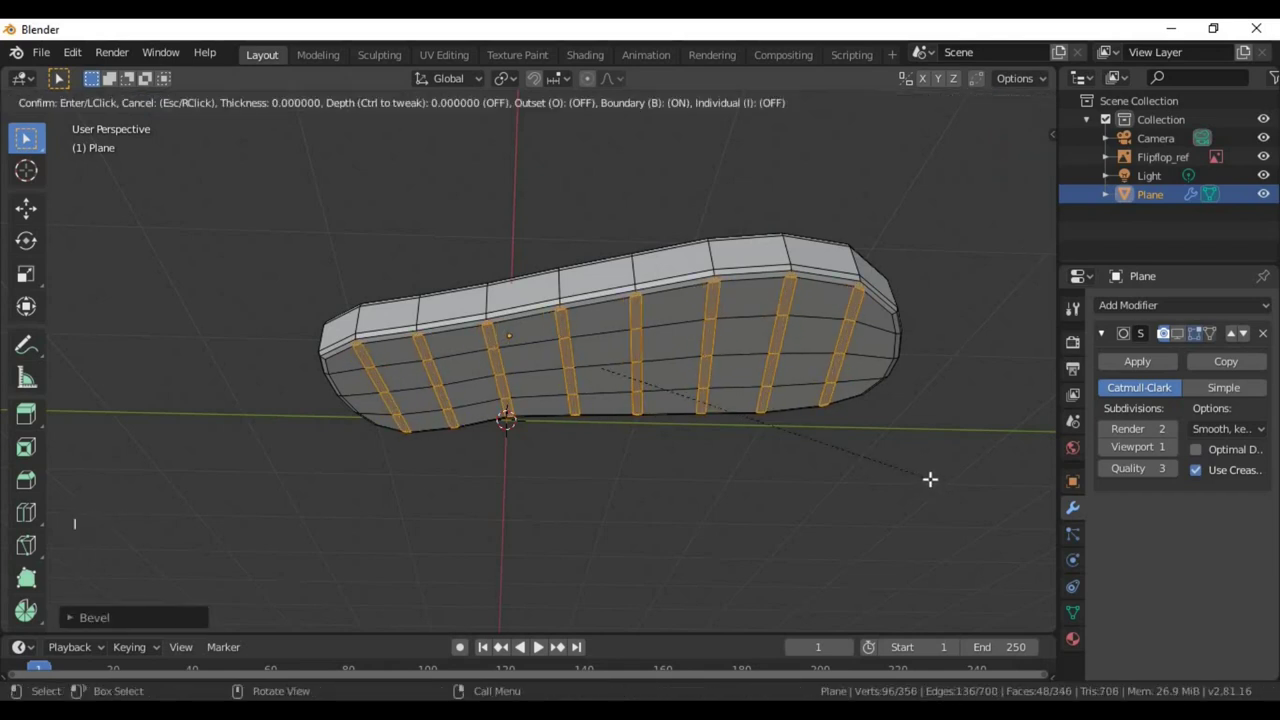
pyautogui.click(928, 477)
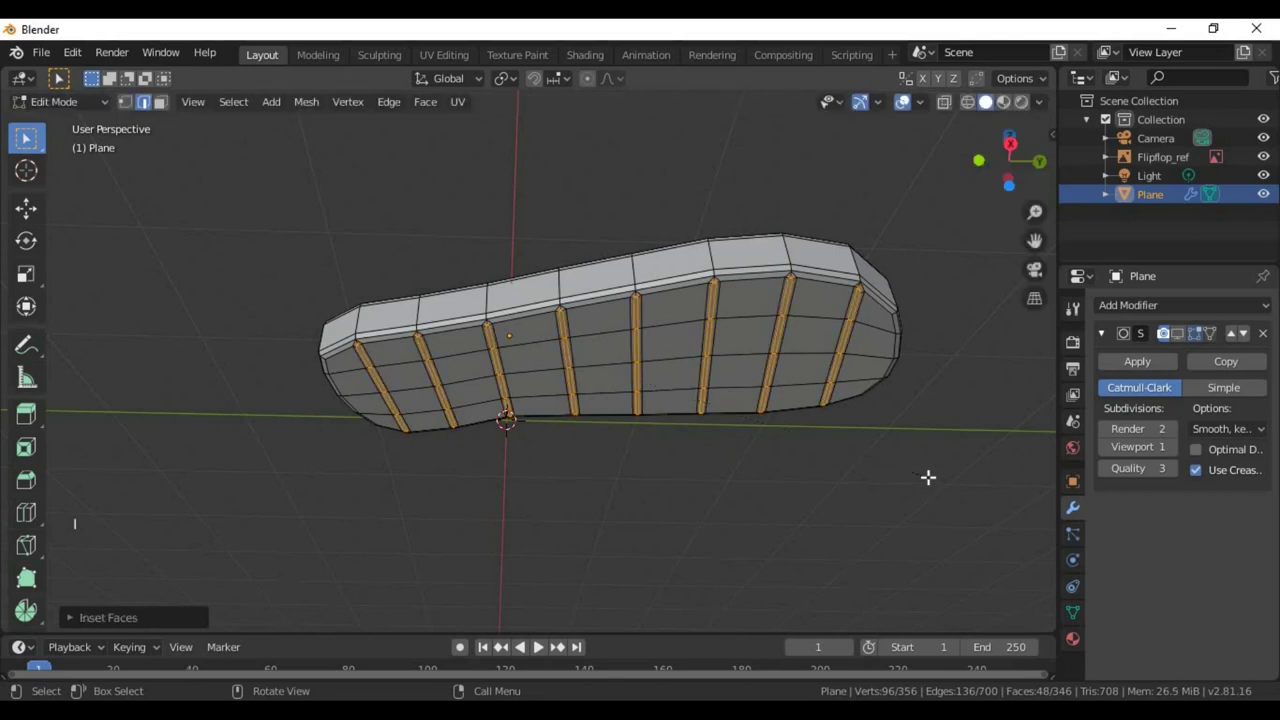
# Step: Extrude the inset strips about 0.03 m into the sole as tread grooves, and show the Subdivision Surface modifier in the viewport in Object Mode
pyautogui.press('e')
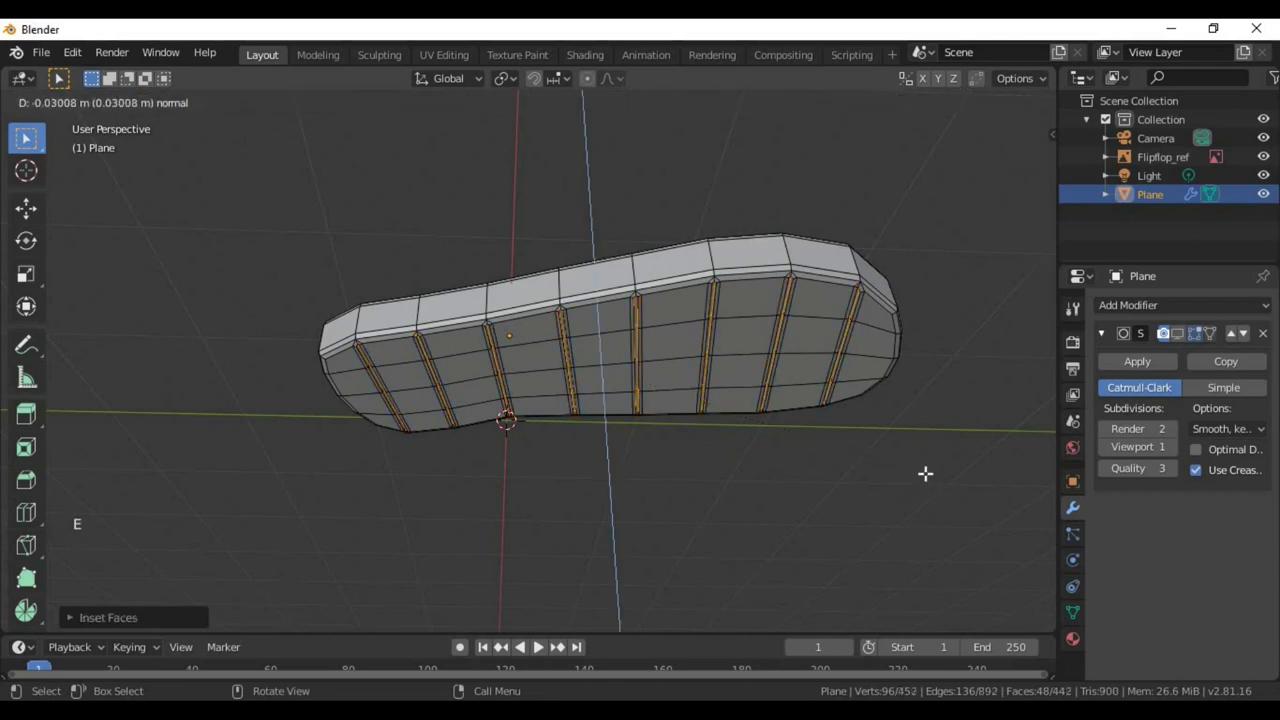
pyautogui.click(924, 473)
pyautogui.press('Tab')
pyautogui.scroll(-1, 924, 473)
pyautogui.moveTo(924, 473); pyautogui.dragTo(1048, 455, button='middle')
pyautogui.click(1176, 334)
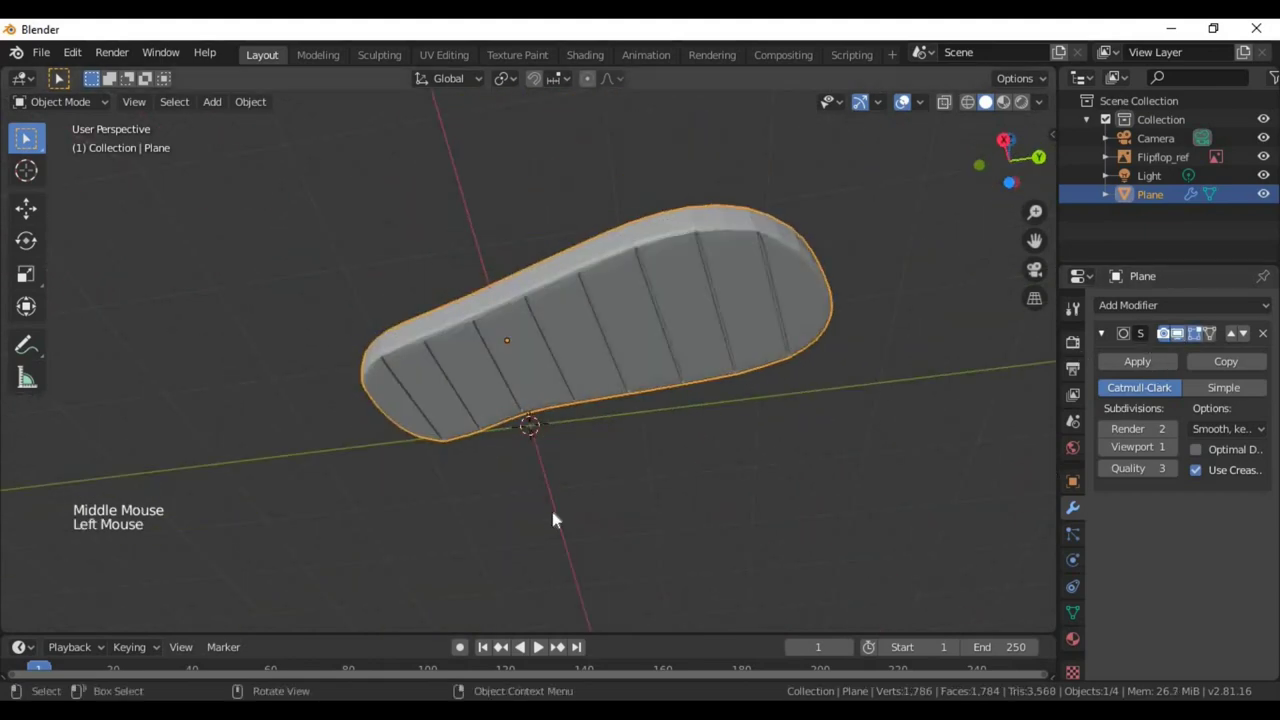
# Step: Apply smooth shading to the grooved sole
pyautogui.moveTo(553, 519); pyautogui.dragTo(860, 320, button='middle')
pyautogui.scroll(2, 526, 443)
pyautogui.rightClick(683, 332)
pyautogui.scroll(2, 677, 335)
pyautogui.scroll(-1, 623, 401)
pyautogui.scroll(-4, 623, 401)
pyautogui.scroll(1, 686, 214)
pyautogui.scroll(-1, 686, 214)
# Step: Rename the sole object from Plane to Flipflop_bottom
pyautogui.click(1174, 200)
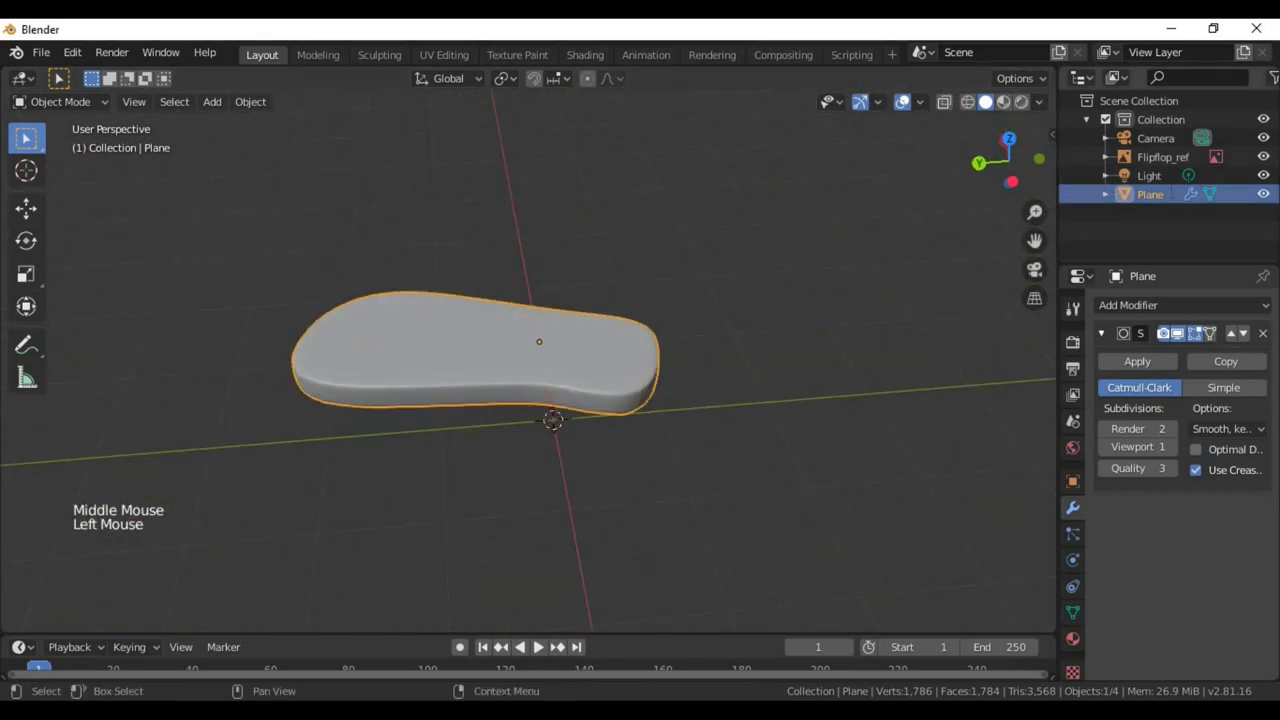
pyautogui.doubleClick(1160, 194)
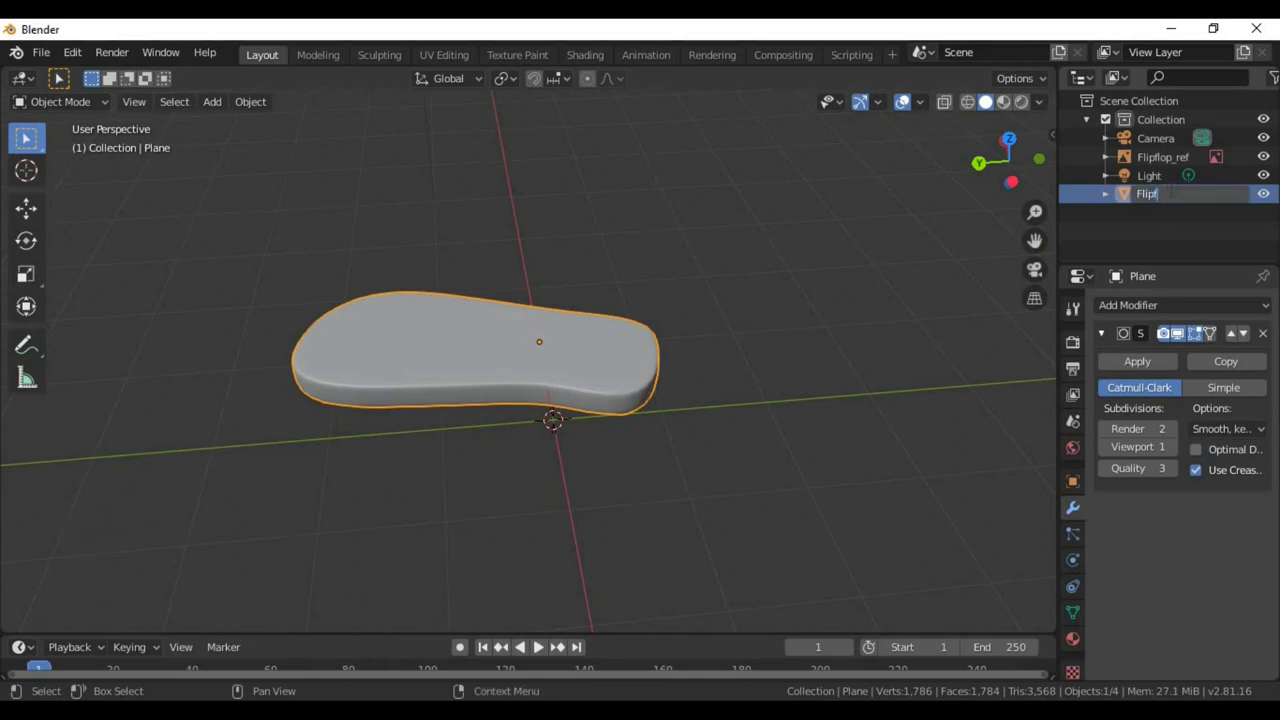
pyautogui.write('bottom')
pyautogui.press('Return')
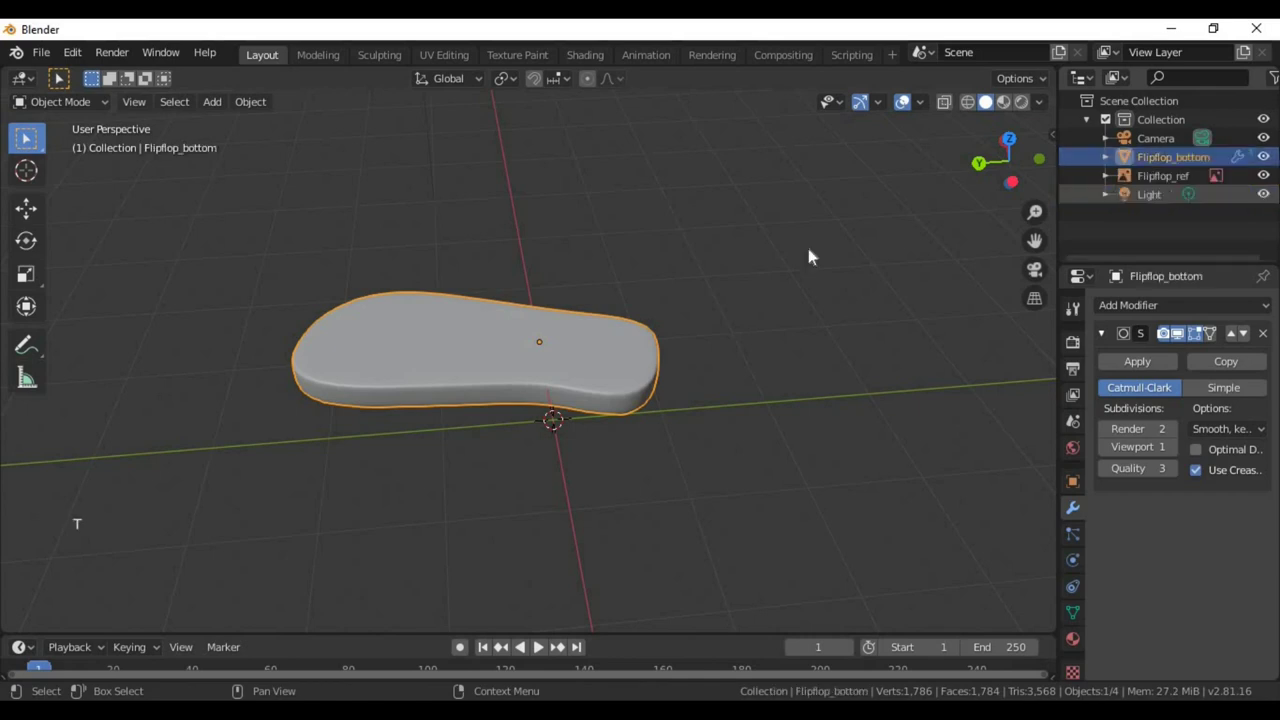
pyautogui.scroll(-3, 528, 314)
pyautogui.scroll(2, 660, 251)
pyautogui.moveTo(655, 250); pyautogui.dragTo(630, 418, button='middle')
pyautogui.scroll(-5, 866, 331)
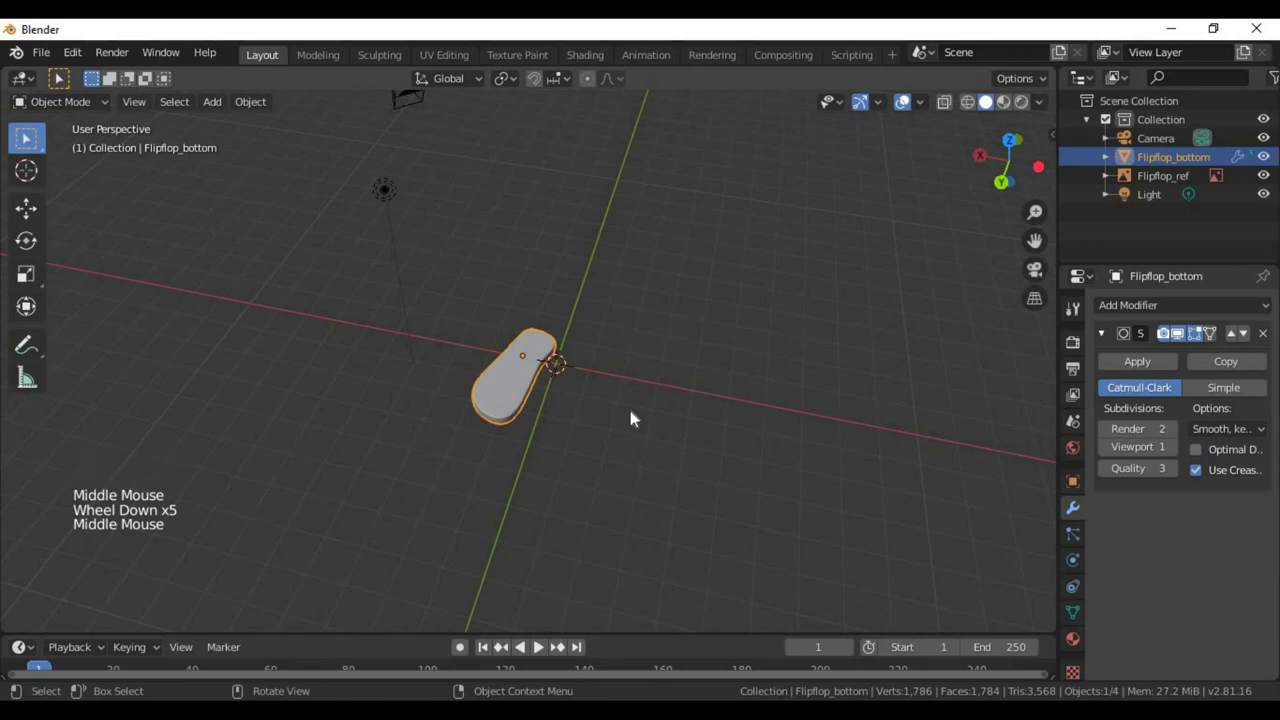